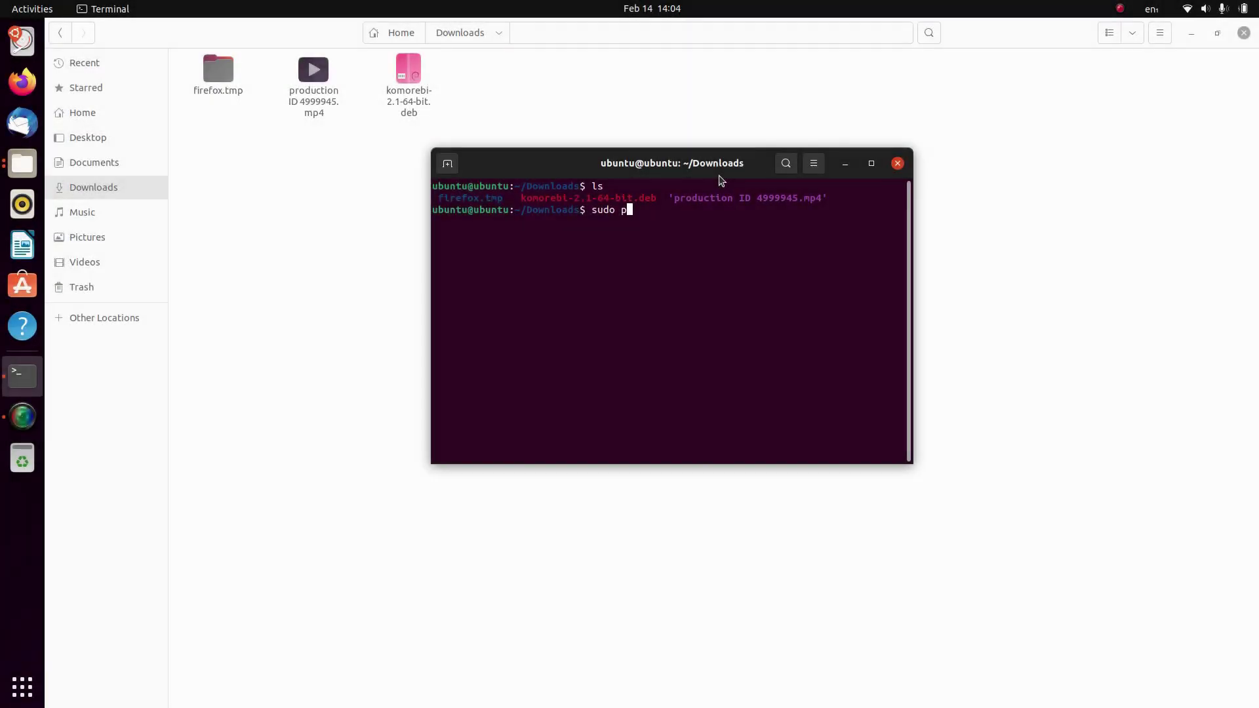
# Step: Install the downloaded package ./komorebi-2.1-64-bit.deb with sudo apt install, copying the file name from the directory listing
pyautogui.write('pt install ./')
pyautogui.doubleClick(609, 198)
pyautogui.rightClick(610, 198)
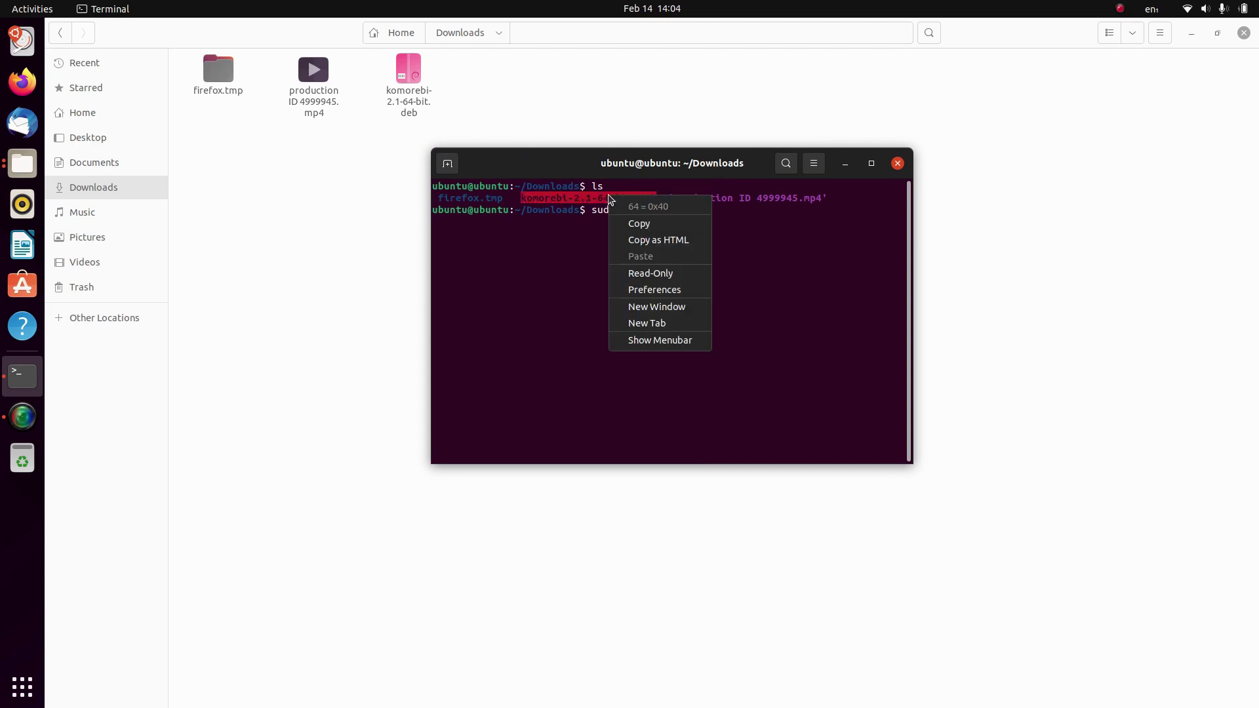
pyautogui.click(639, 224)
pyautogui.click(709, 284)
pyautogui.hotkey('ctrl', 'shift', 'v')
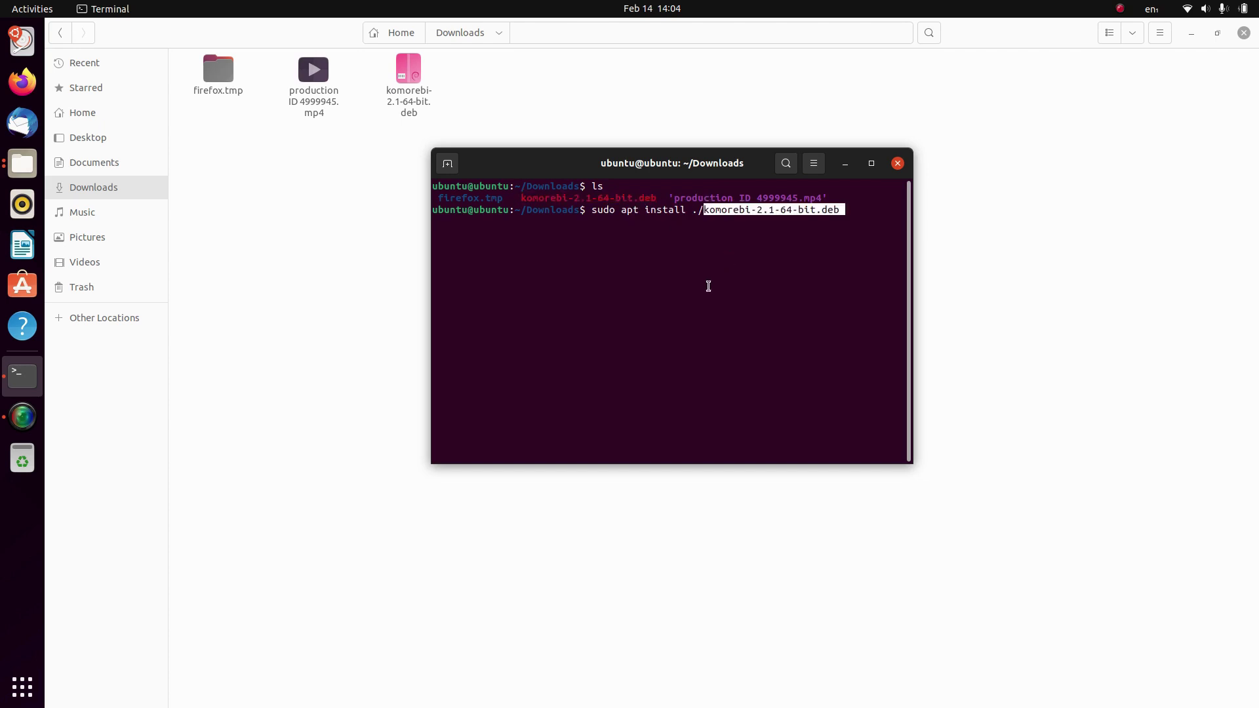
pyautogui.press('Return')
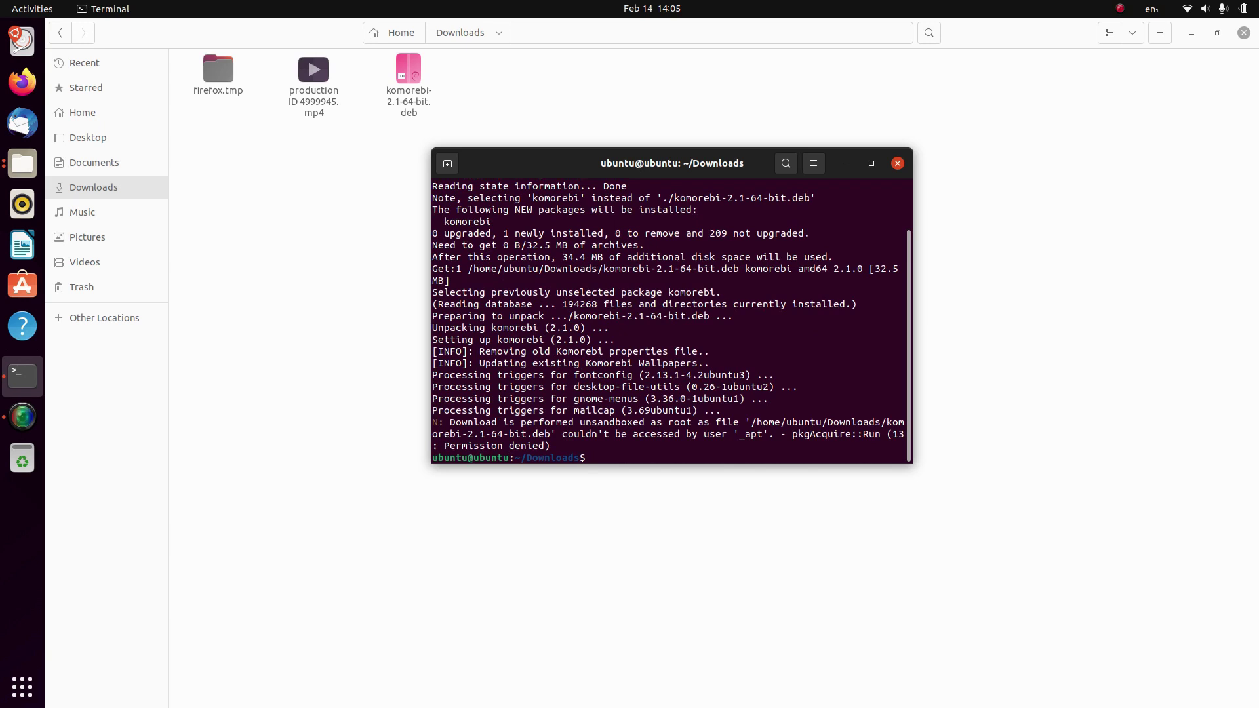
# Step: Install ./komorebi-2.1-64-bit.deb with sudo dpkg -i, and close the terminal and file manager windows
pyautogui.write('sudo dpkg -i ./k')
pyautogui.press('Tab')
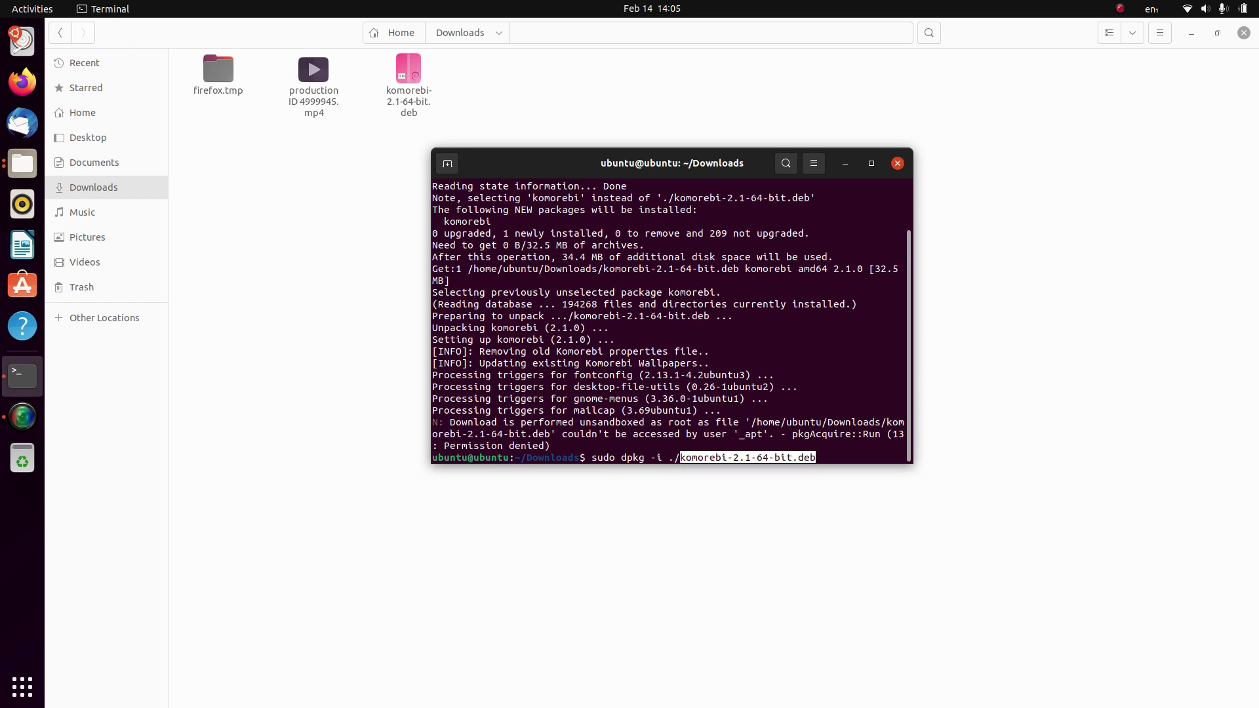
pyautogui.press('Return')
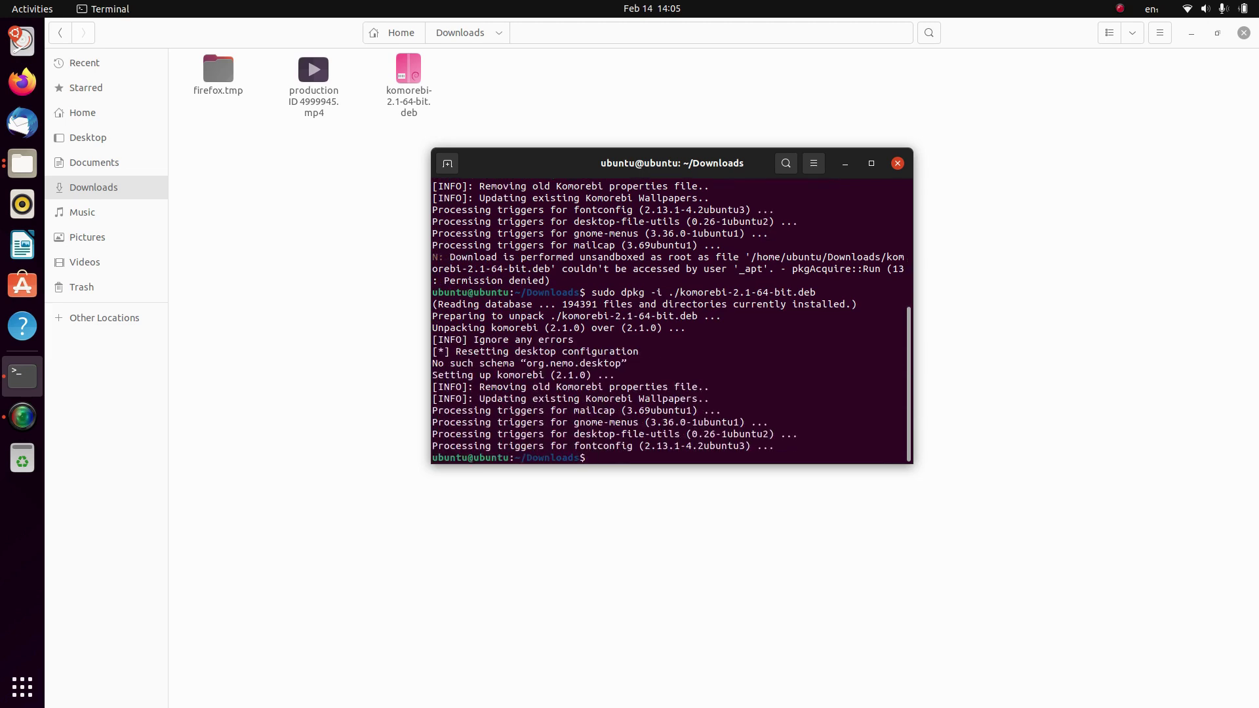
pyautogui.click(897, 163)
pyautogui.click(1245, 34)
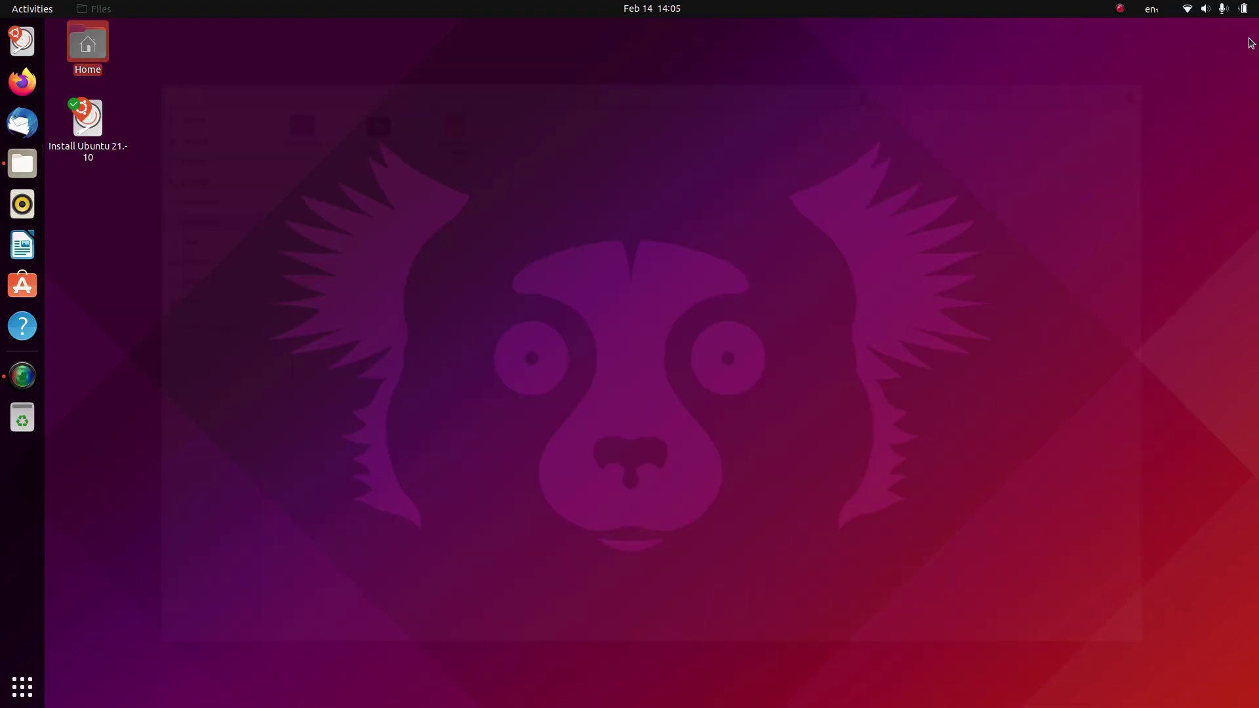
# Step: Search the installed applications for "kom" and launch the Komorebi Wallpaper Creator
pyautogui.click(33, 676)
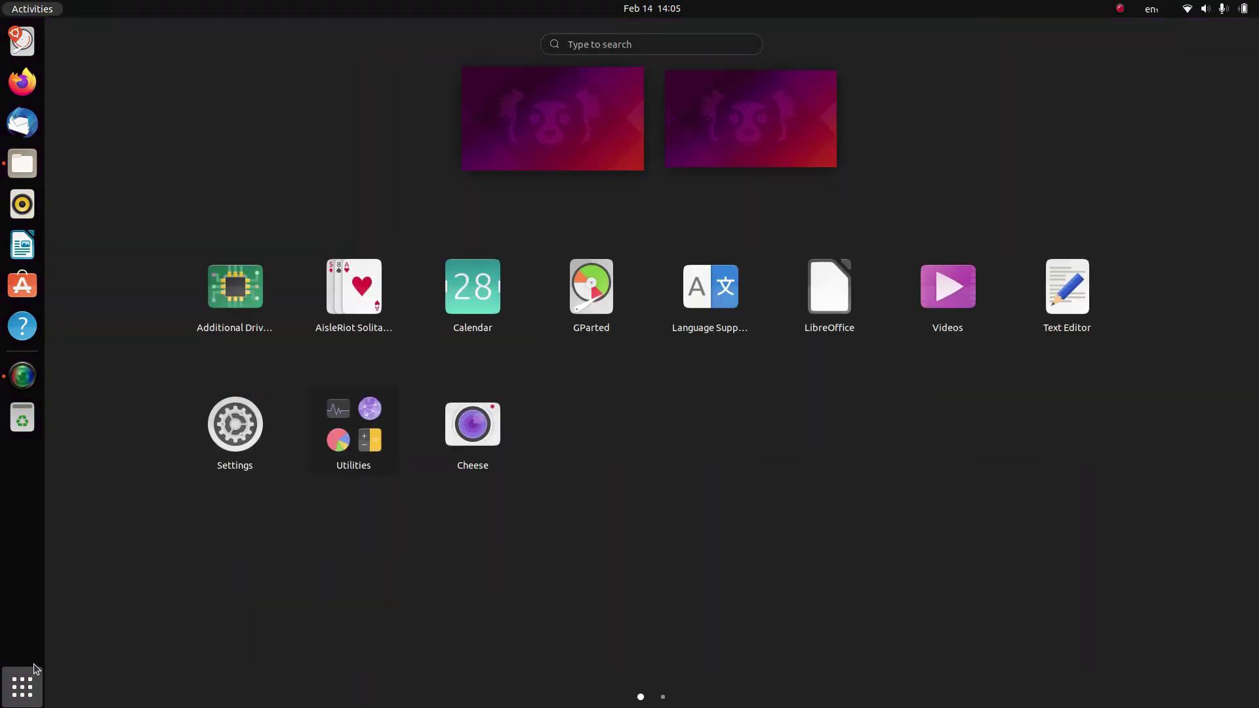
pyautogui.write('kom')
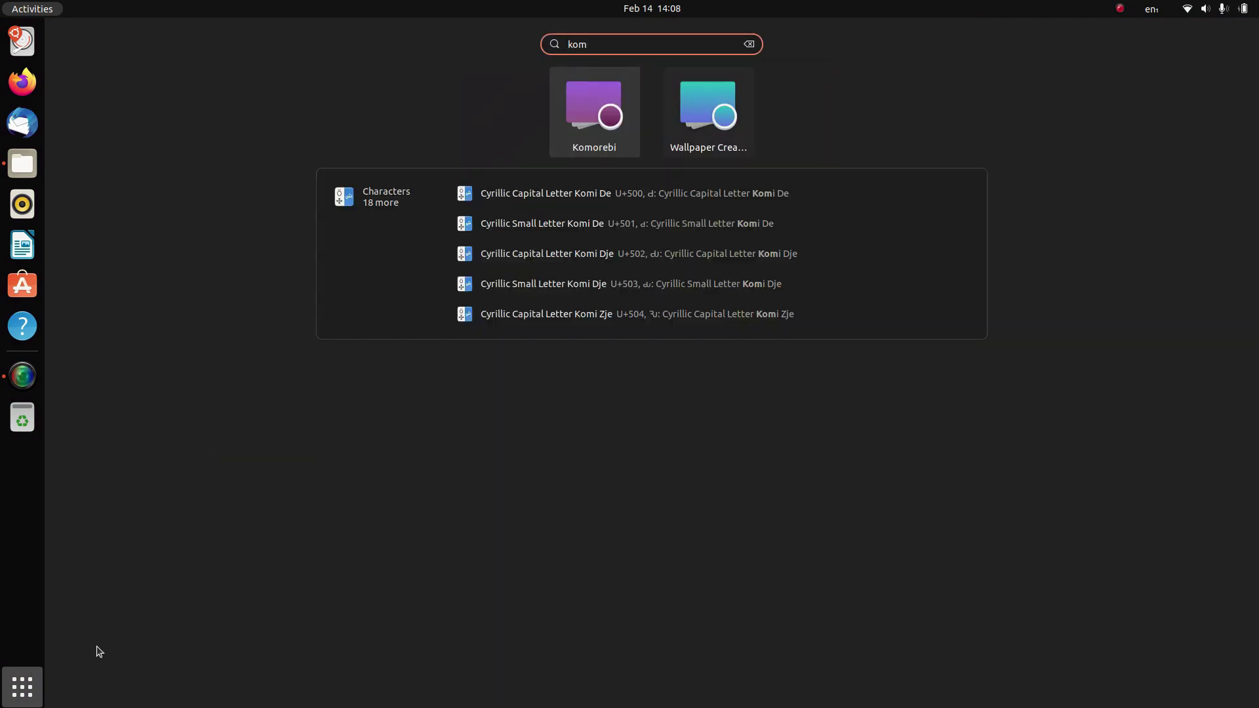
pyautogui.press('Right')
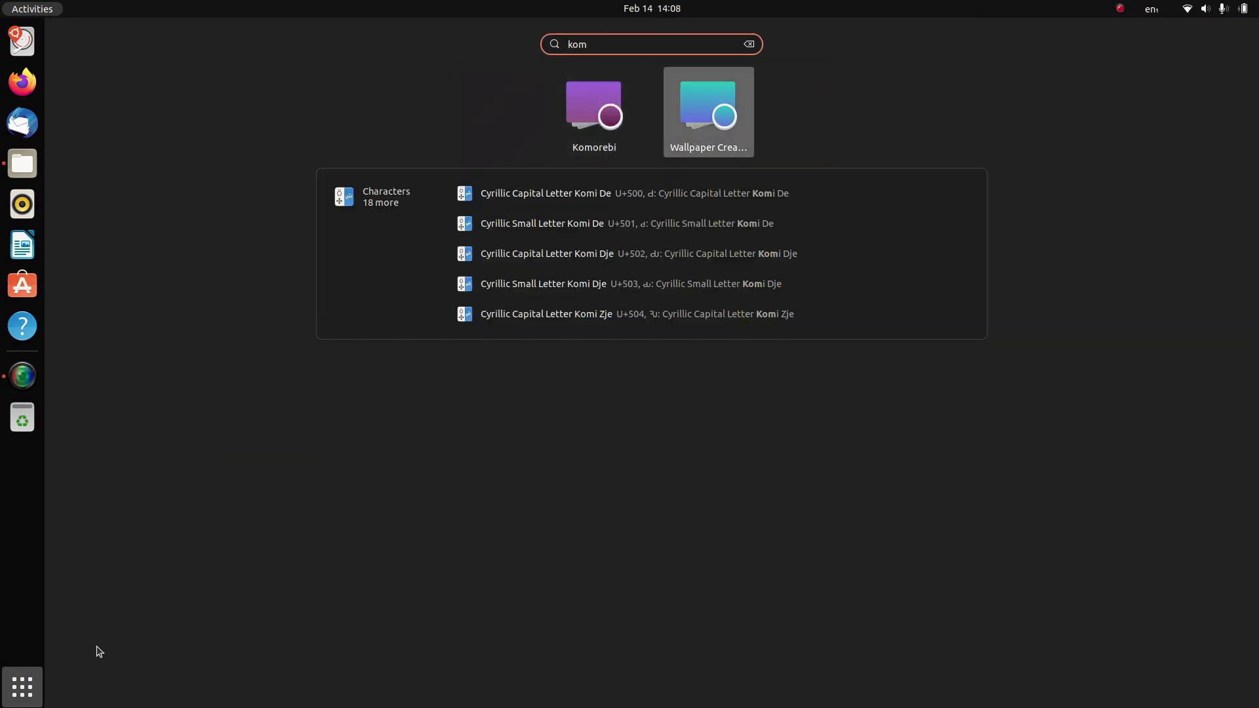
pyautogui.press('Return')
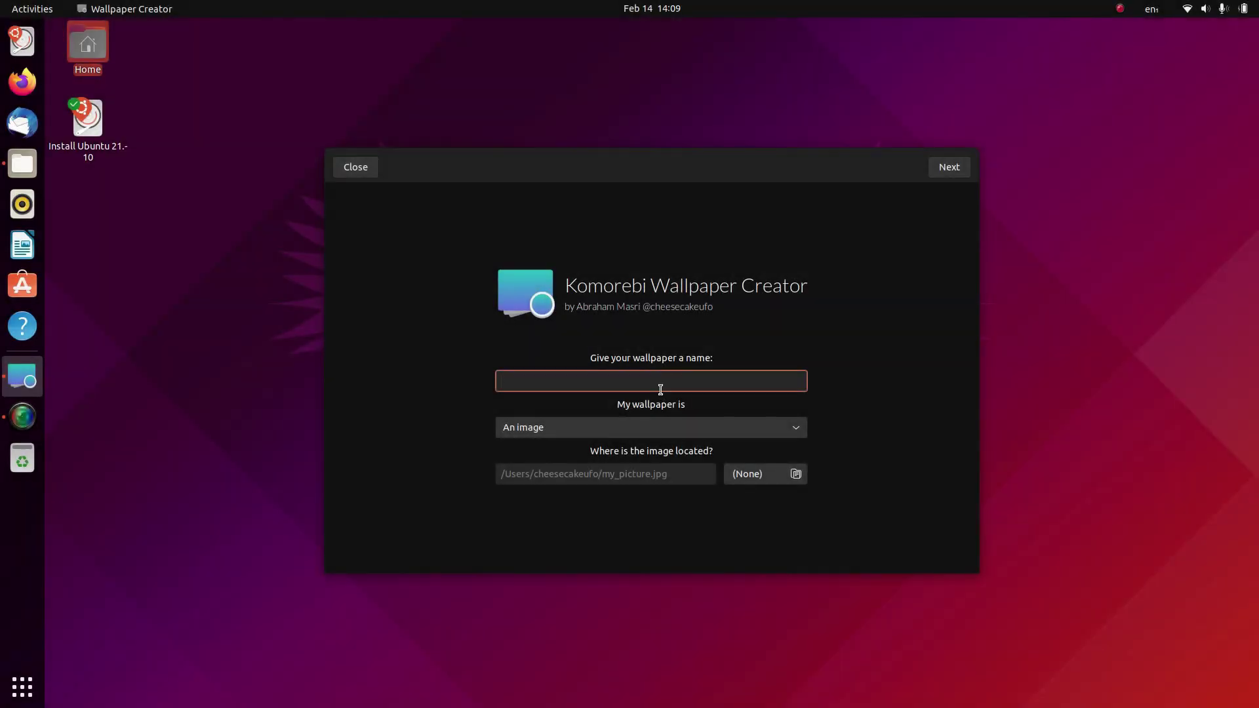
# Step: Name the new wallpaper "mountain" and set its type to a video
pyautogui.write('mountain')
pyautogui.click(788, 429)
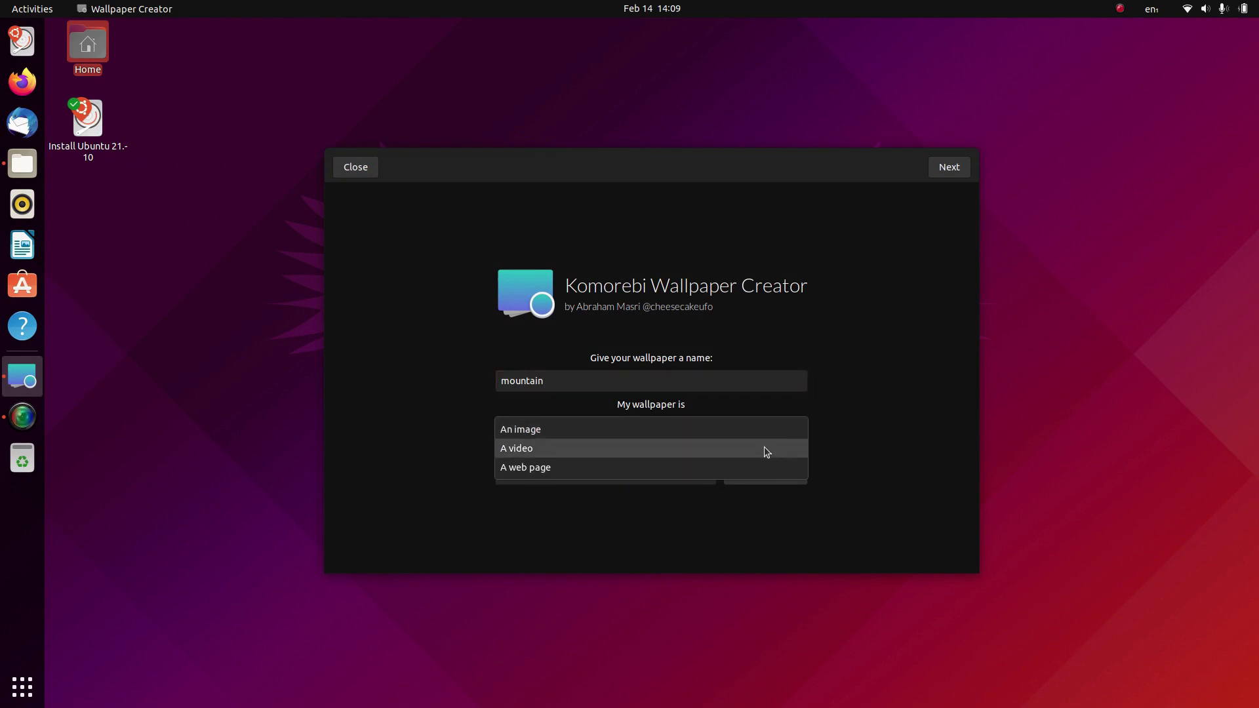
pyautogui.click(763, 449)
# Step: Choose "production ID 4999945.mp4" from the Downloads folder as the wallpaper video and continue to the date and time options
pyautogui.click(766, 454)
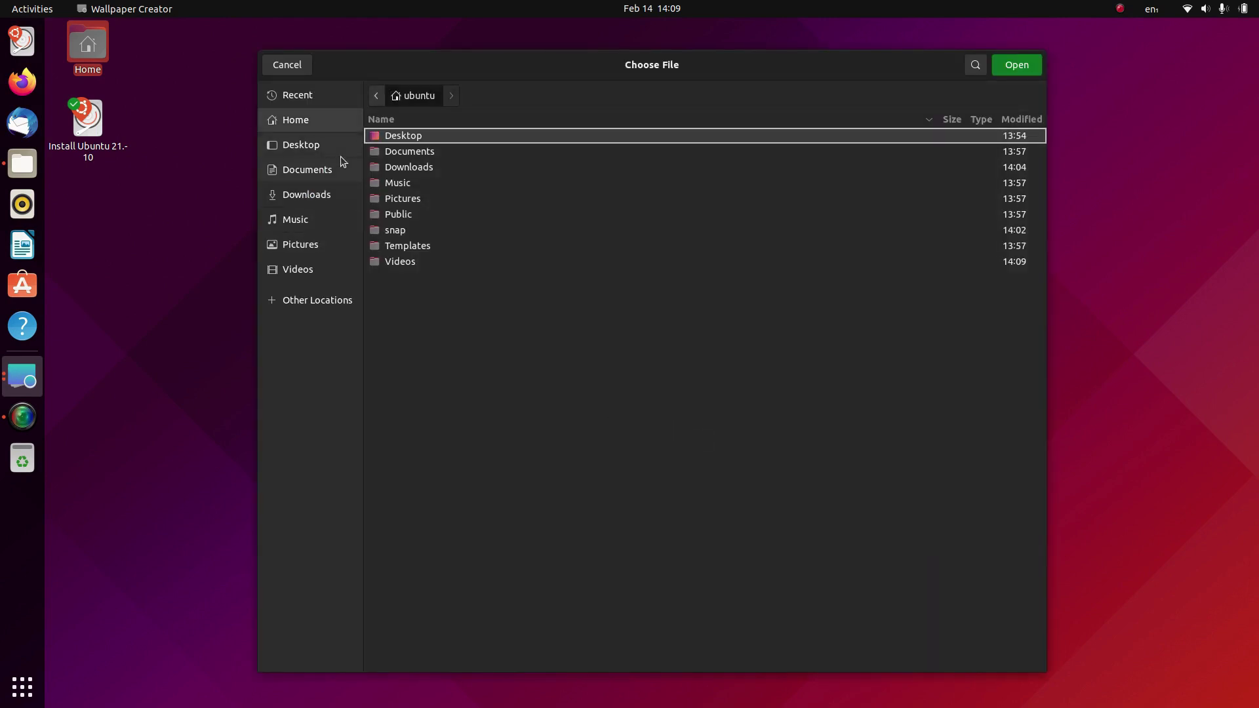
pyautogui.doubleClick(400, 261)
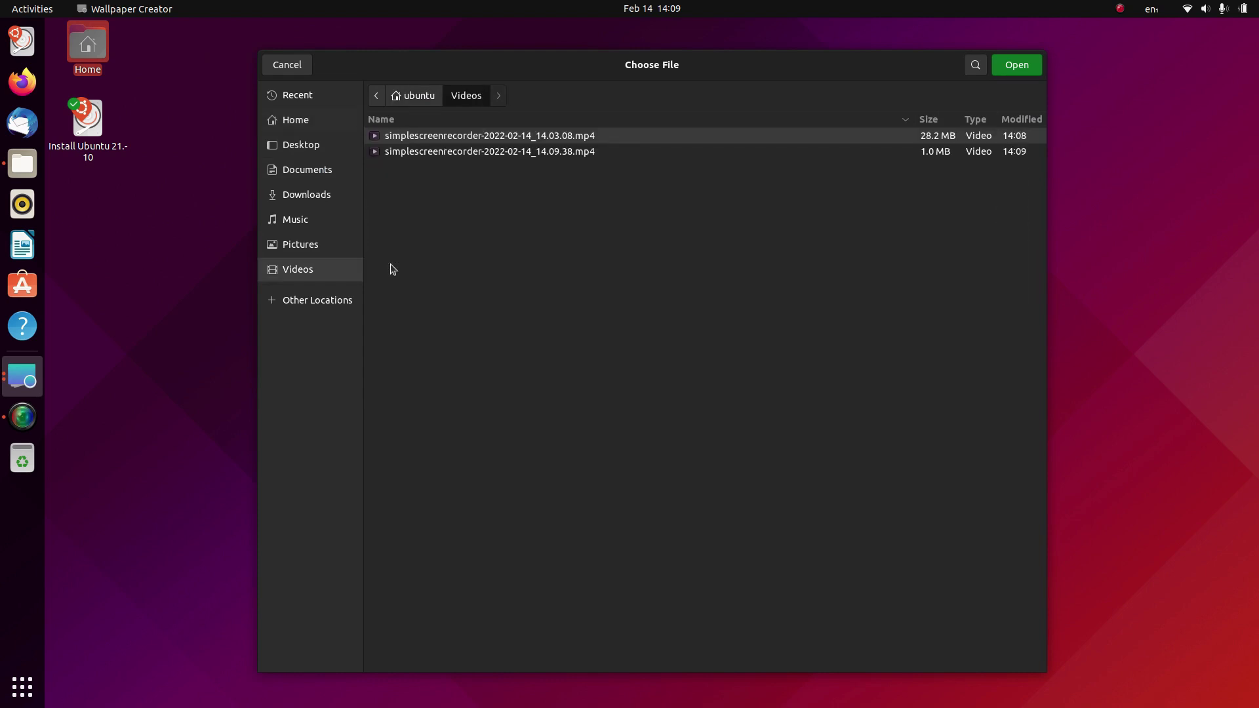
pyautogui.click(301, 193)
pyautogui.doubleClick(441, 155)
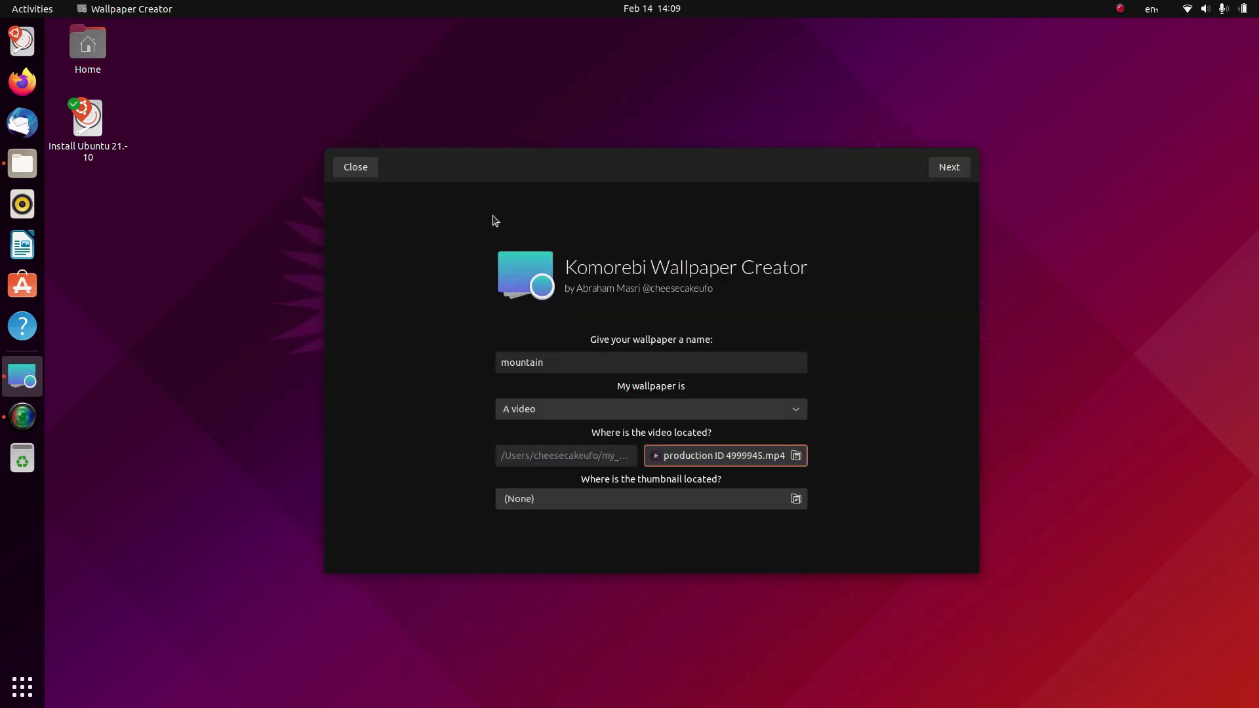
pyautogui.click(949, 169)
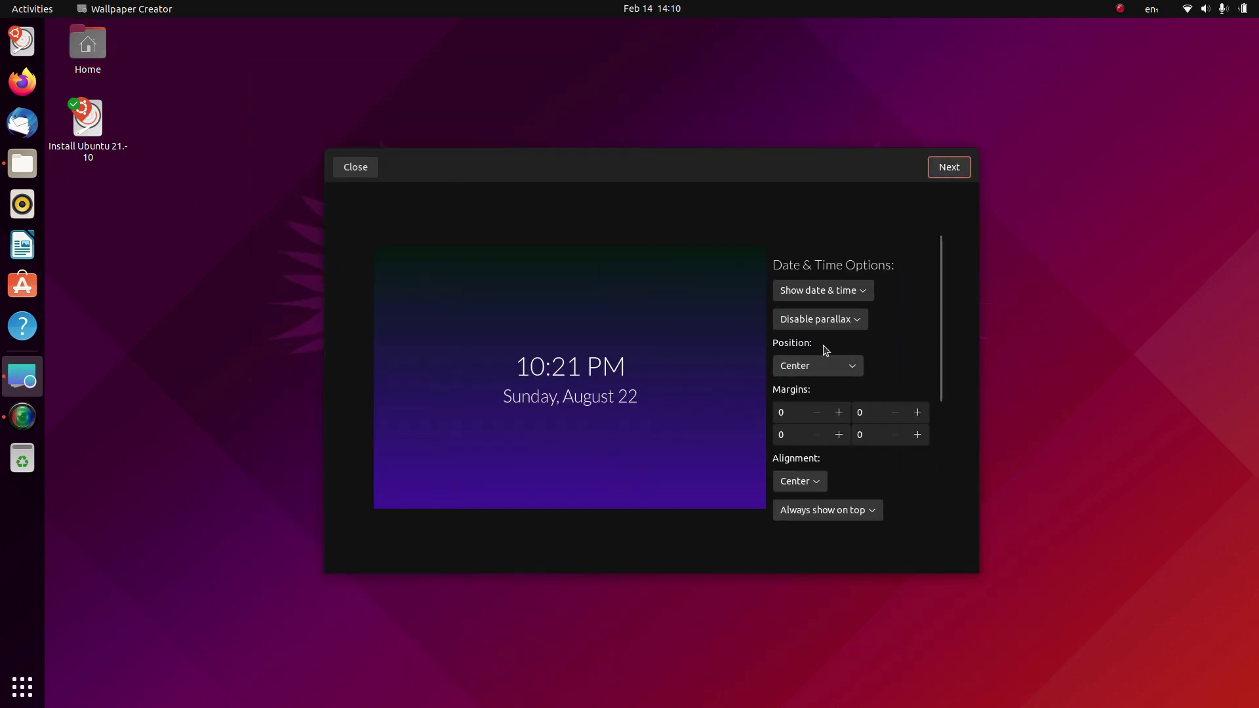
# Step: Enable parallax for the date and time display, review the remaining options, and finish creating the wallpaper
pyautogui.click(832, 328)
pyautogui.click(829, 312)
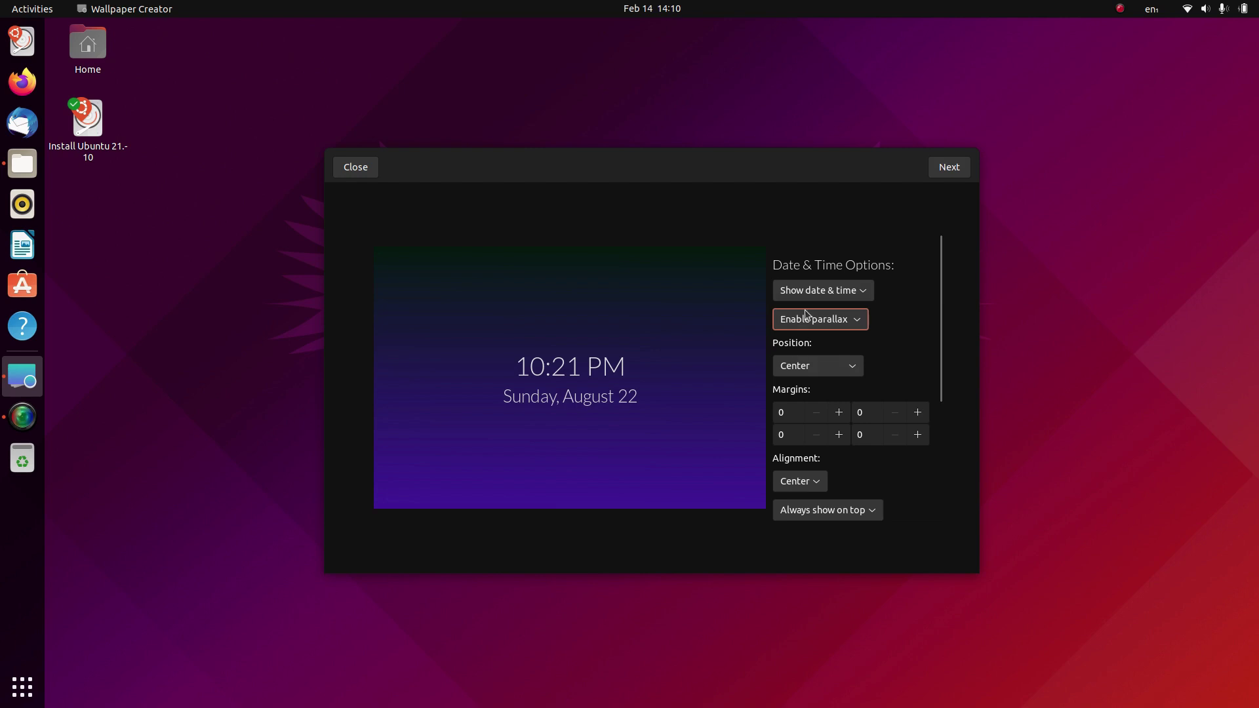
pyautogui.click(809, 298)
pyautogui.click(812, 295)
pyautogui.click(897, 436)
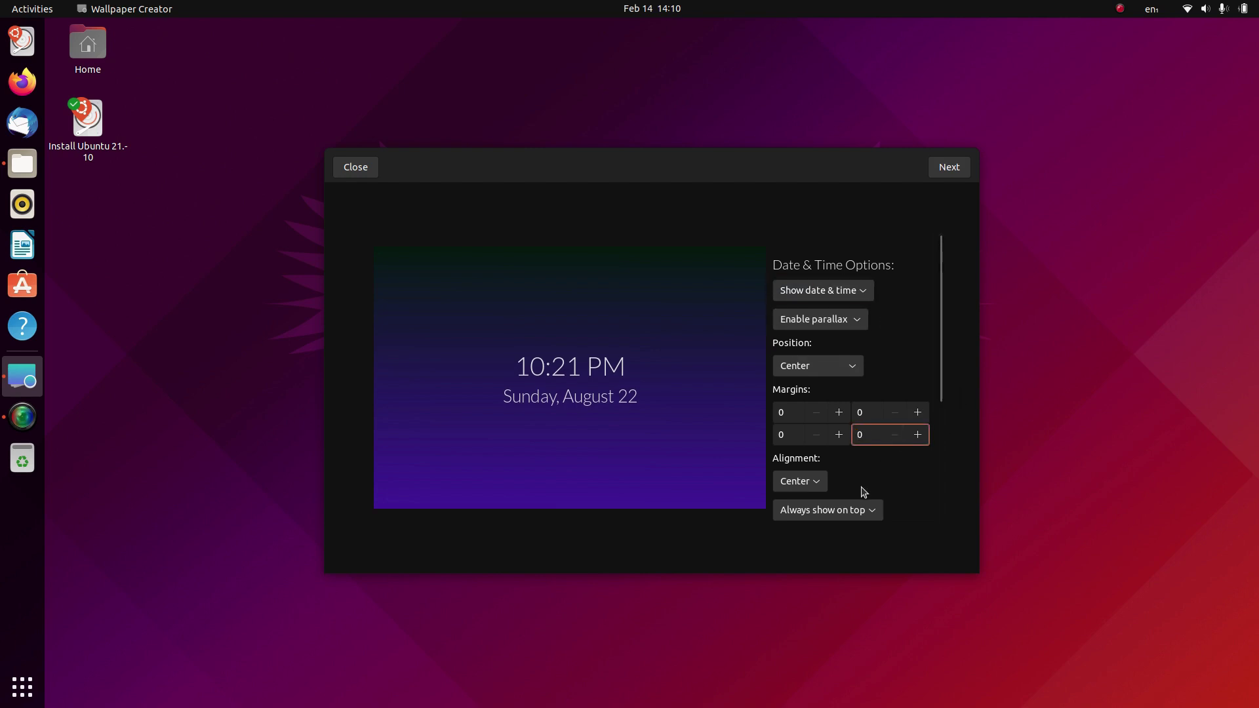
pyautogui.scroll(-3, 892, 479)
pyautogui.scroll(-2, 896, 476)
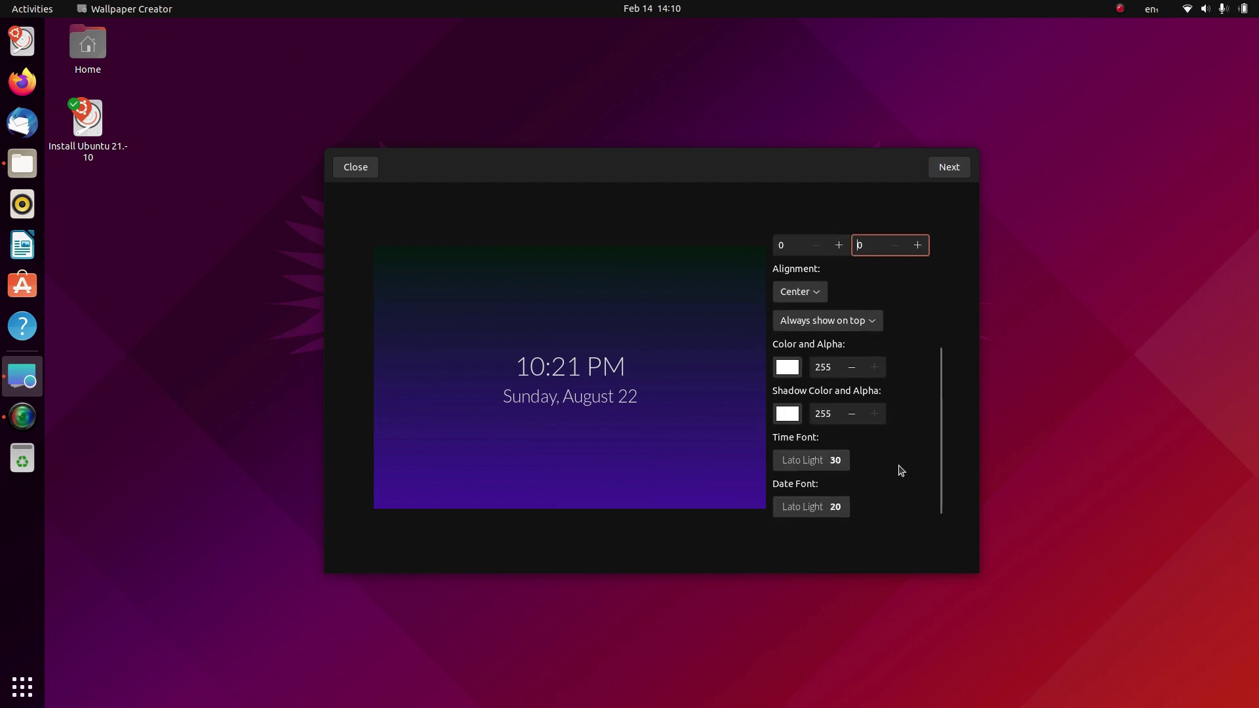
pyautogui.scroll(-1, 900, 469)
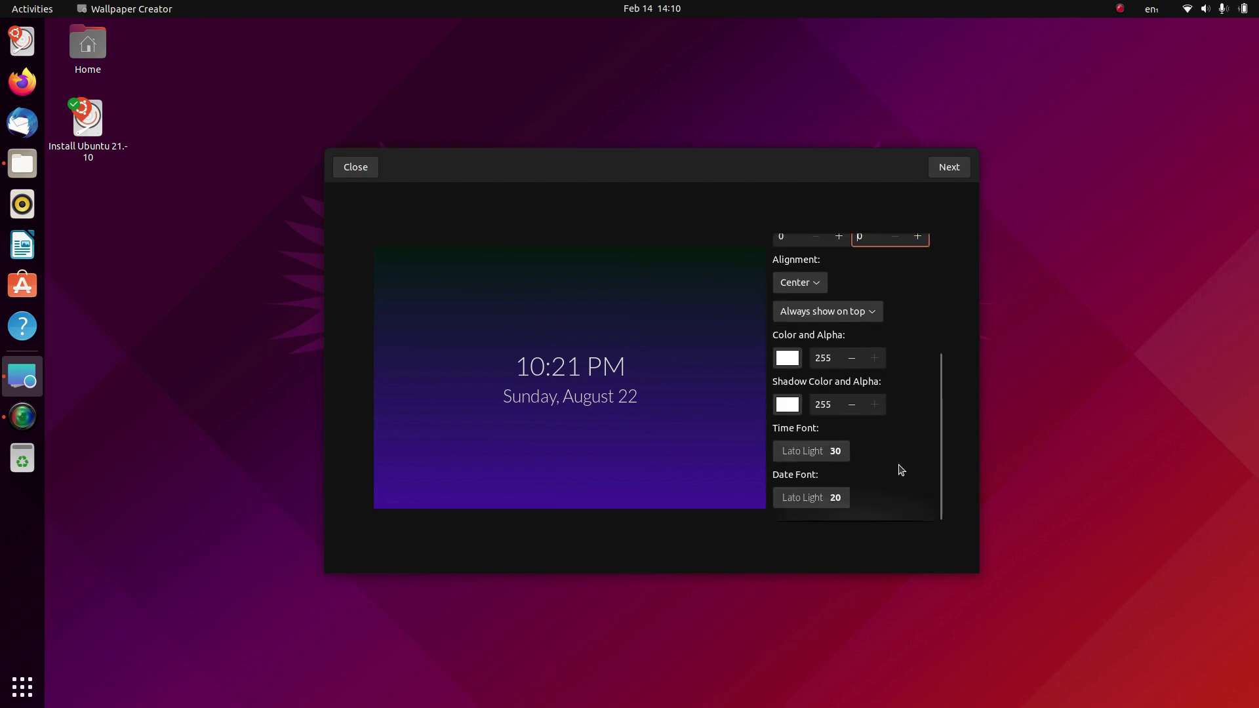
pyautogui.click(948, 168)
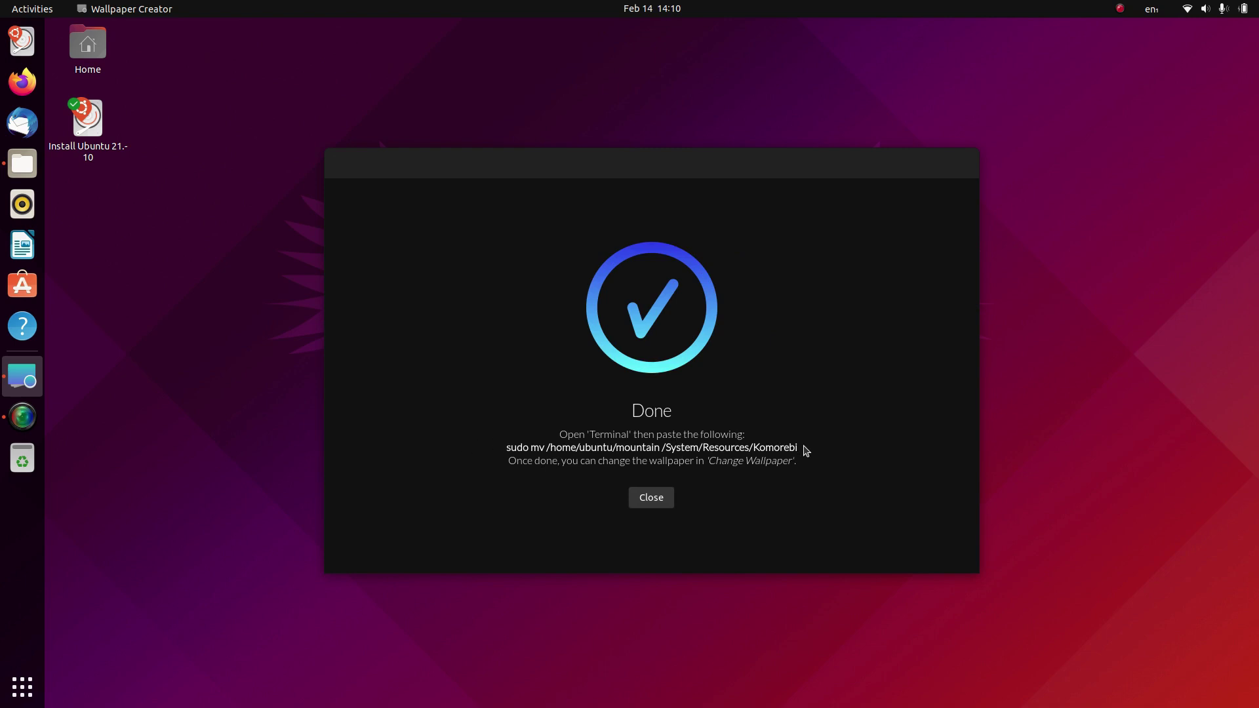
# Step: Copy the provided command "sudo mv /home/ubuntu/mountain /System/Resources/Komorebi", run it in a new terminal, and close the terminal
pyautogui.moveTo(799, 449); pyautogui.dragTo(503, 452)
pyautogui.rightClick(518, 447)
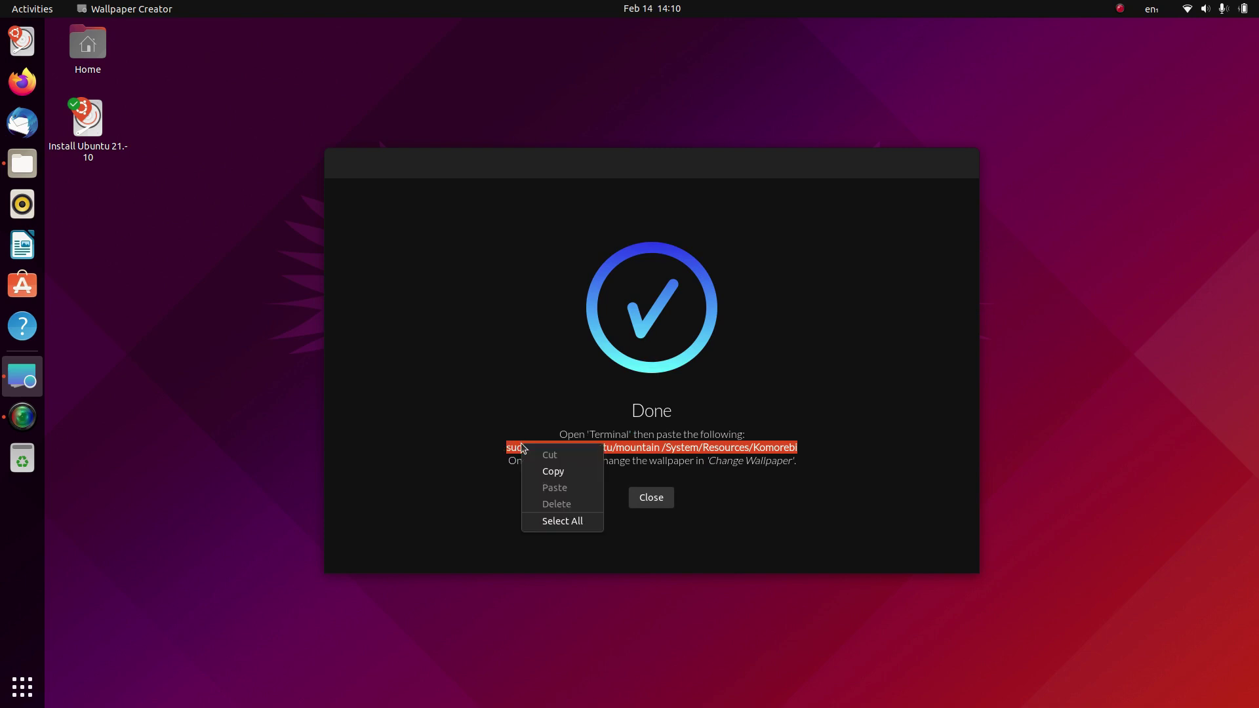
pyautogui.click(536, 467)
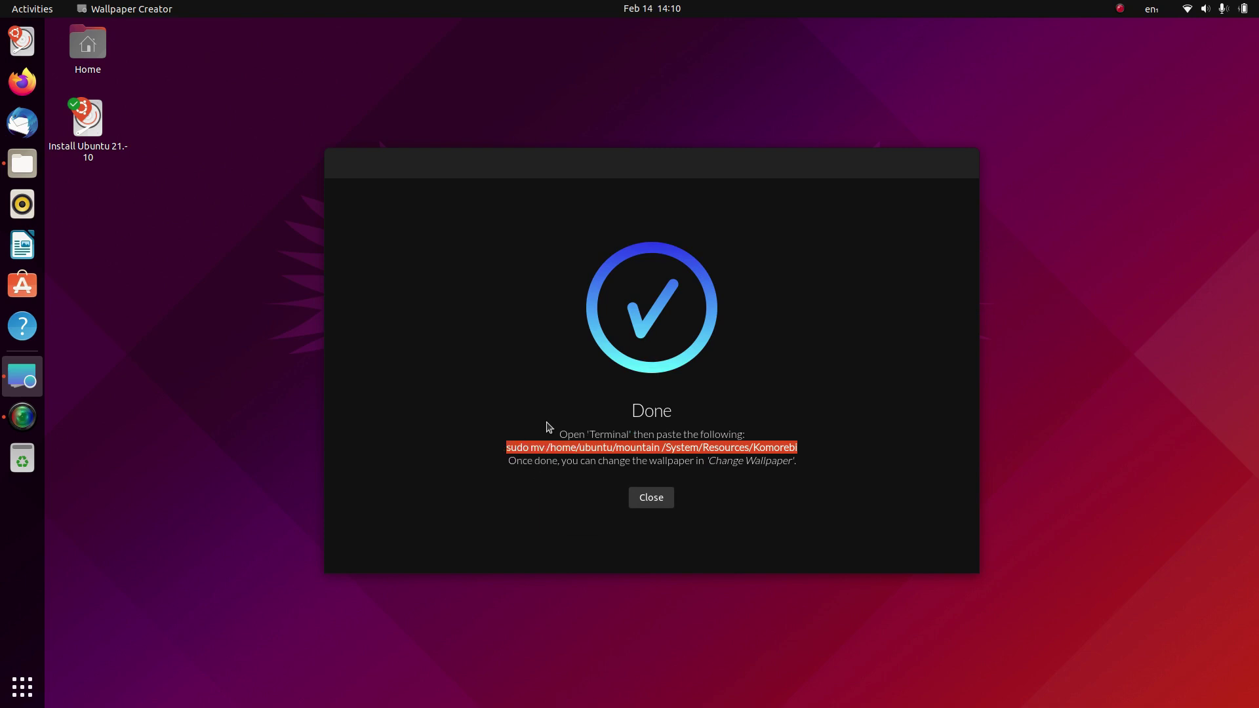
pyautogui.hotkey('ctrl', 'alt', 't')
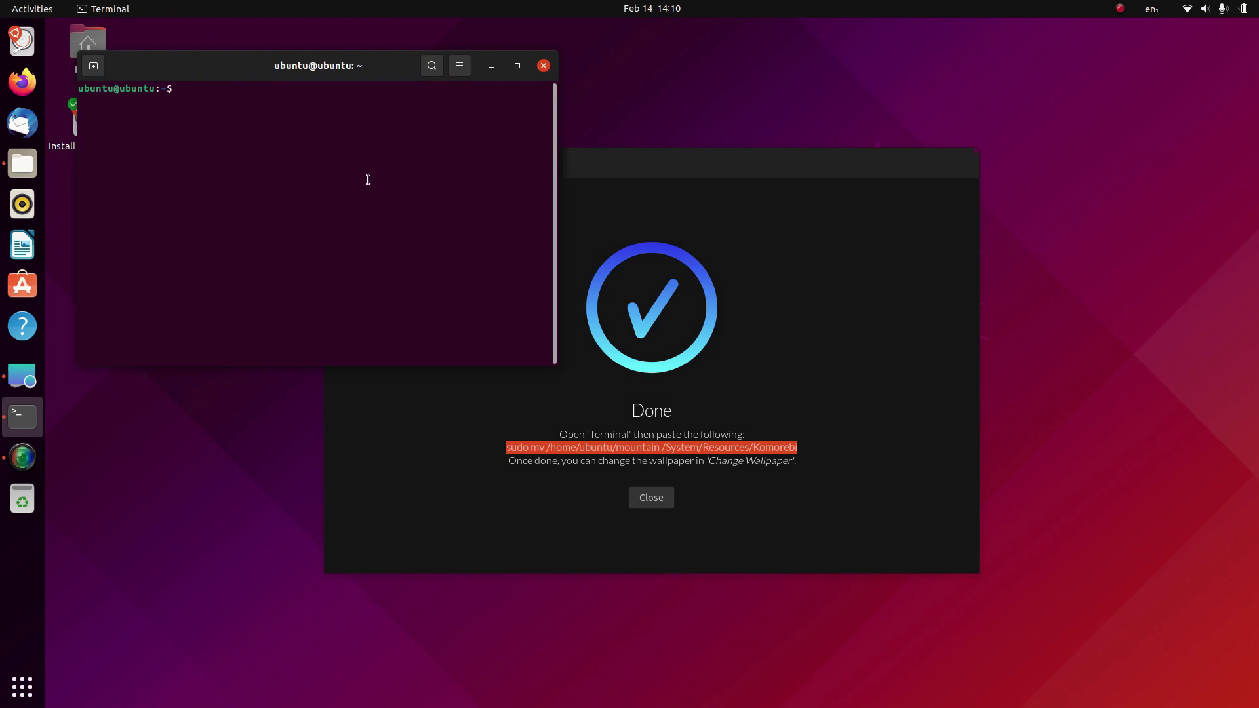
pyautogui.hotkey('ctrl', 'shift', 'v')
pyautogui.press('Return')
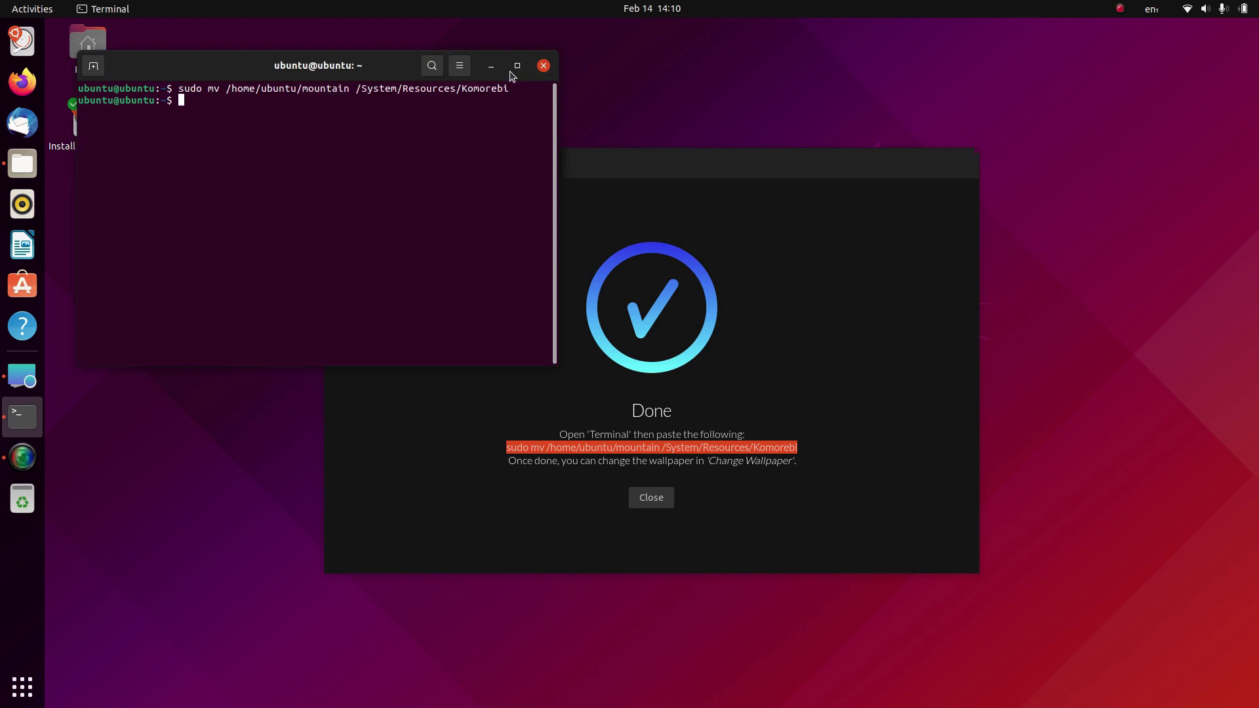
pyautogui.click(544, 64)
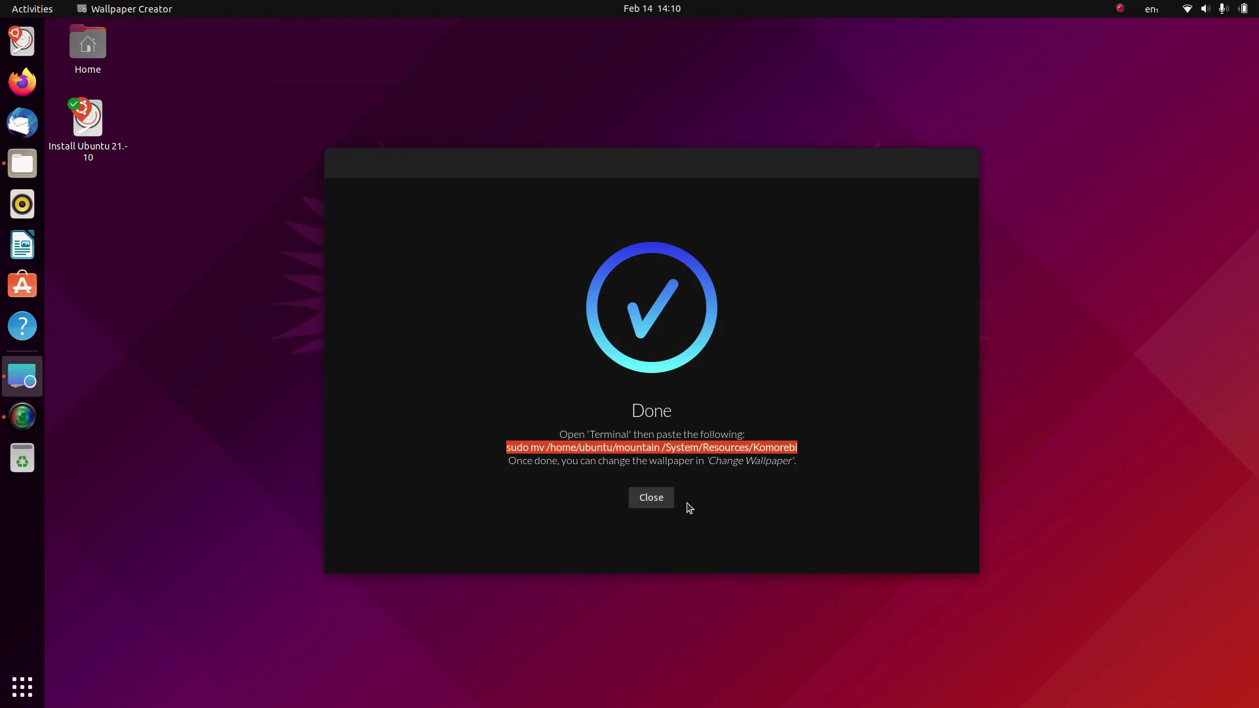
# Step: Close the Wallpaper Creator and launch Komorebi by searching the applications for "kom"
pyautogui.click(656, 499)
pyautogui.rightClick(576, 452)
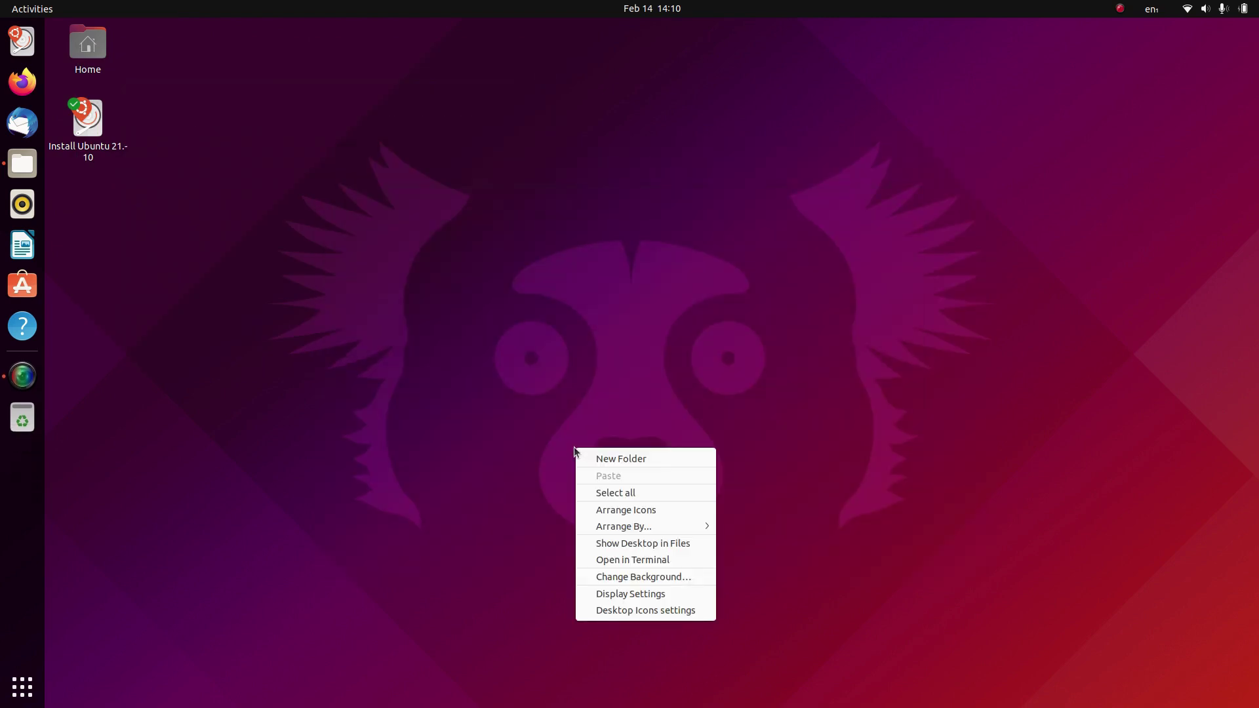
pyautogui.click(543, 463)
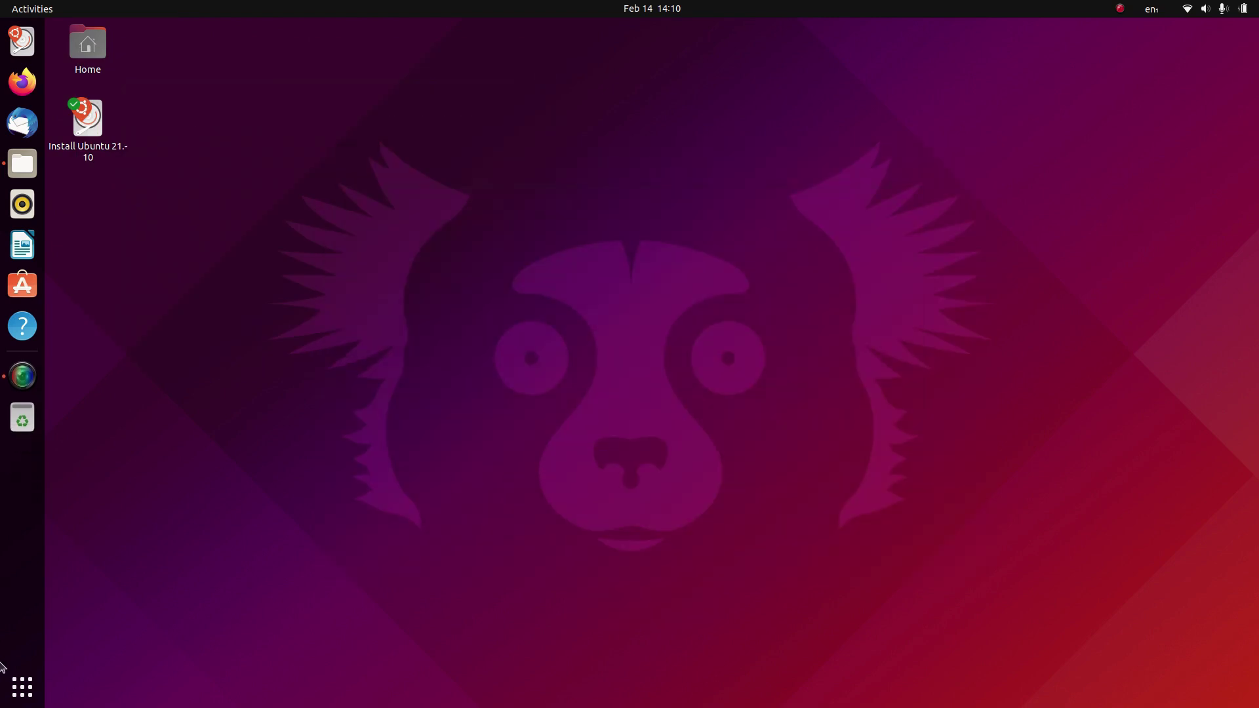
pyautogui.click(9, 702)
pyautogui.write('kom')
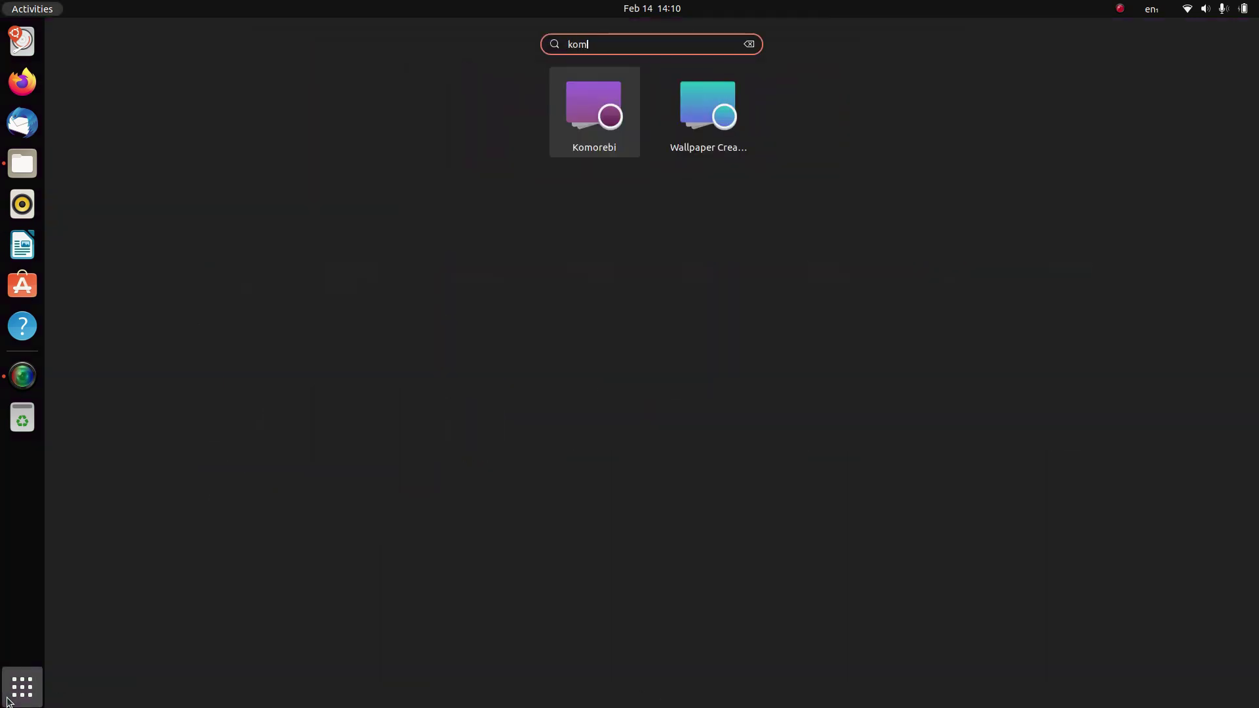
pyautogui.press('Return')
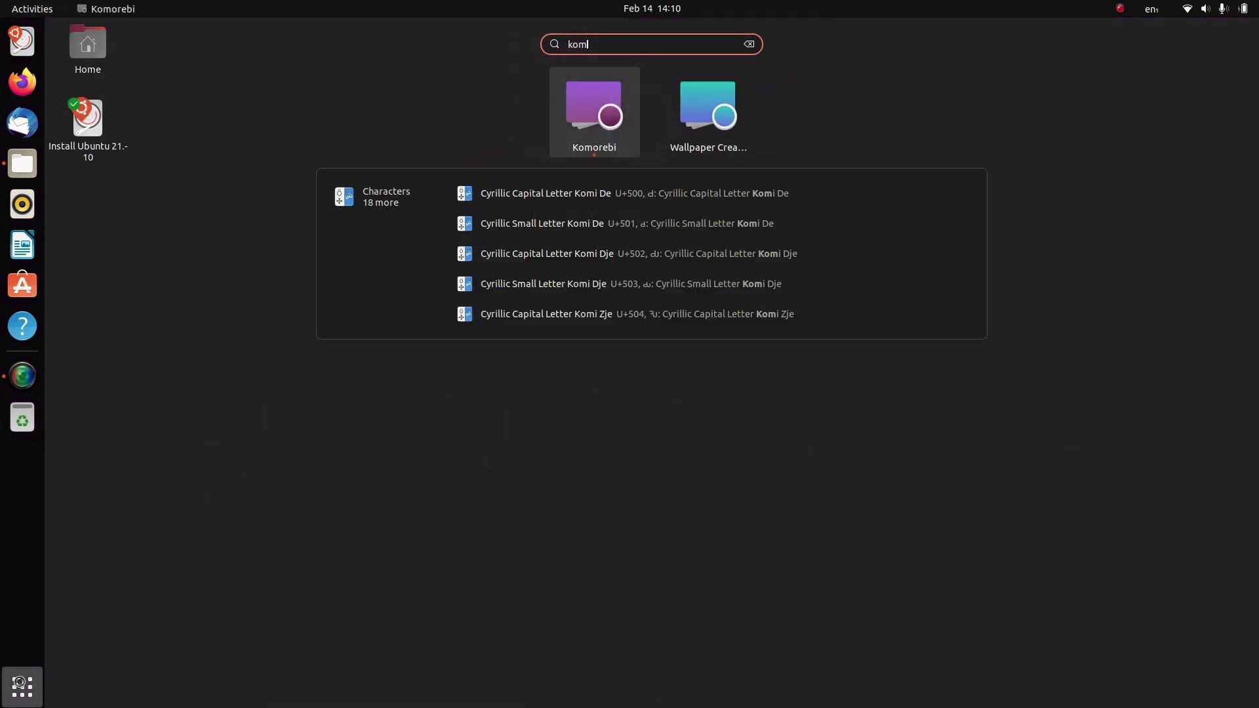
pyautogui.click(22, 687)
pyautogui.click(22, 686)
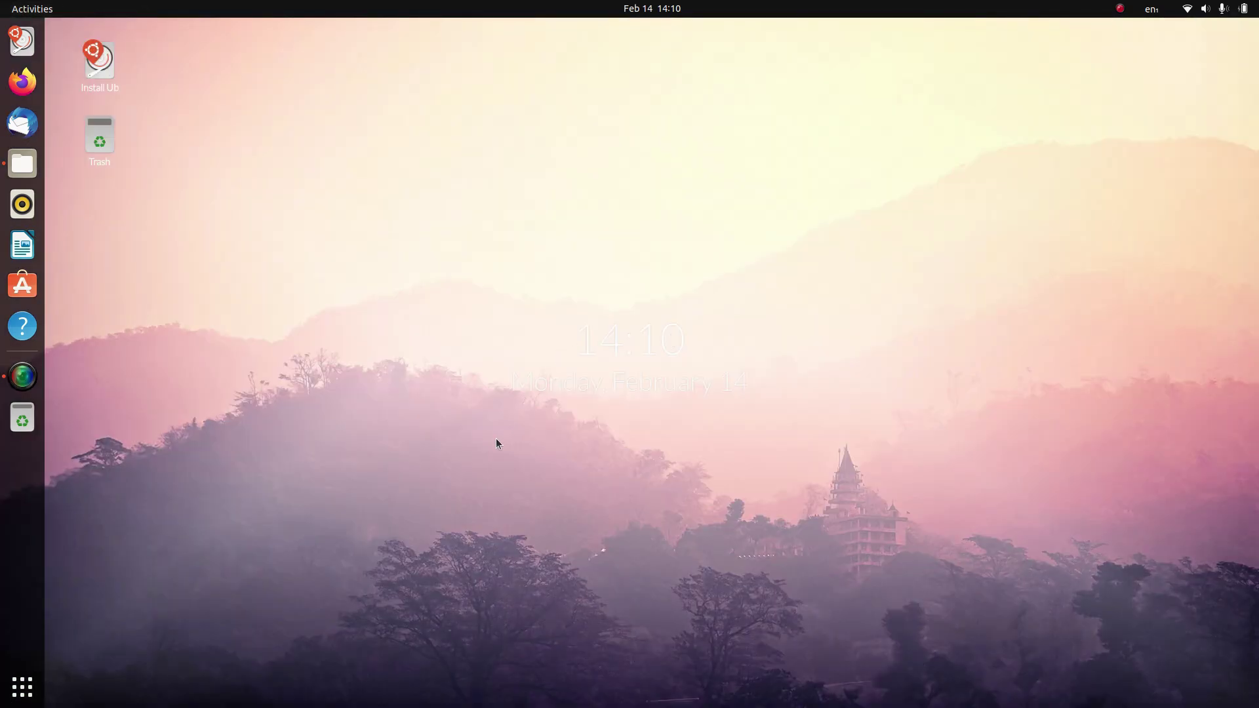
# Step: Open Komorebi's wallpaper chooser from the desktop, browse the wallpapers, and apply the dark one with glowing blue rings
pyautogui.rightClick(490, 453)
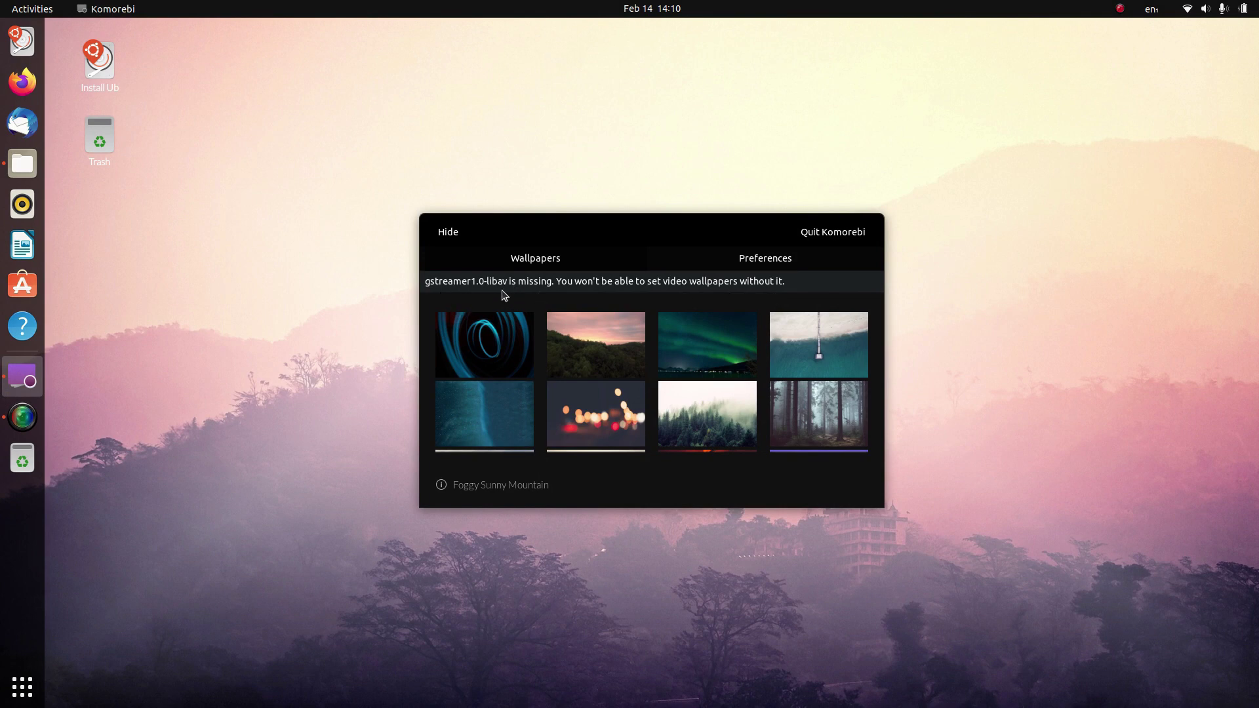
pyautogui.scroll(-3, 538, 338)
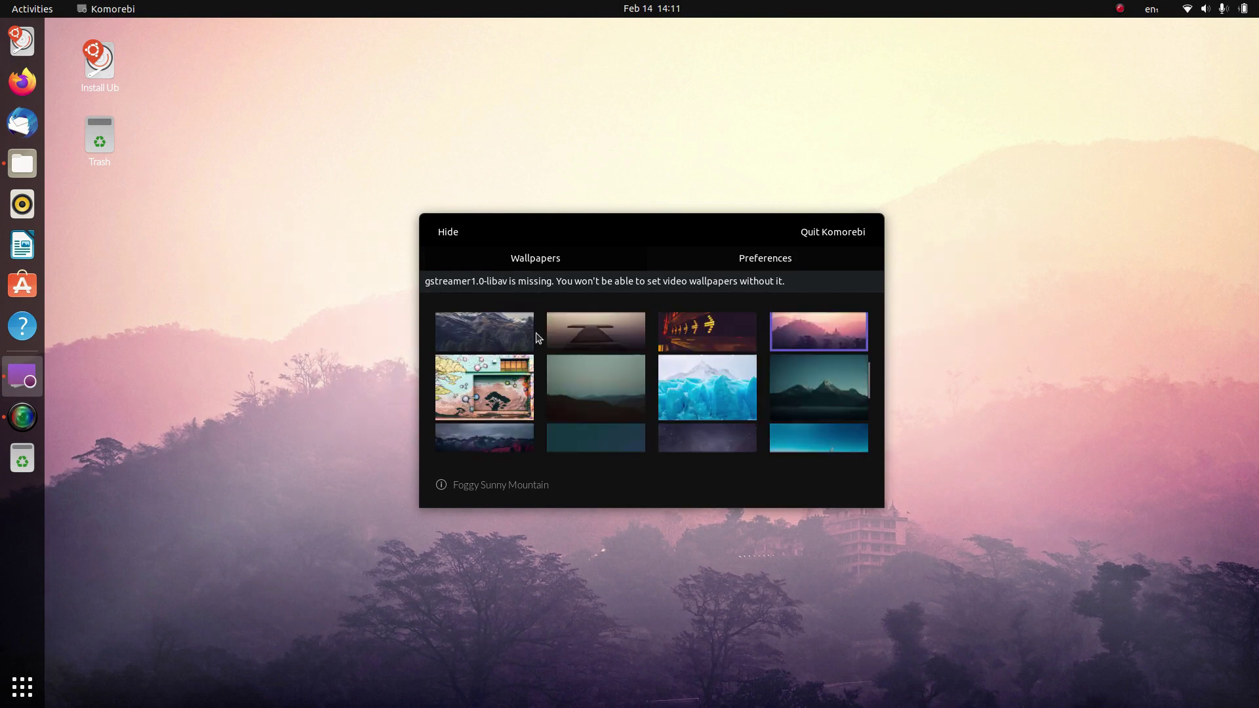
pyautogui.scroll(-10, 537, 338)
pyautogui.click(607, 314)
pyautogui.moveTo(585, 227); pyautogui.dragTo(656, 179)
pyautogui.click(776, 301)
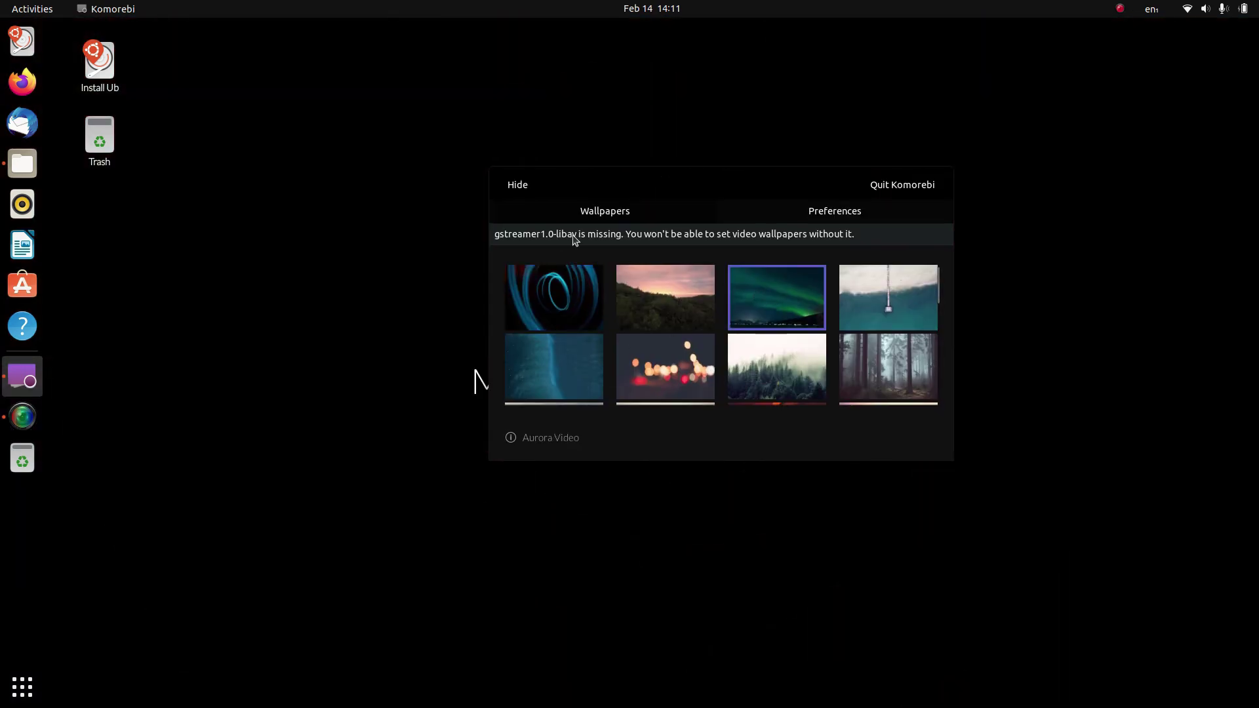
pyautogui.click(558, 279)
# Step: Open a new terminal, try running "sudo apt install gstreamer1.0-libav", and recall the command at the prompt
pyautogui.hotkey('ctrl', 'alt', 't')
pyautogui.write('sudo apt insya')
pyautogui.press('BackSpace')
pyautogui.press('BackSpace')
pyautogui.write('tall')
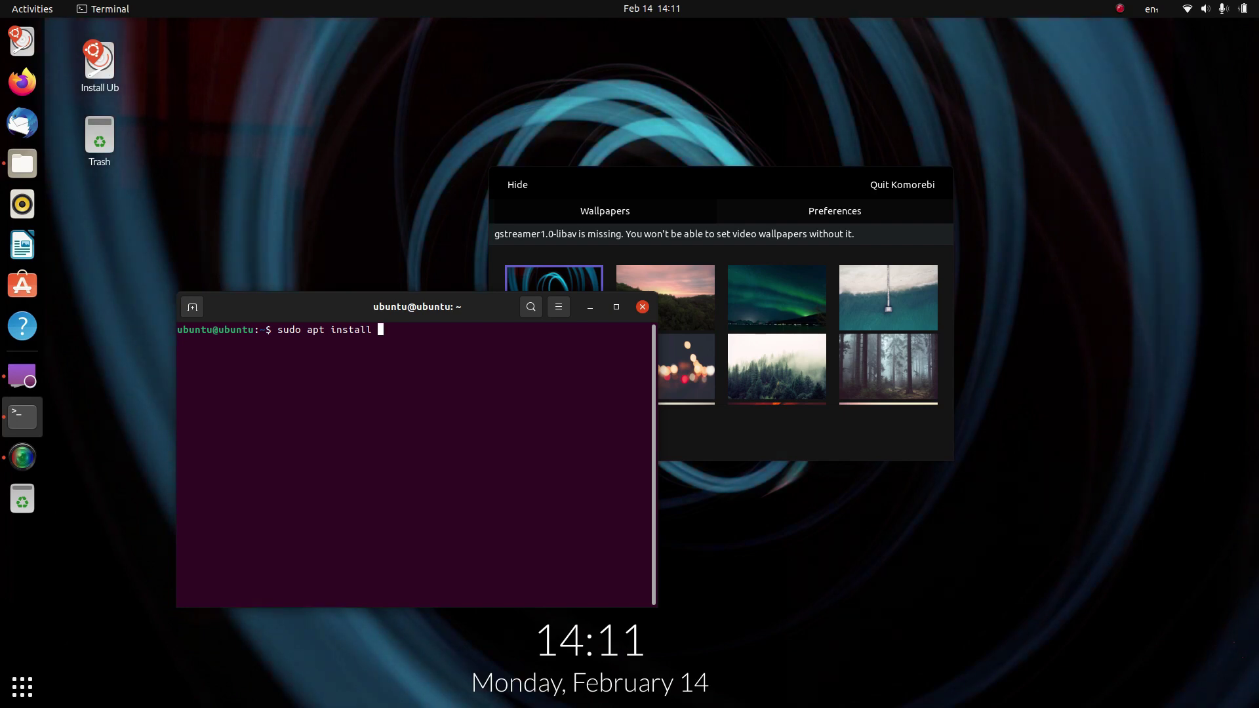
pyautogui.write('gstr')
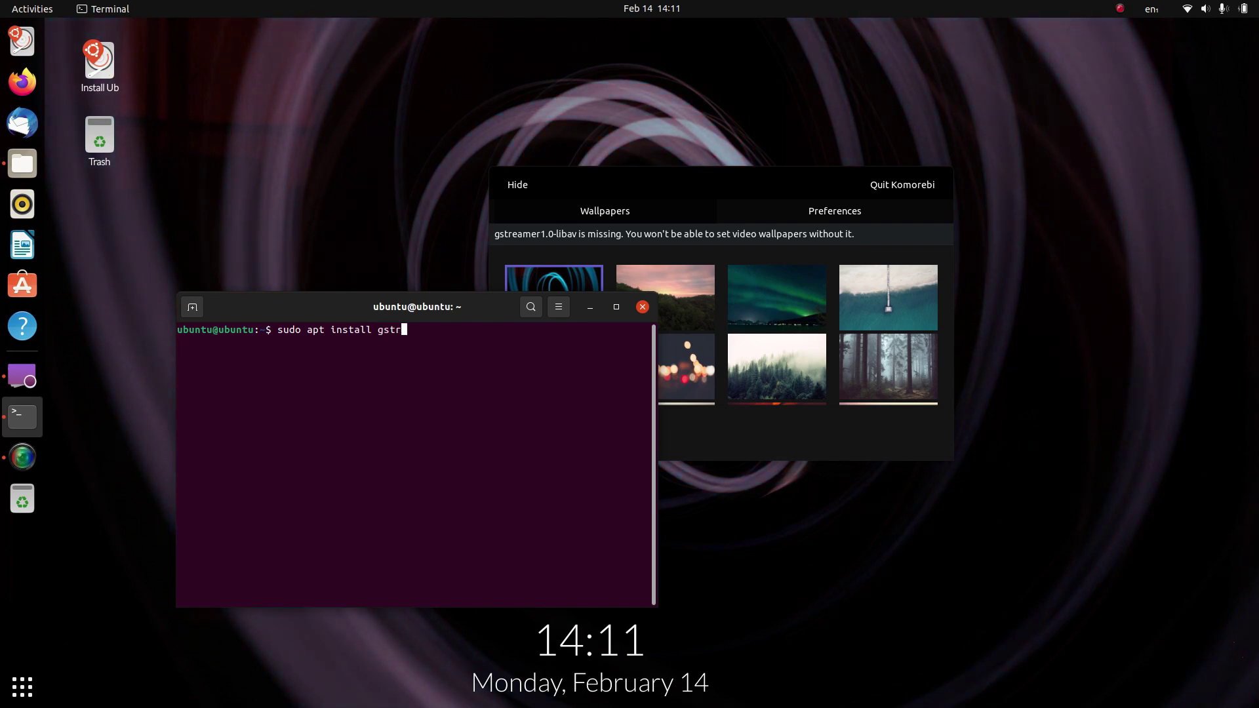
pyautogui.write('eamer')
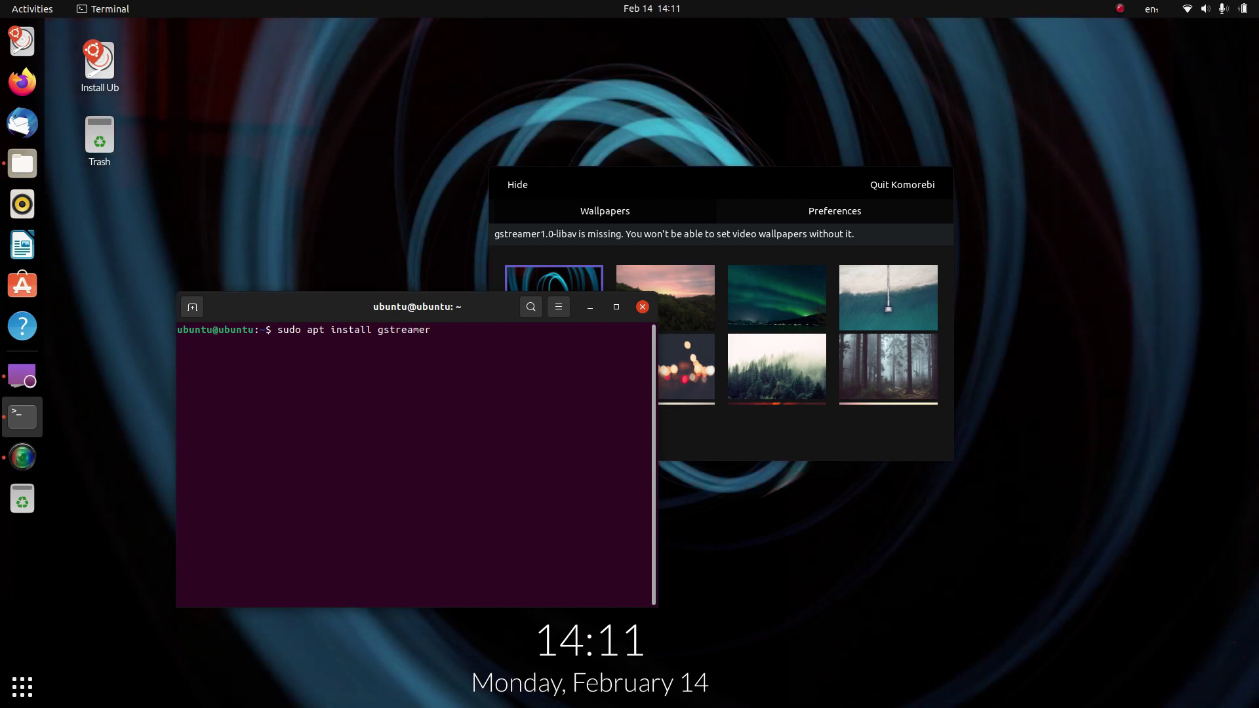
pyautogui.write('1.')
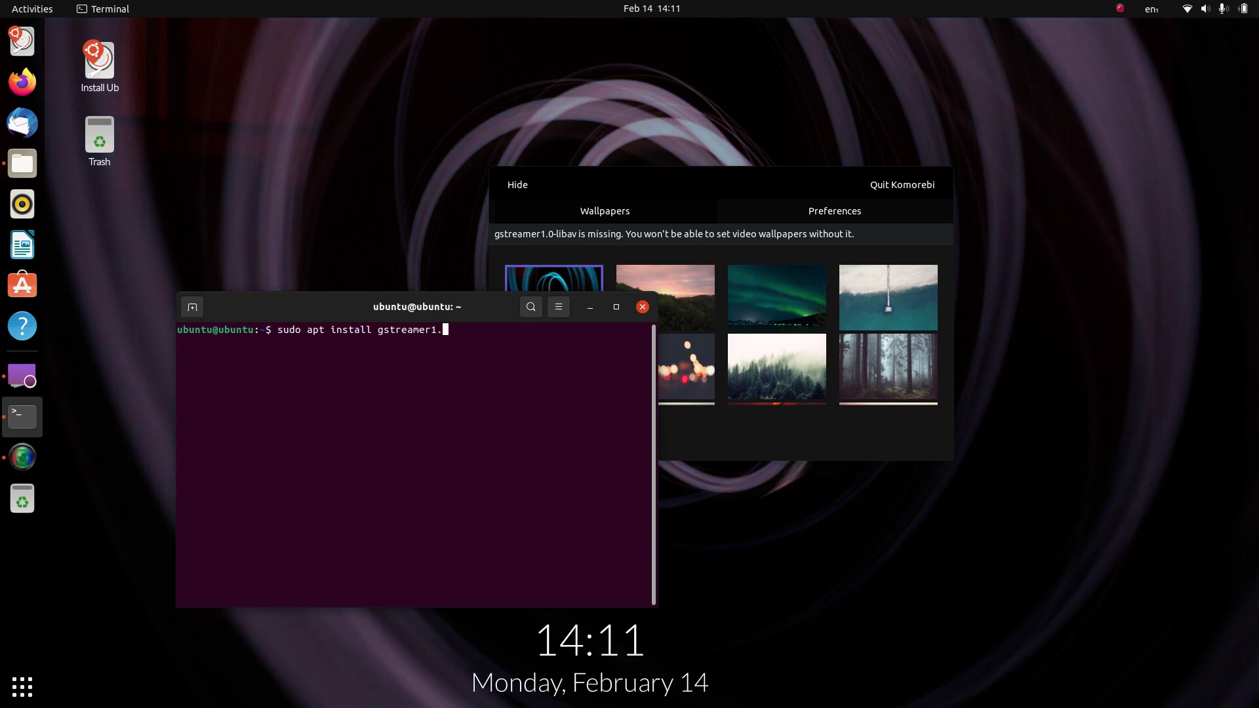
pyautogui.write('0-libav')
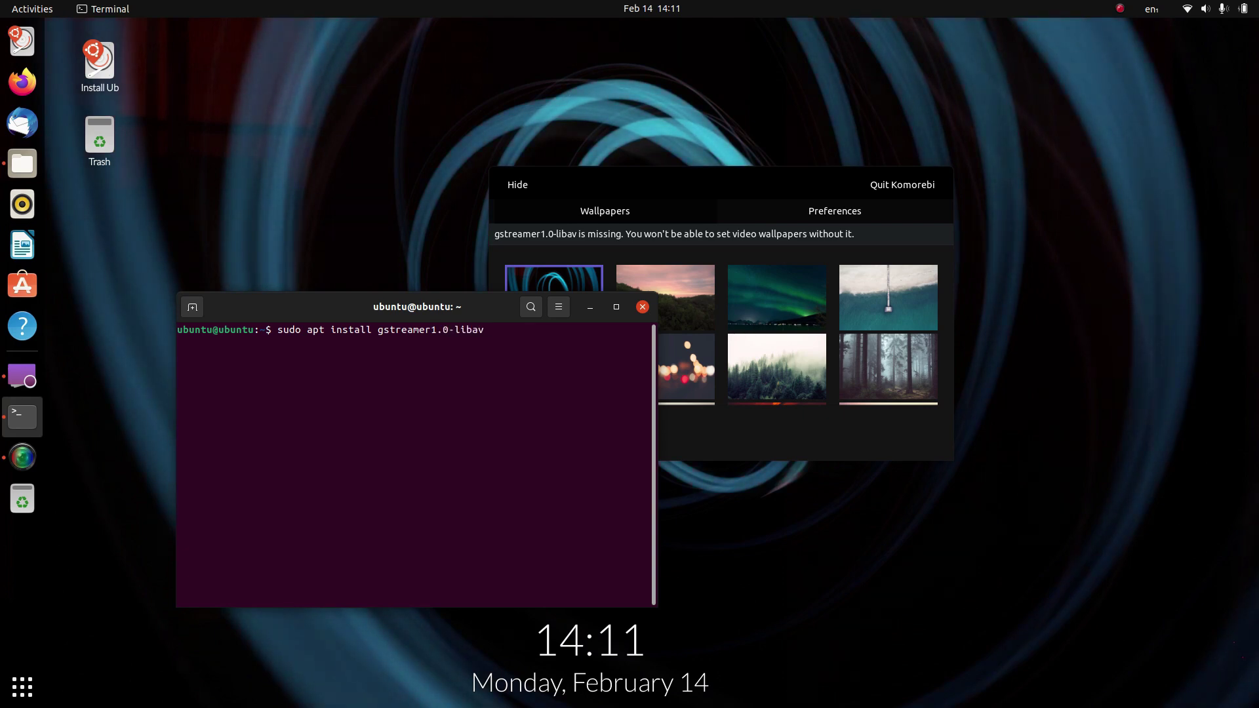
pyautogui.press('Return')
pyautogui.press('Up')
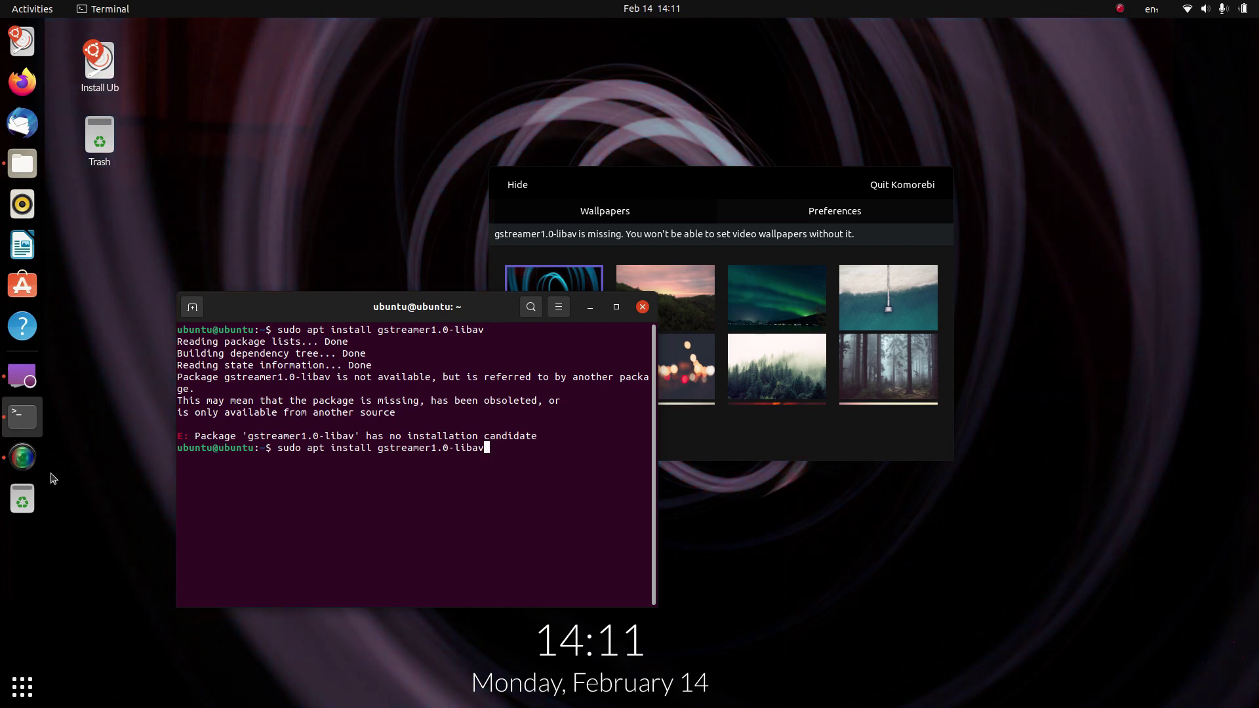
pyautogui.click(23, 686)
pyautogui.write('upd')
pyautogui.press('Return')
pyautogui.click(20, 703)
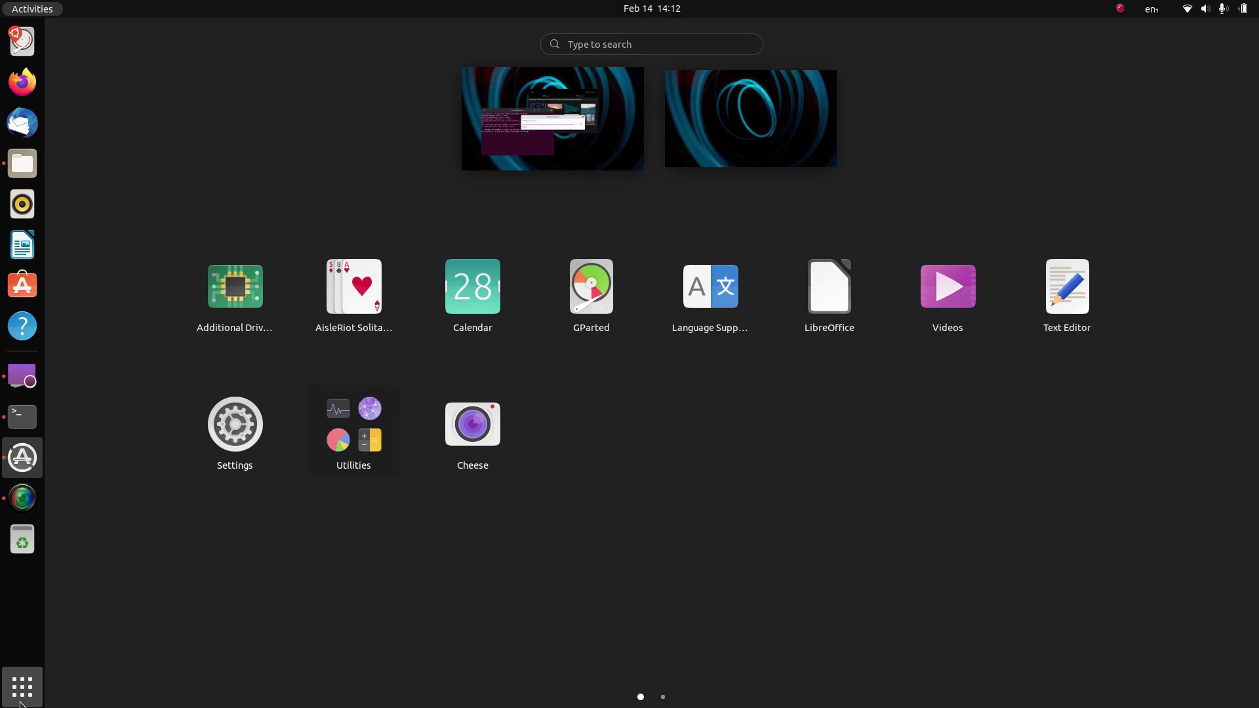
pyautogui.write('upd')
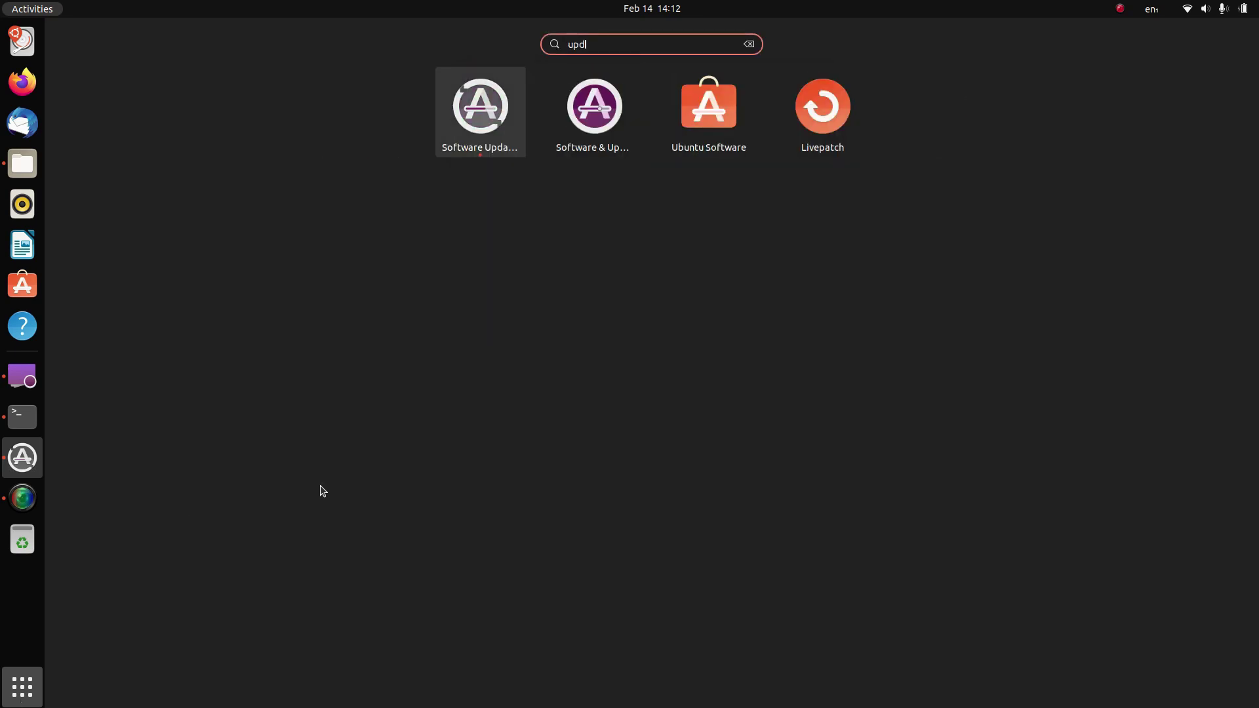
pyautogui.press('Return')
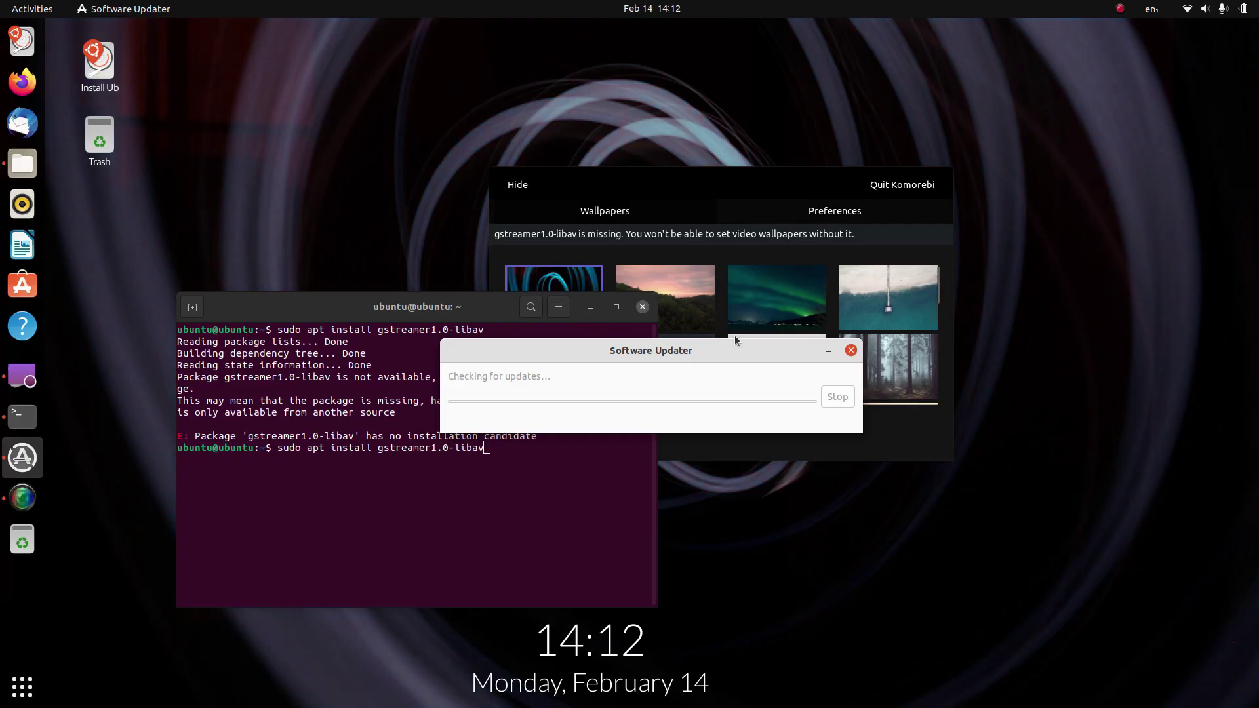
pyautogui.click(852, 351)
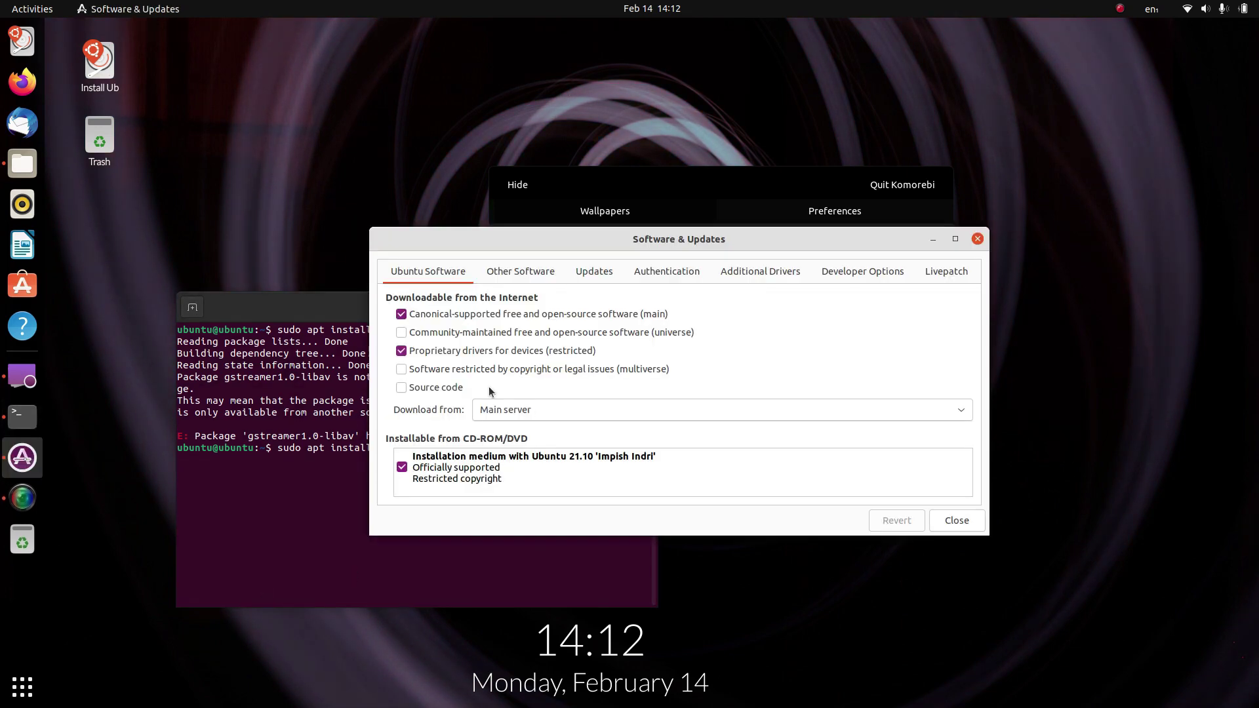
# Step: Enable the community-maintained free and open-source software (universe) source in Software & Updates and reload the available software information
pyautogui.click(455, 333)
pyautogui.click(961, 522)
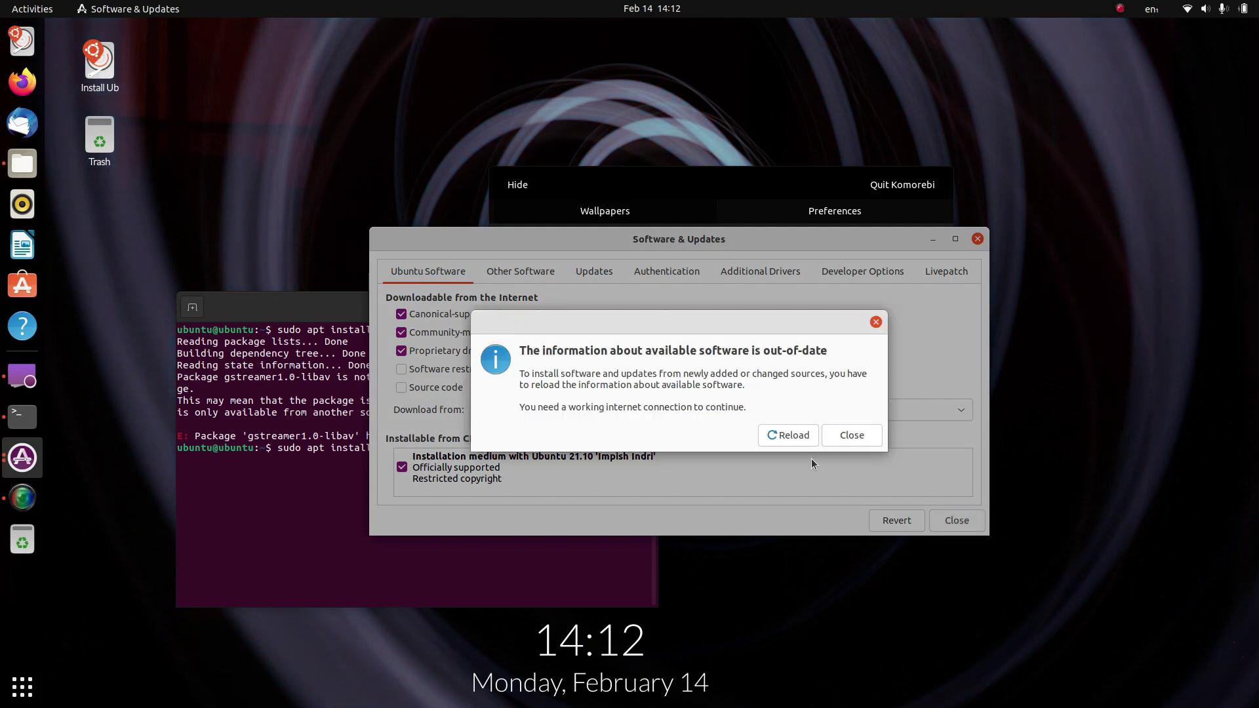
pyautogui.click(796, 437)
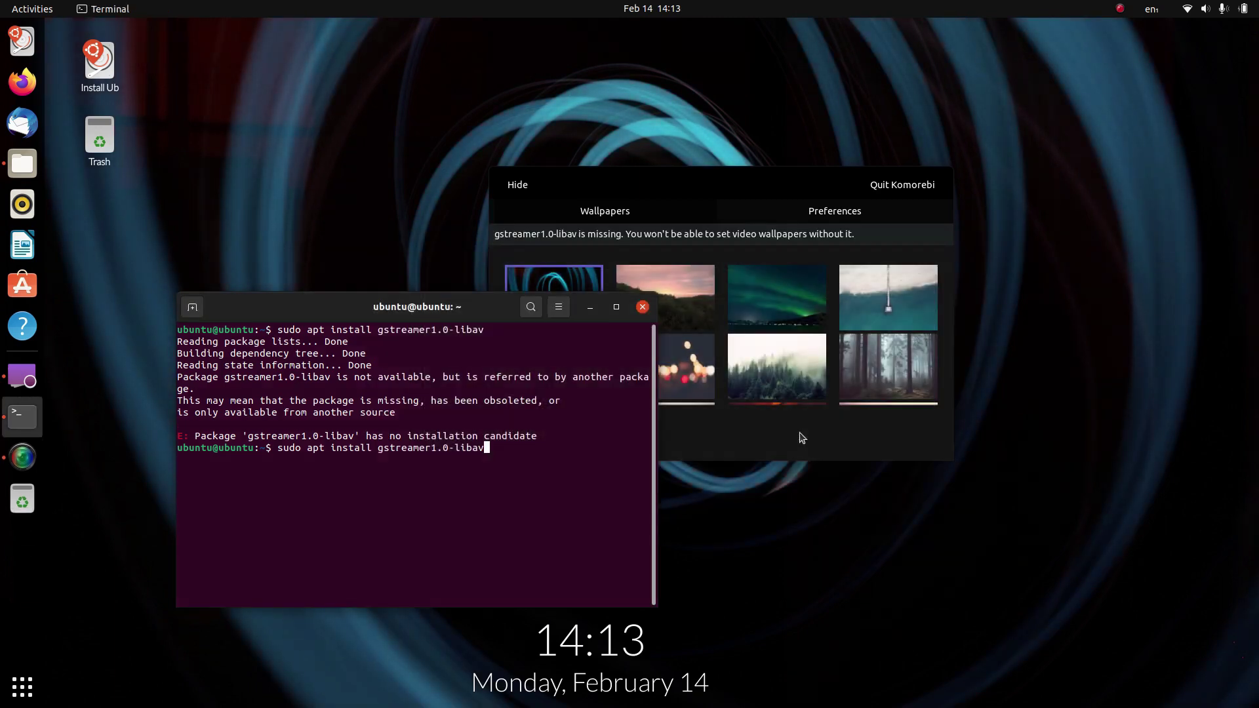
# Step: Rerun the recalled gstreamer1.0-libav install command in the terminal and answer "y" to continue the installation
pyautogui.press('Return')
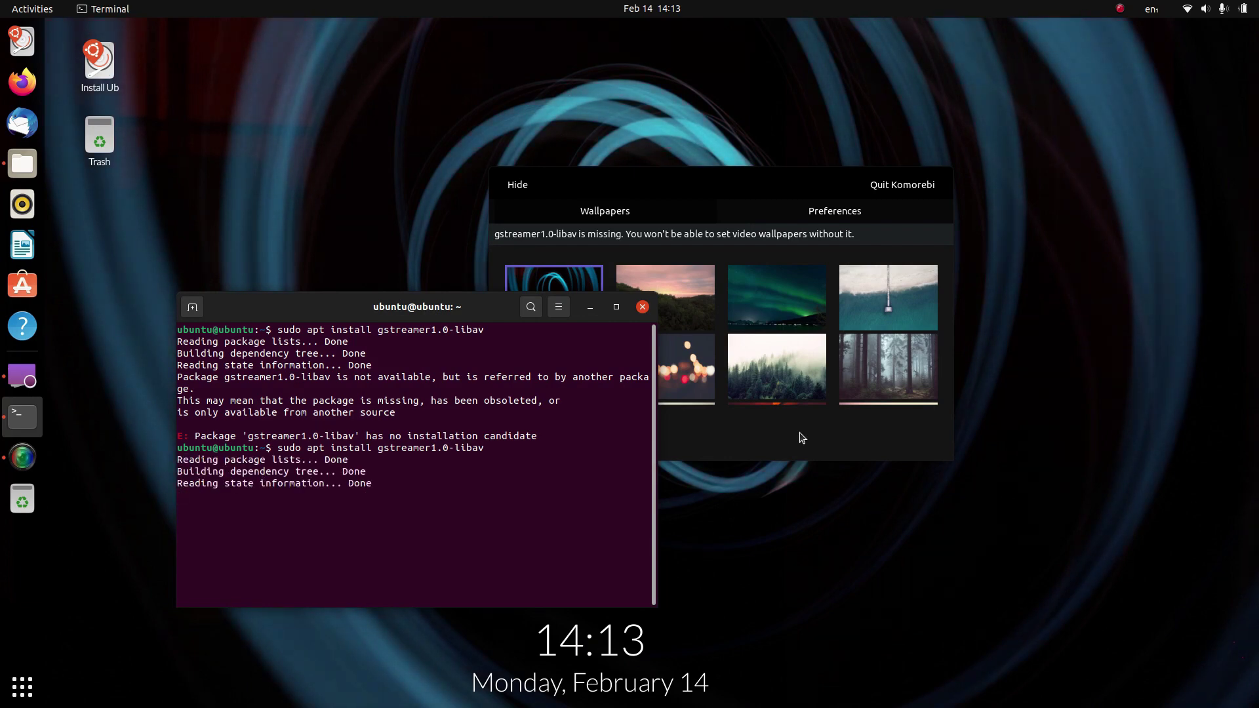
pyautogui.write('y')
pyautogui.press('Return')
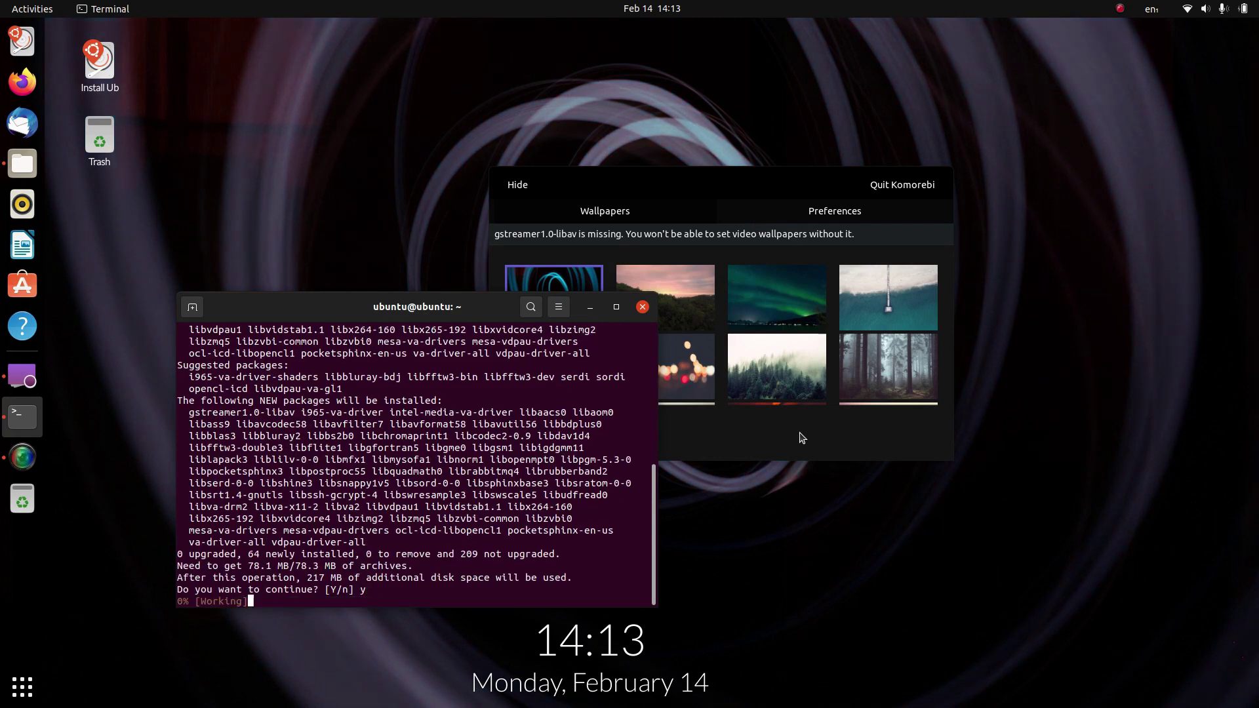
pyautogui.hotkey('alt', 'Tab')
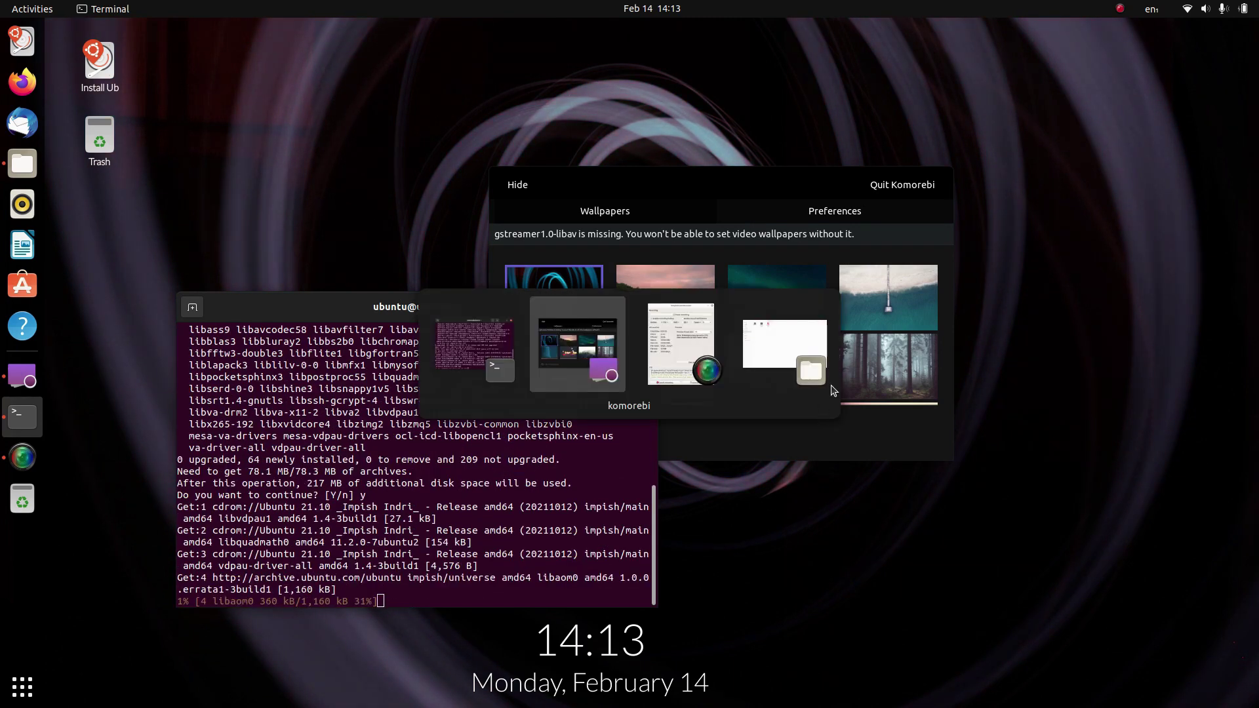
pyautogui.hotkey('alt', 'Tab')
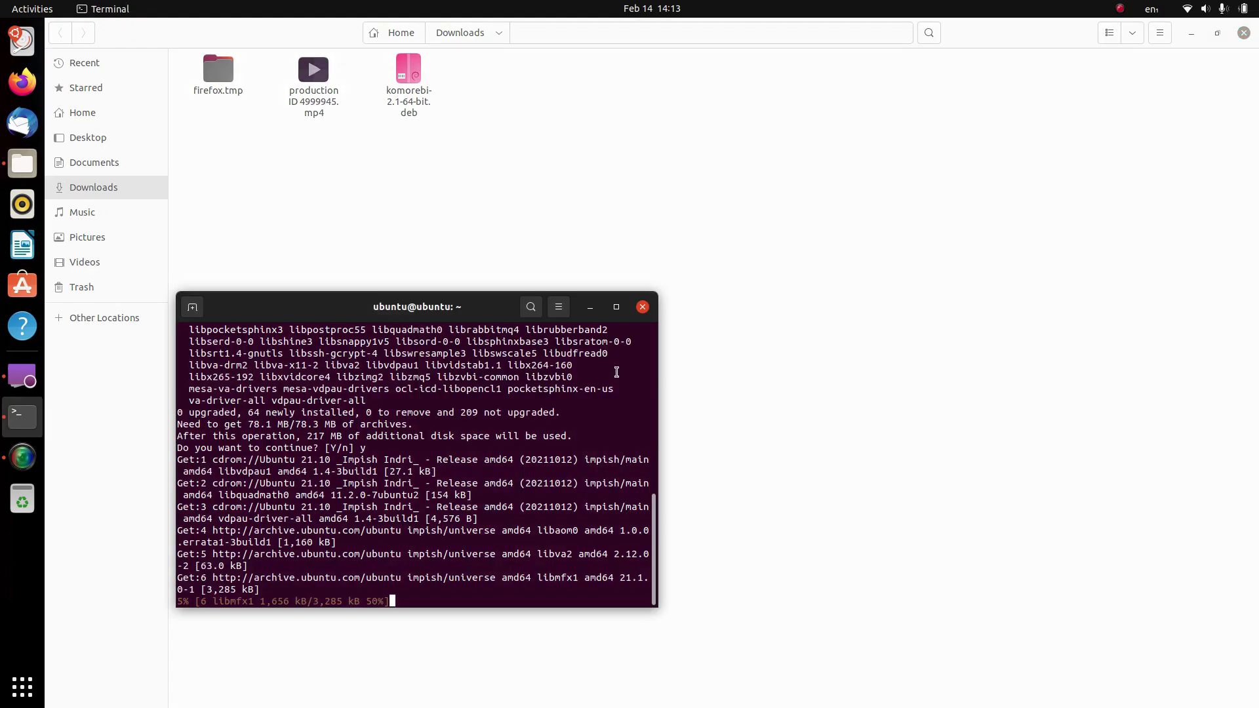
pyautogui.hotkey('alt', 'Tab')
pyautogui.hotkey('alt', 'Tab')
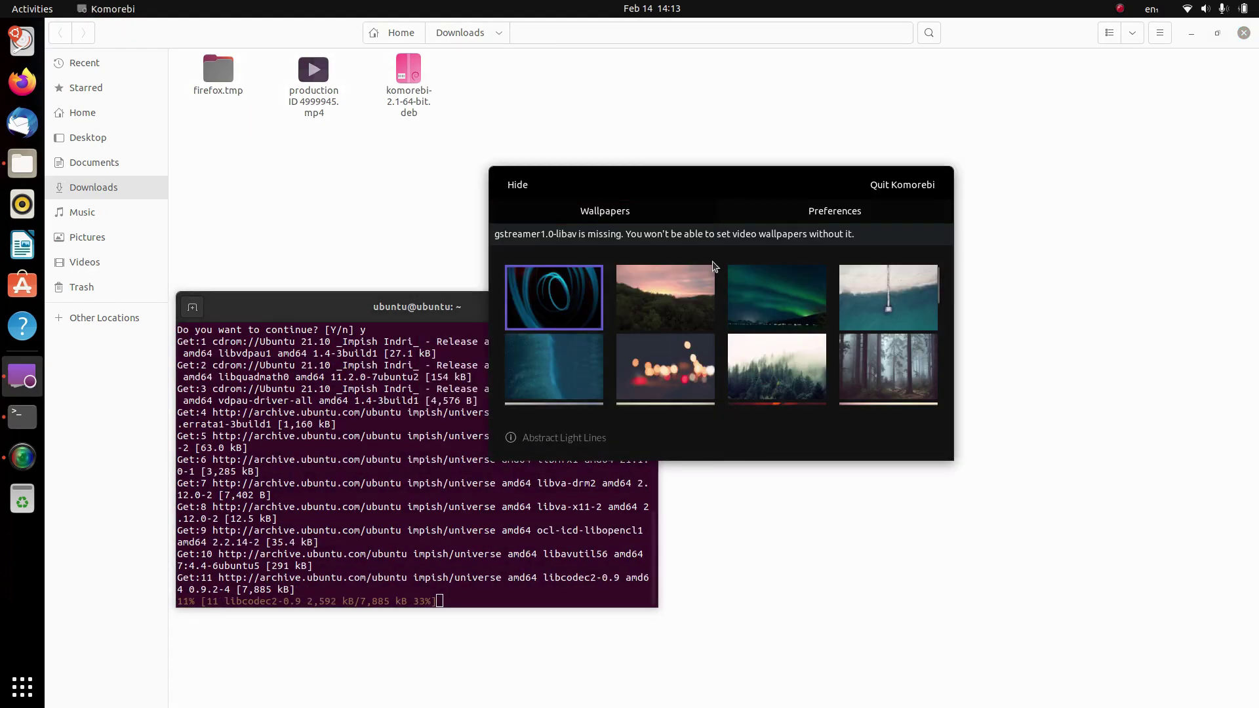
pyautogui.hotkey('alt', 'Tab')
pyautogui.hotkey('alt', 'Tab')
pyautogui.hotkey('alt', 'Tab')
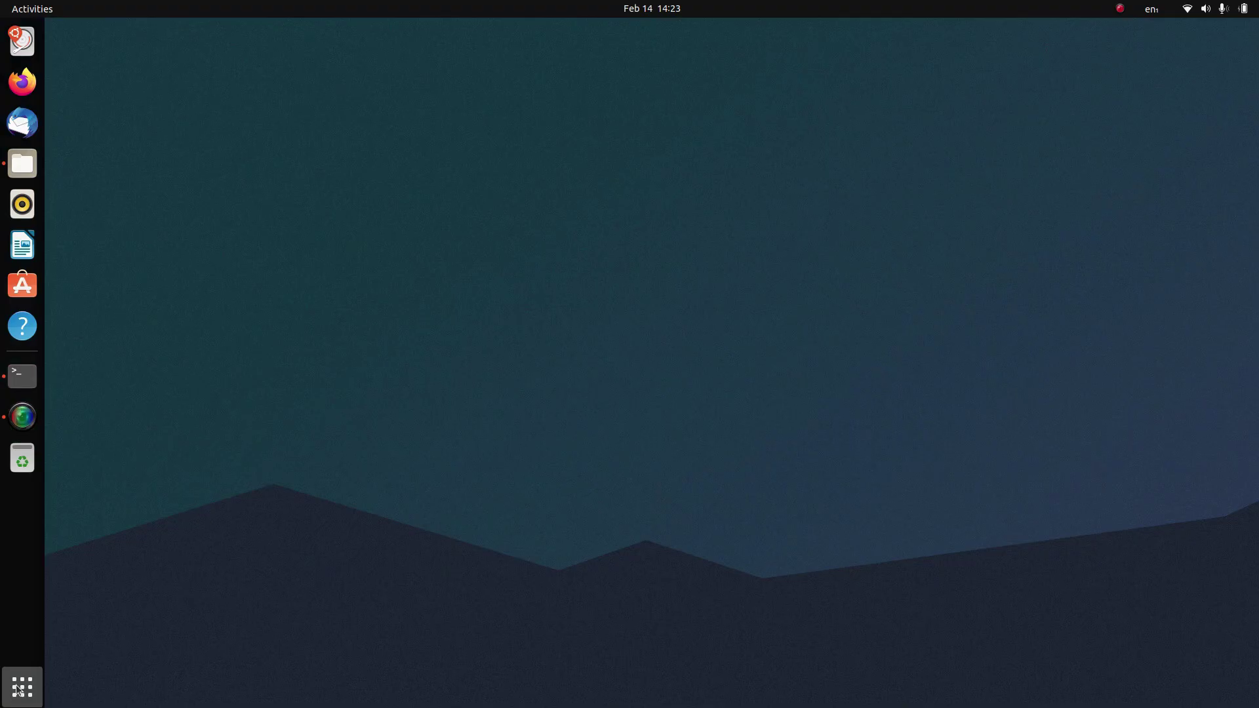
# Step: Search the applications for "komo" and launch the Wallpaper Creator
pyautogui.click(22, 687)
pyautogui.write('kolmo')
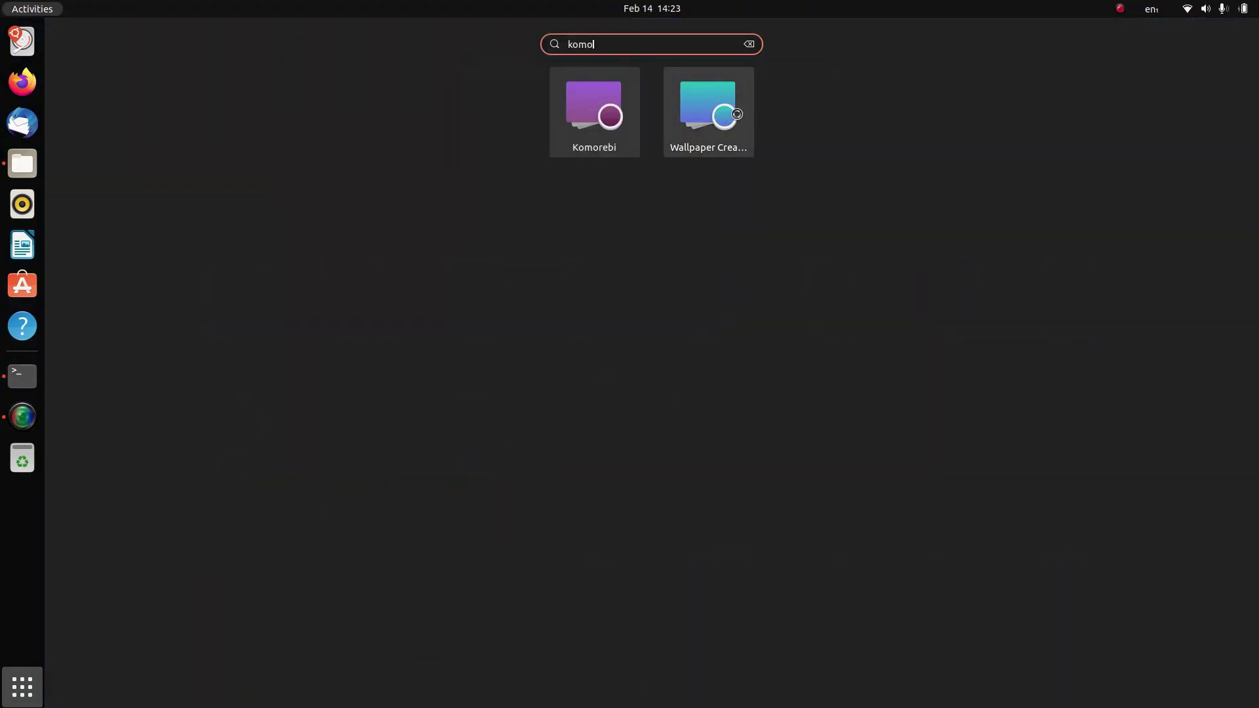
pyautogui.click(737, 114)
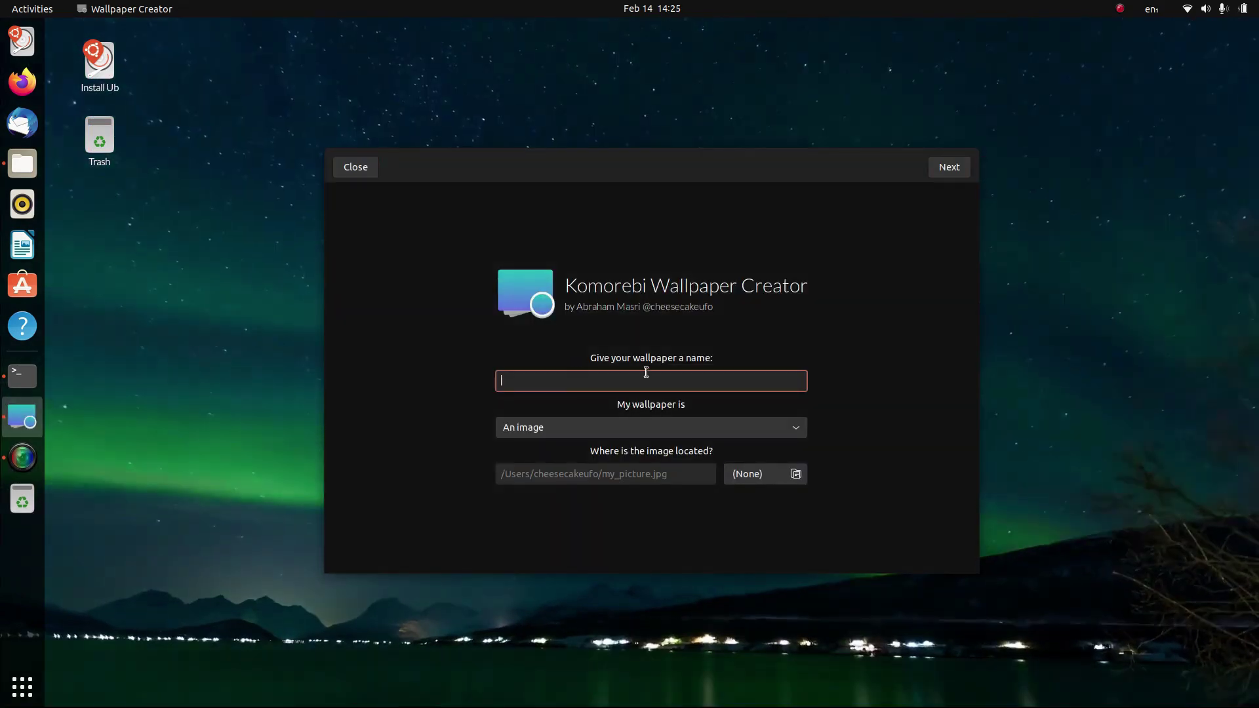
# Step: Name the wallpaper "nordicLIve", set its type to a video, and choose "production ID 4999945.mp4" from Downloads
pyautogui.write('nordic')
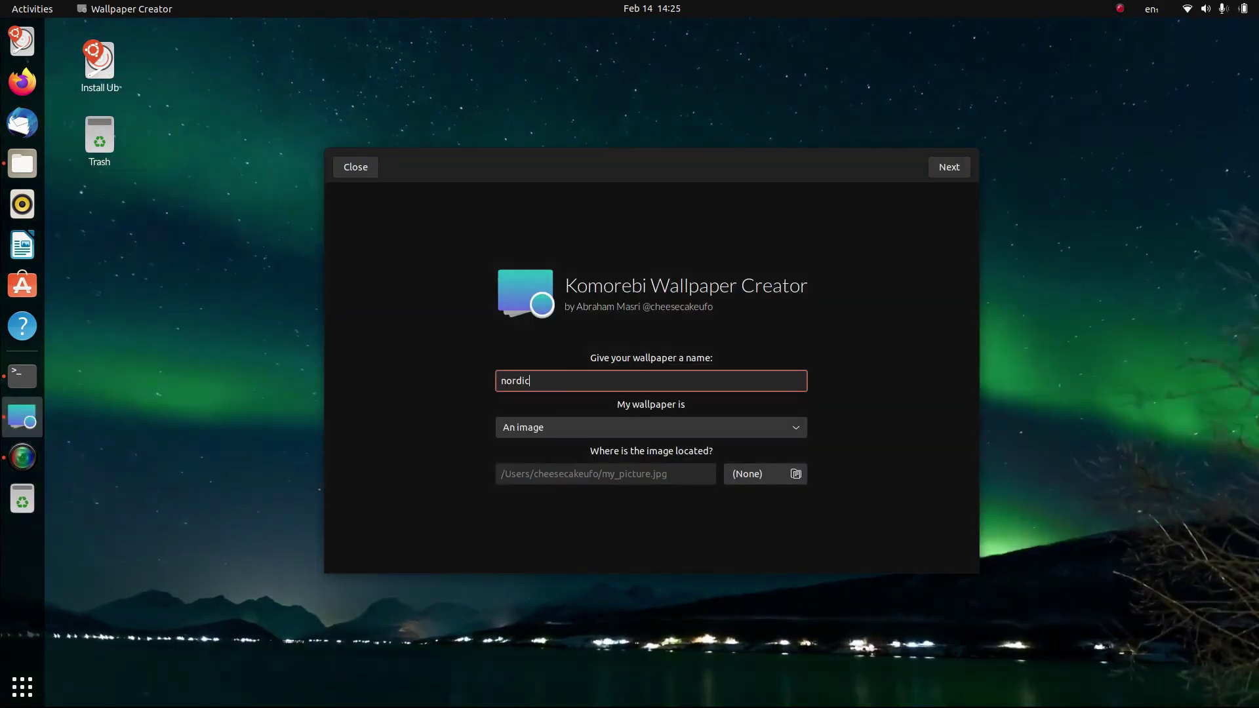
pyautogui.write('LIve')
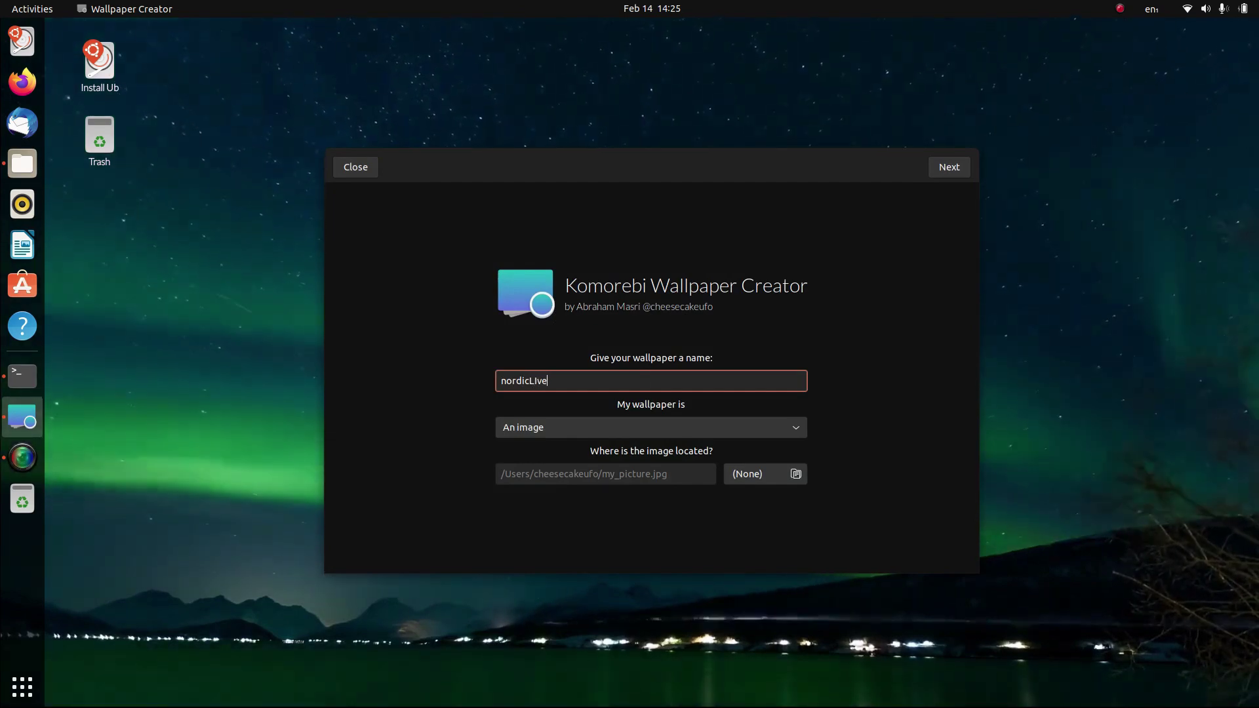
pyautogui.click(595, 428)
pyautogui.click(548, 449)
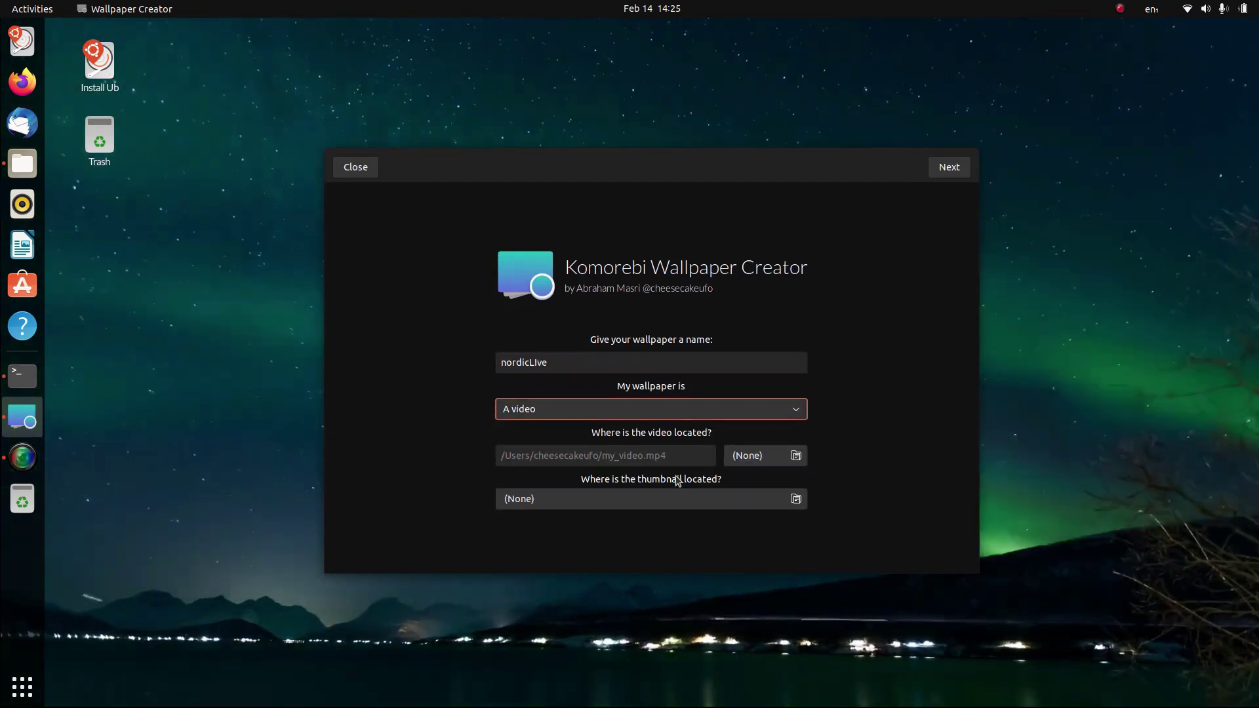
pyautogui.click(754, 454)
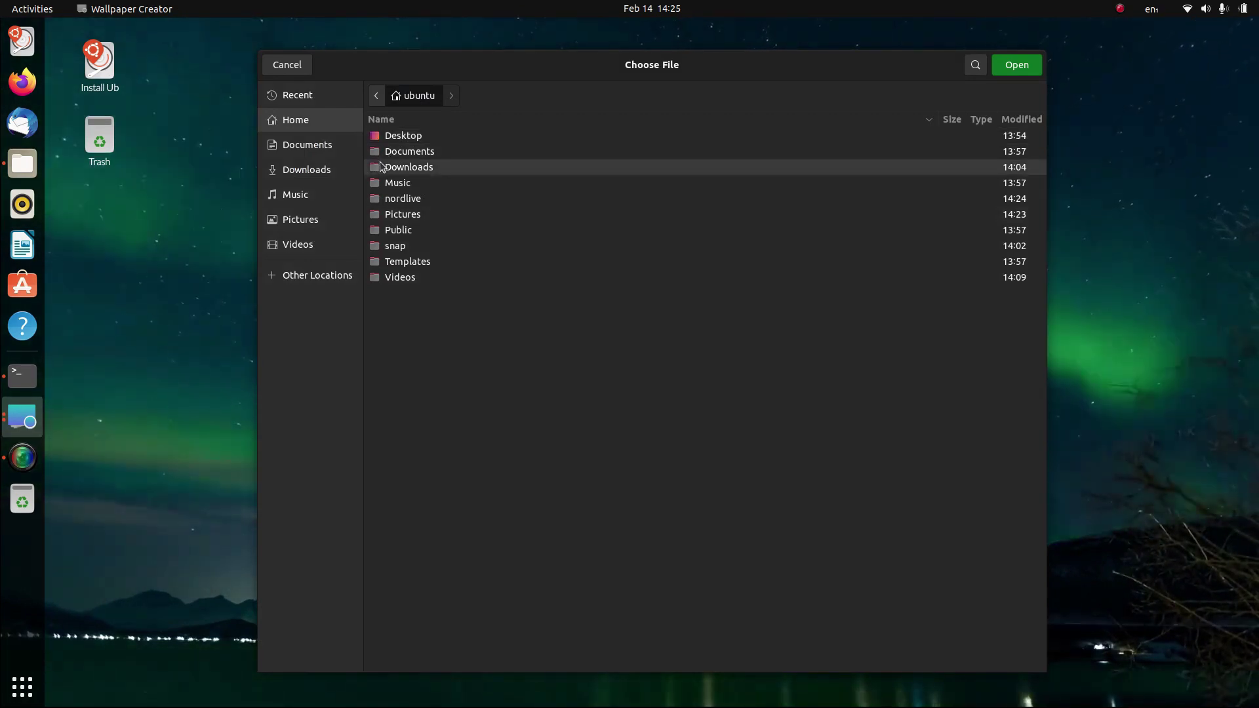
pyautogui.doubleClick(383, 167)
pyautogui.doubleClick(389, 155)
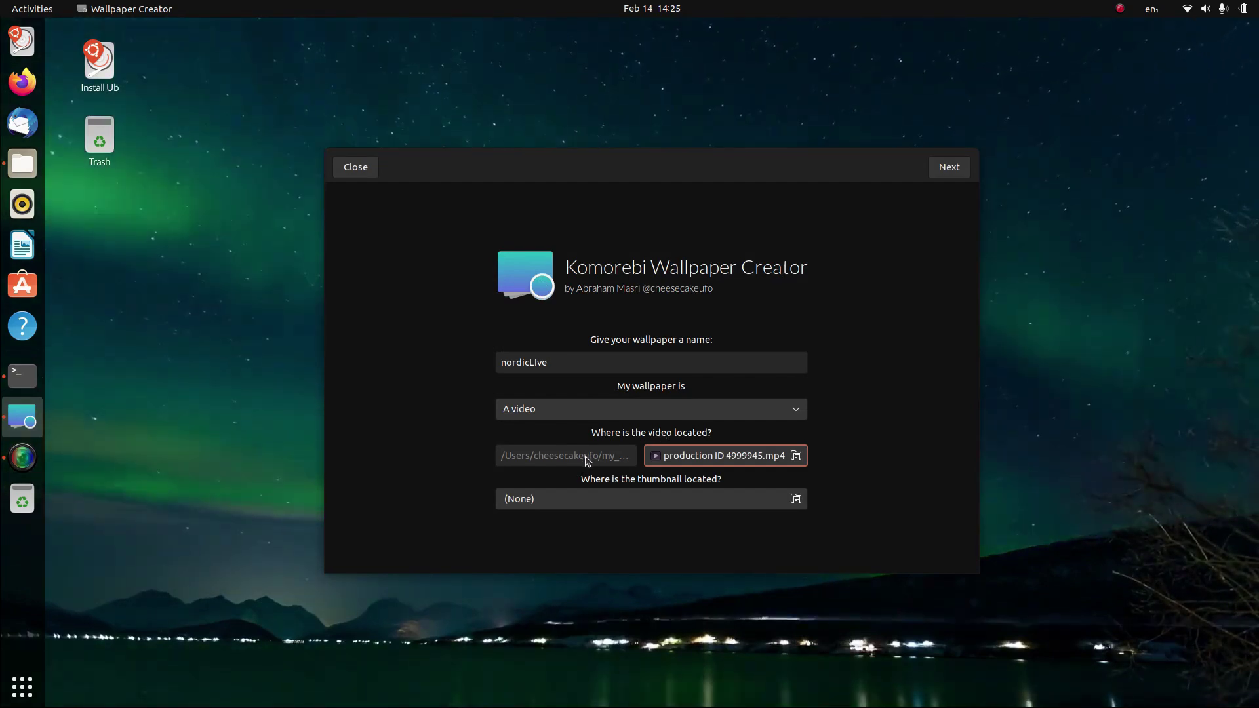
pyautogui.click(612, 498)
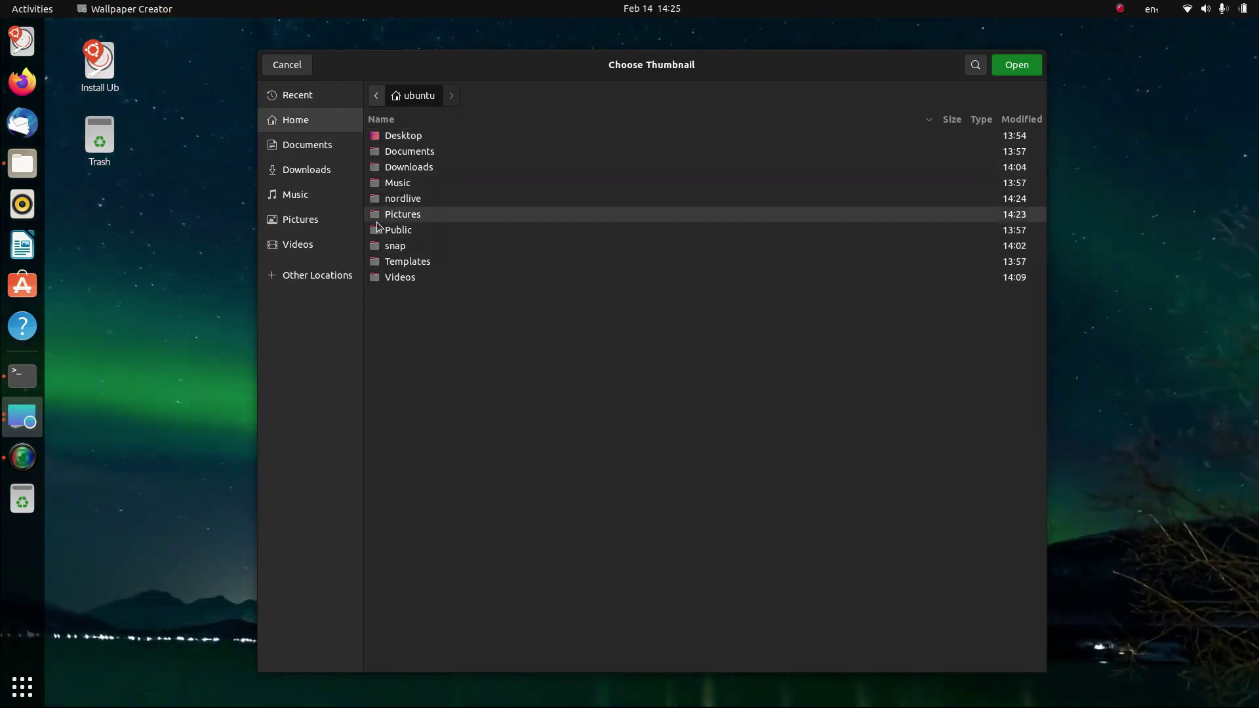
pyautogui.doubleClick(402, 214)
pyautogui.doubleClick(444, 136)
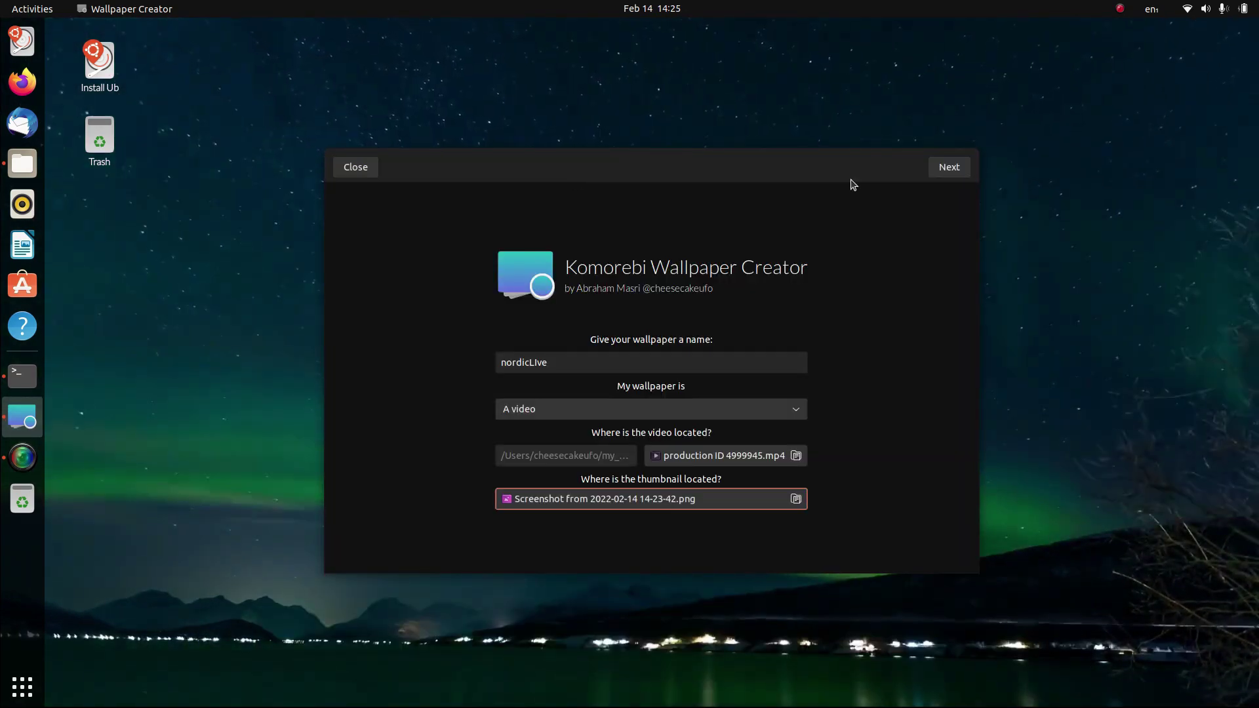
pyautogui.click(952, 167)
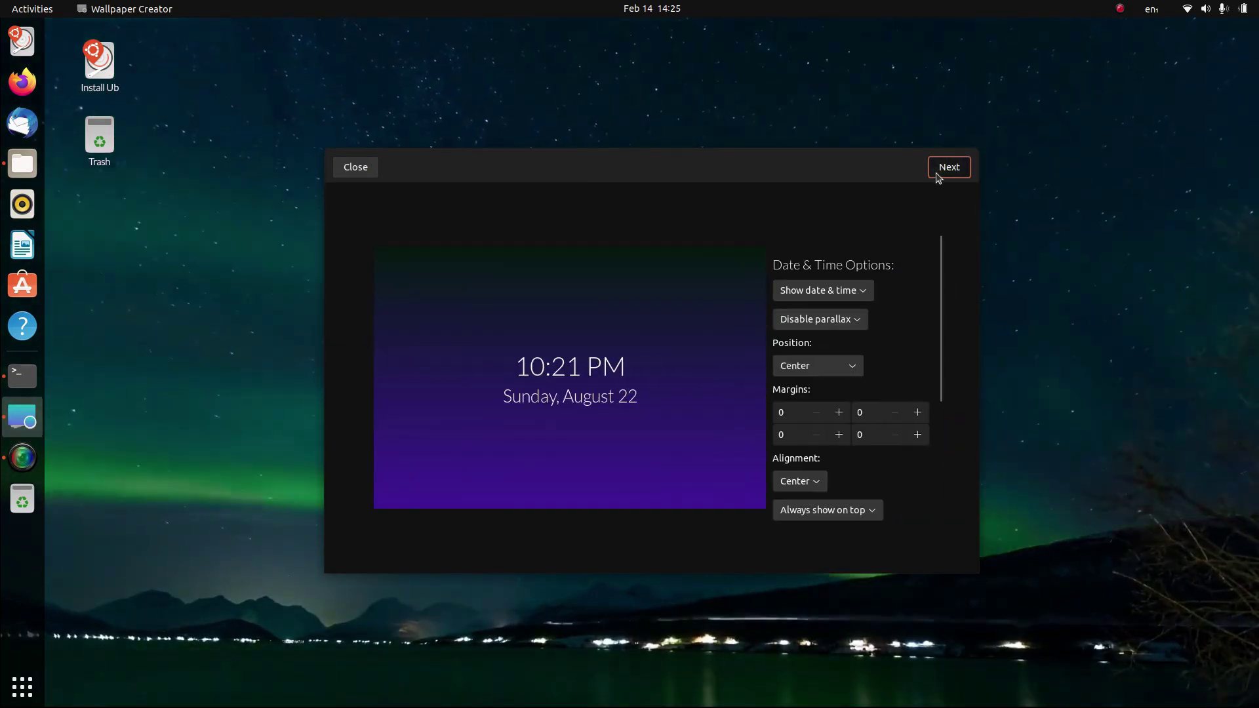
pyautogui.click(945, 173)
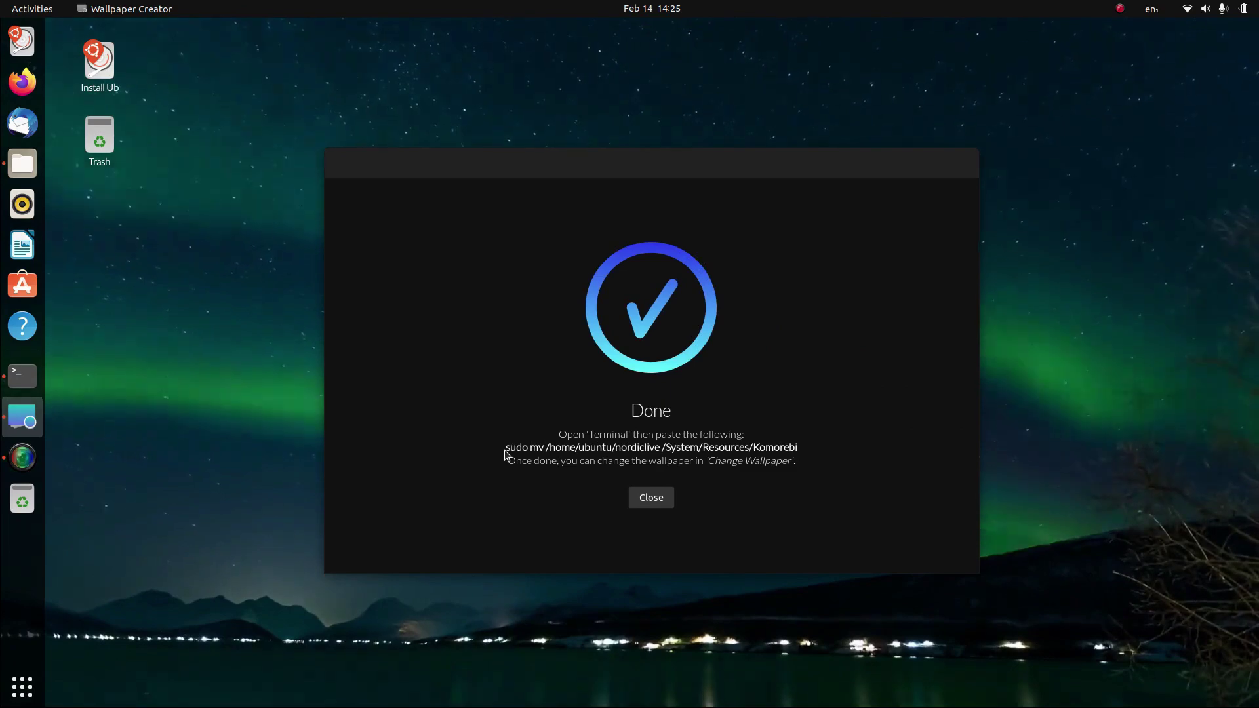
# Step: Copy the provided command "sudo mv /home/ubuntu/nordiclive /System/Resources/Komorebi", run it in a new terminal, and close the Wallpaper Creator
pyautogui.moveTo(504, 447); pyautogui.dragTo(675, 451)
pyautogui.click(798, 357)
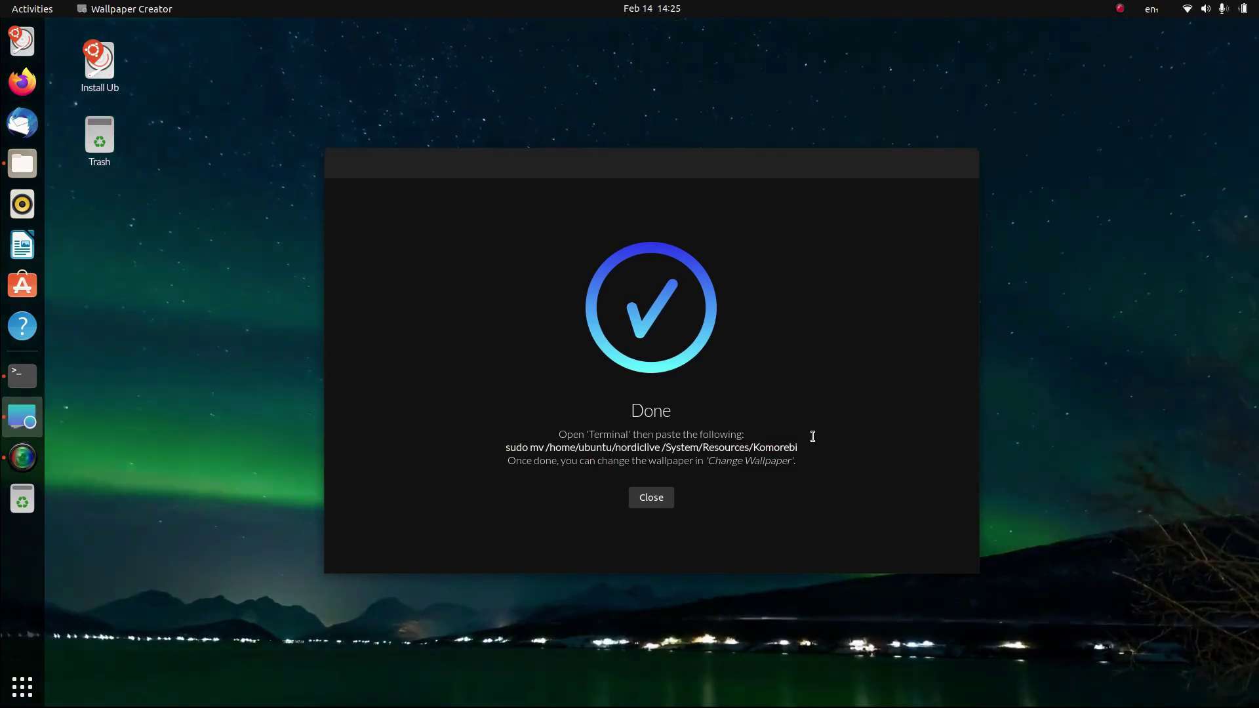
pyautogui.tripleClick(835, 444)
pyautogui.rightClick(734, 450)
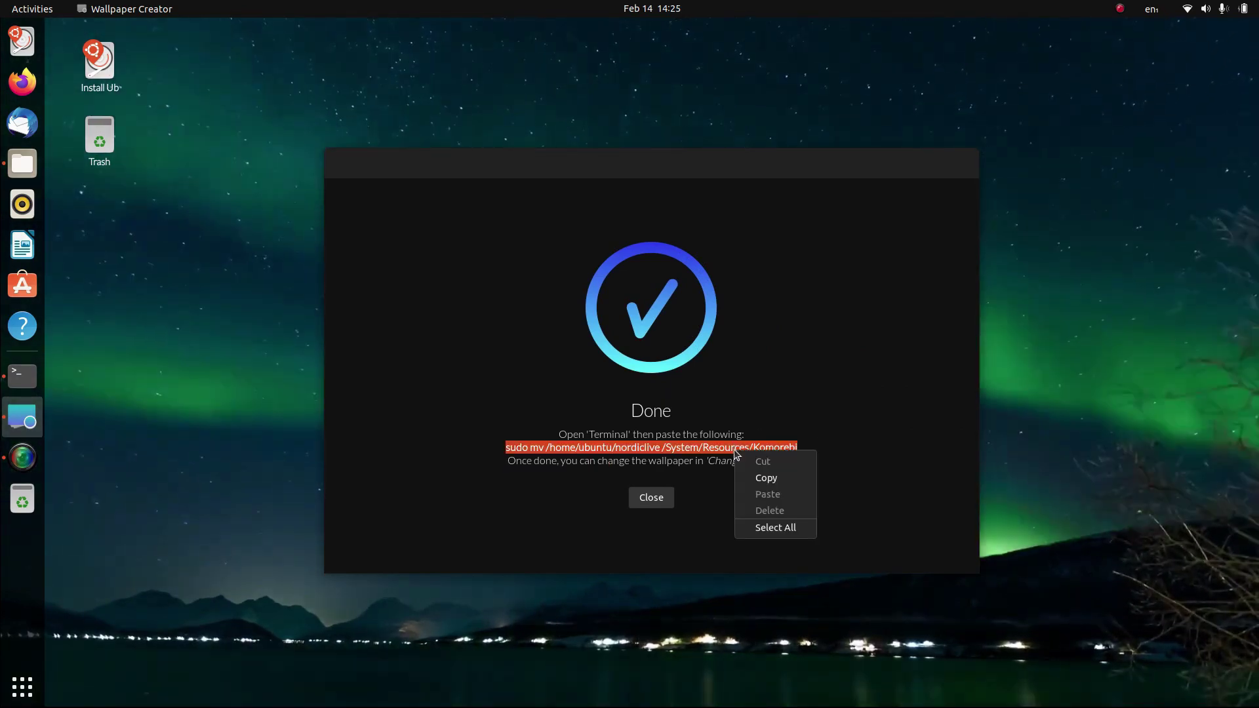
pyautogui.click(755, 478)
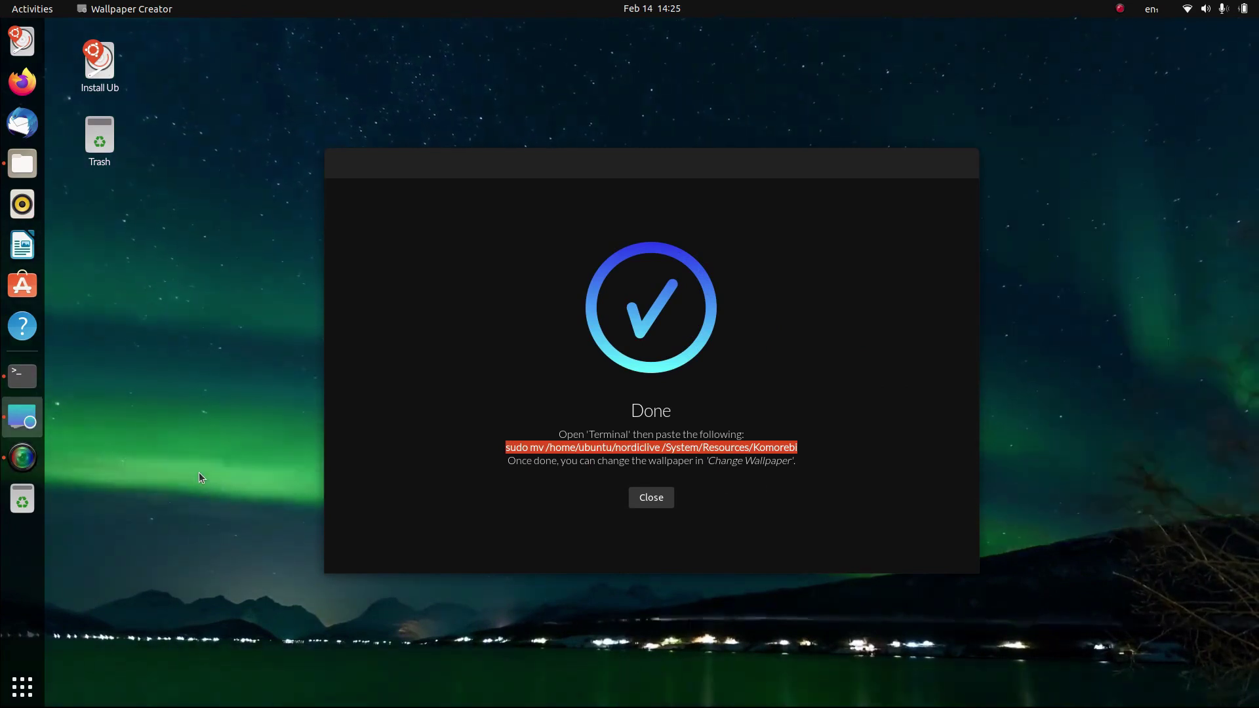
pyautogui.hotkey('ctrl', 'alt', 't')
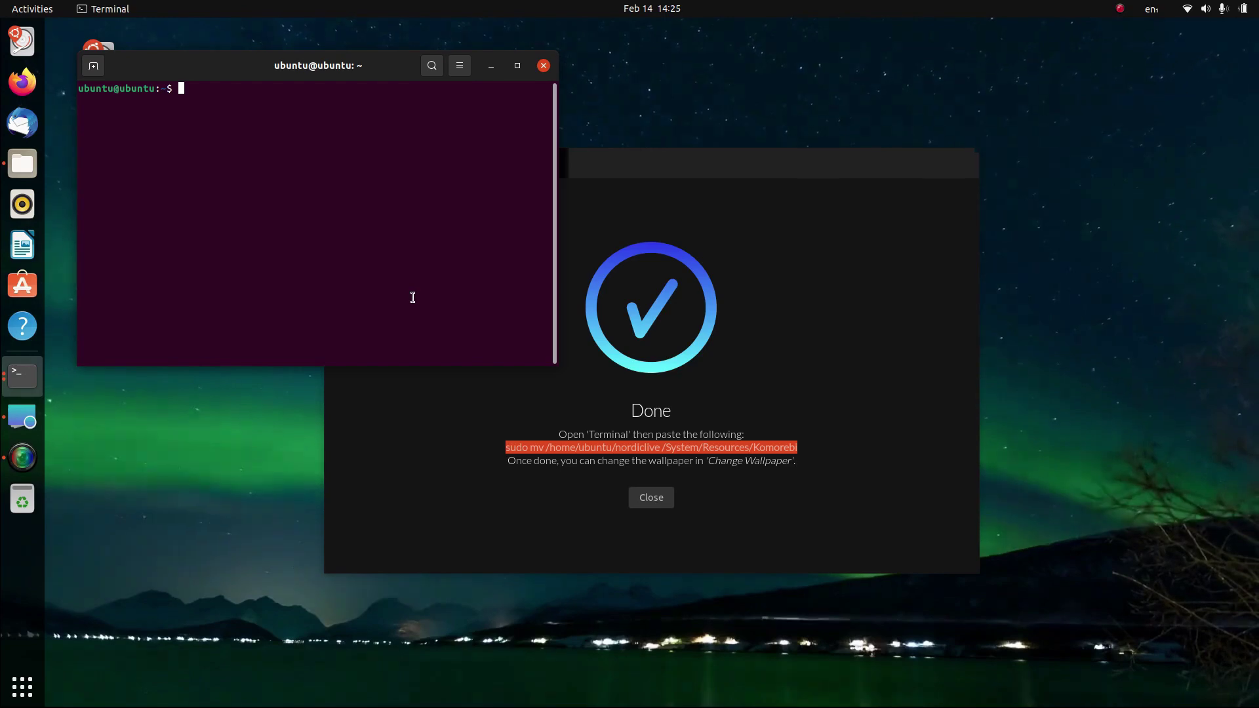
pyautogui.hotkey('ctrl', 'shift', 'v')
pyautogui.press('Return')
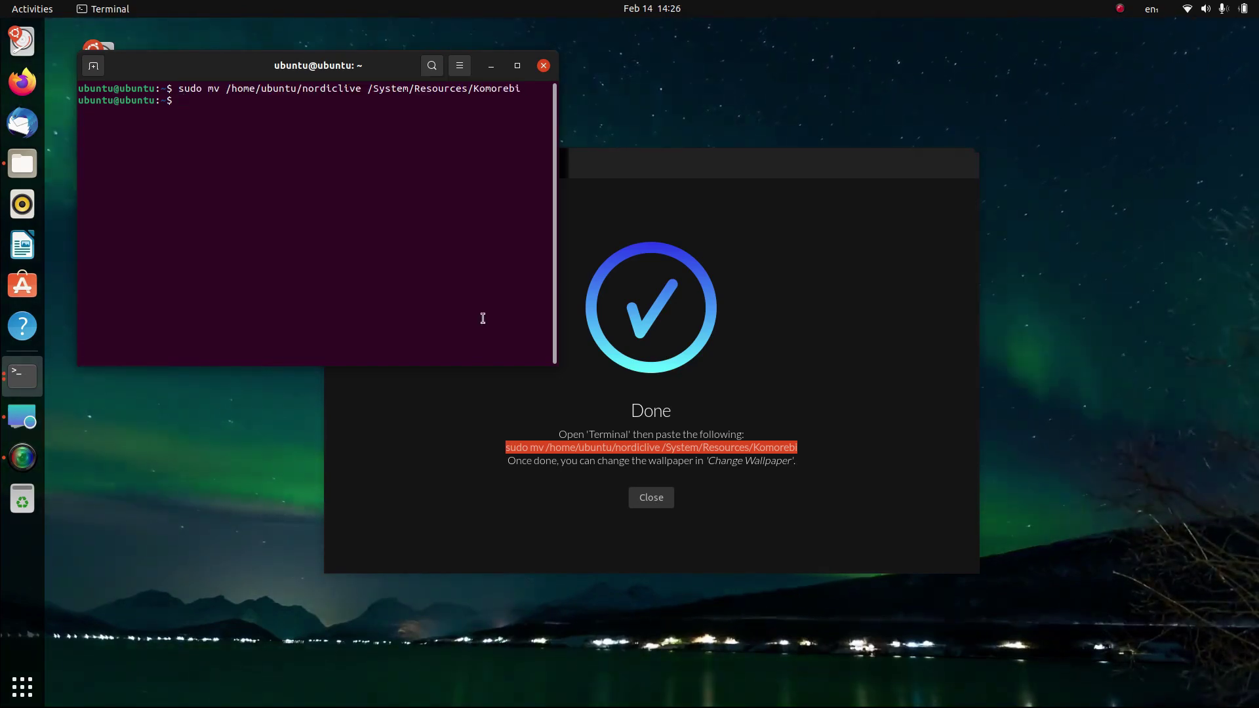
pyautogui.click(652, 497)
pyautogui.click(651, 497)
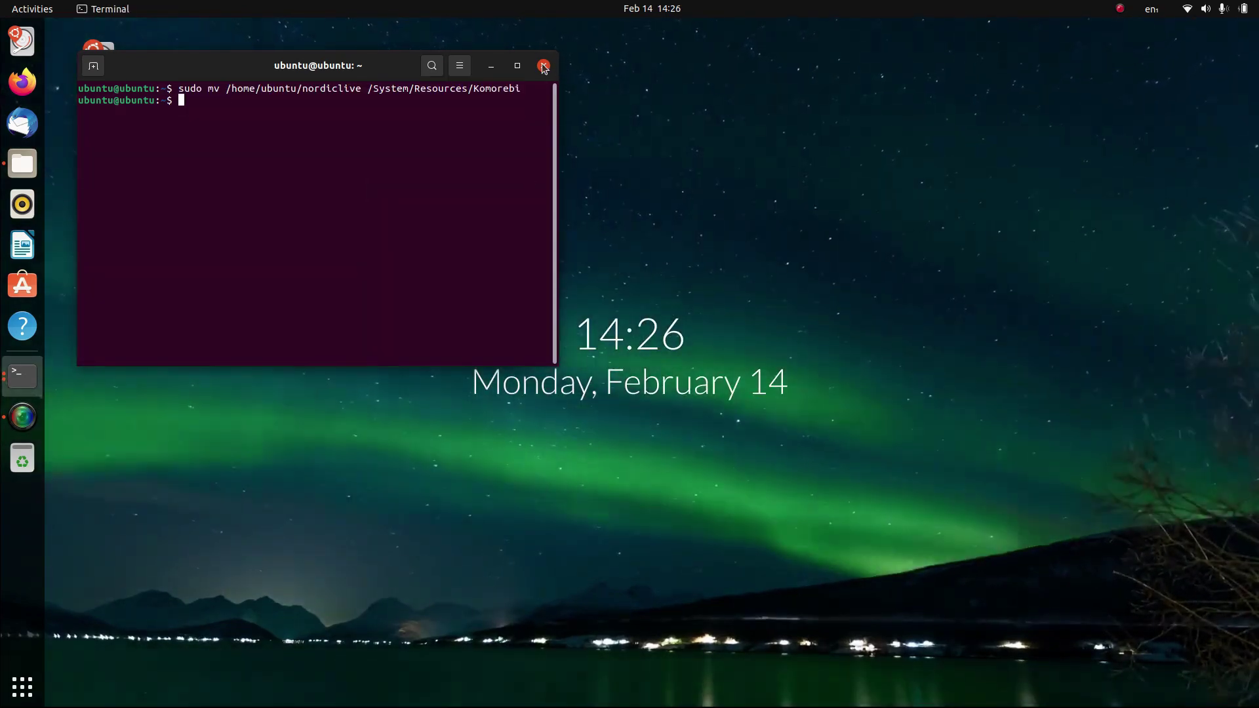
# Step: Minimize the terminal and set the newly created video wallpaper, the last one in Komorebi's wallpaper list, as the desktop background
pyautogui.click(491, 65)
pyautogui.rightClick(571, 146)
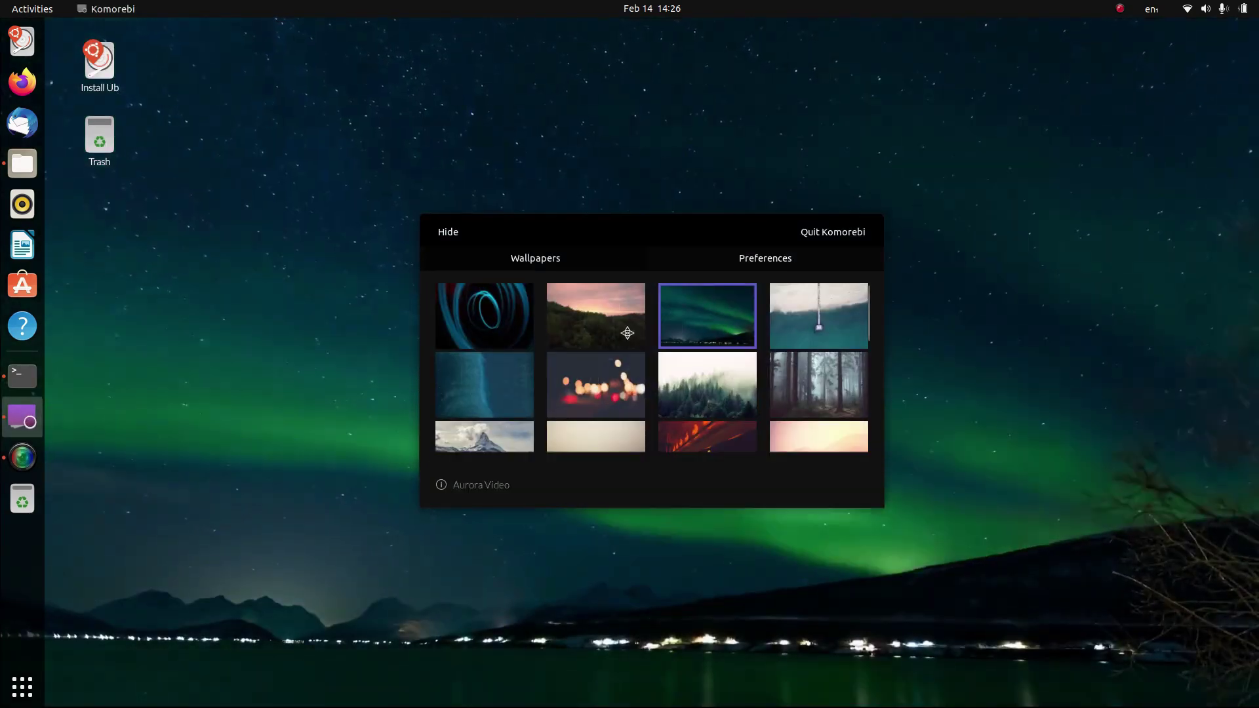
pyautogui.scroll(-5, 628, 337)
pyautogui.scroll(5, 628, 337)
pyautogui.scroll(-5, 628, 337)
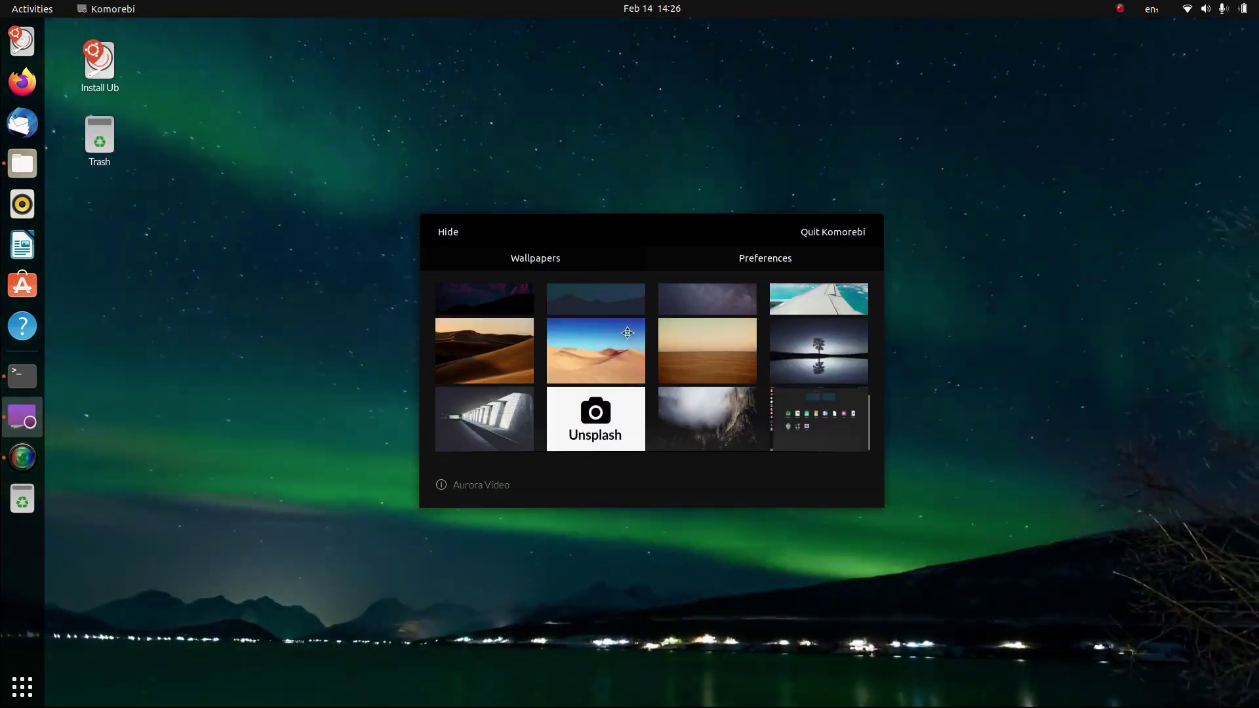
pyautogui.click(800, 423)
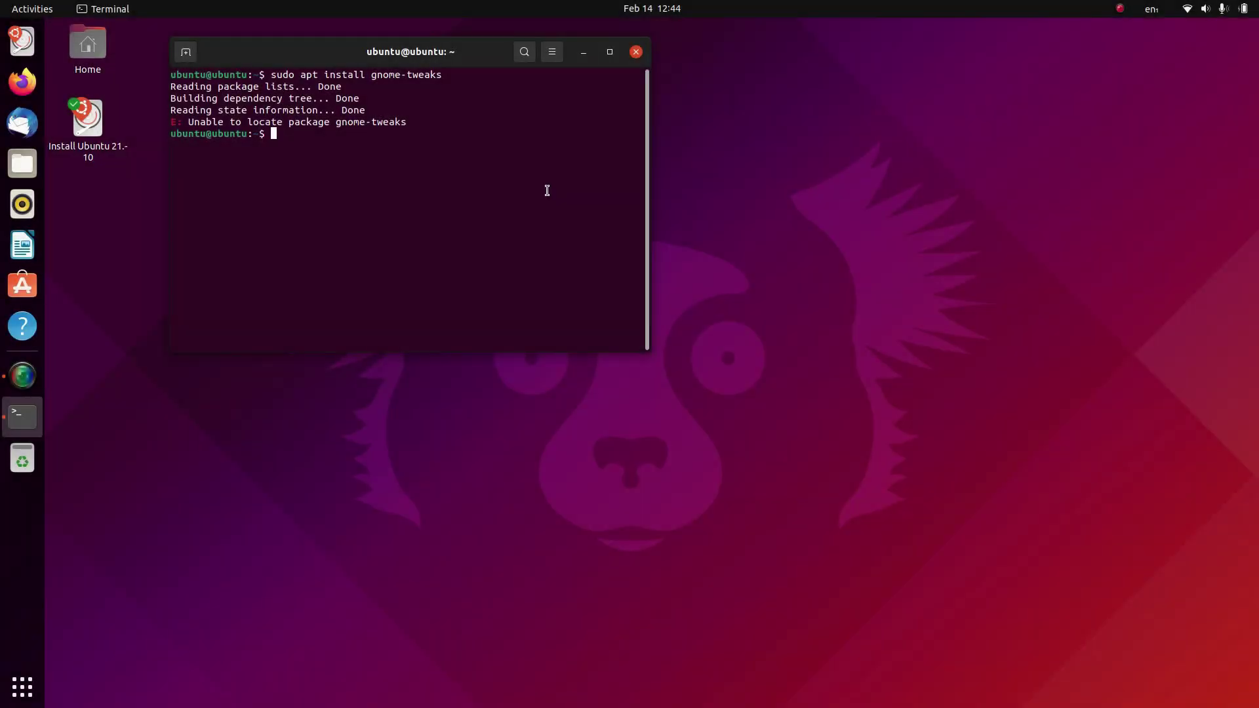
# Step: Enable the community-maintained (universe) repository in Software & Updates, reload the package information, and close the terminal
pyautogui.click(8, 702)
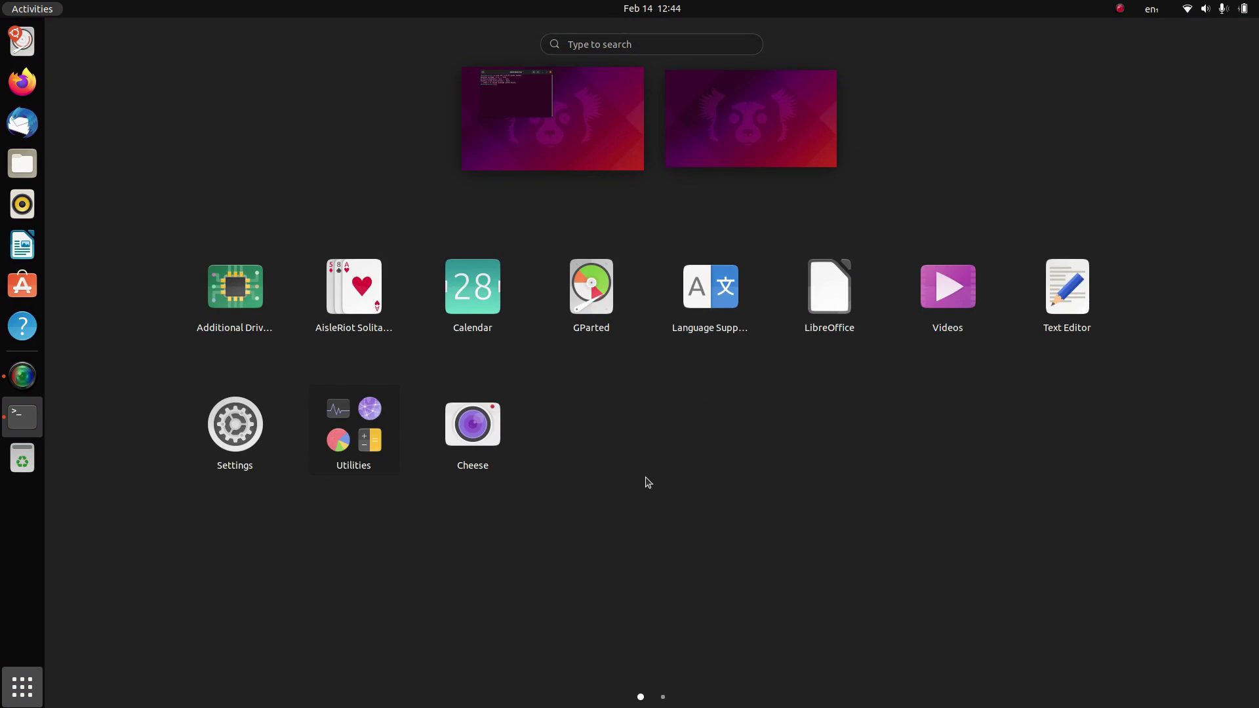
pyautogui.write('update')
pyautogui.press('super')
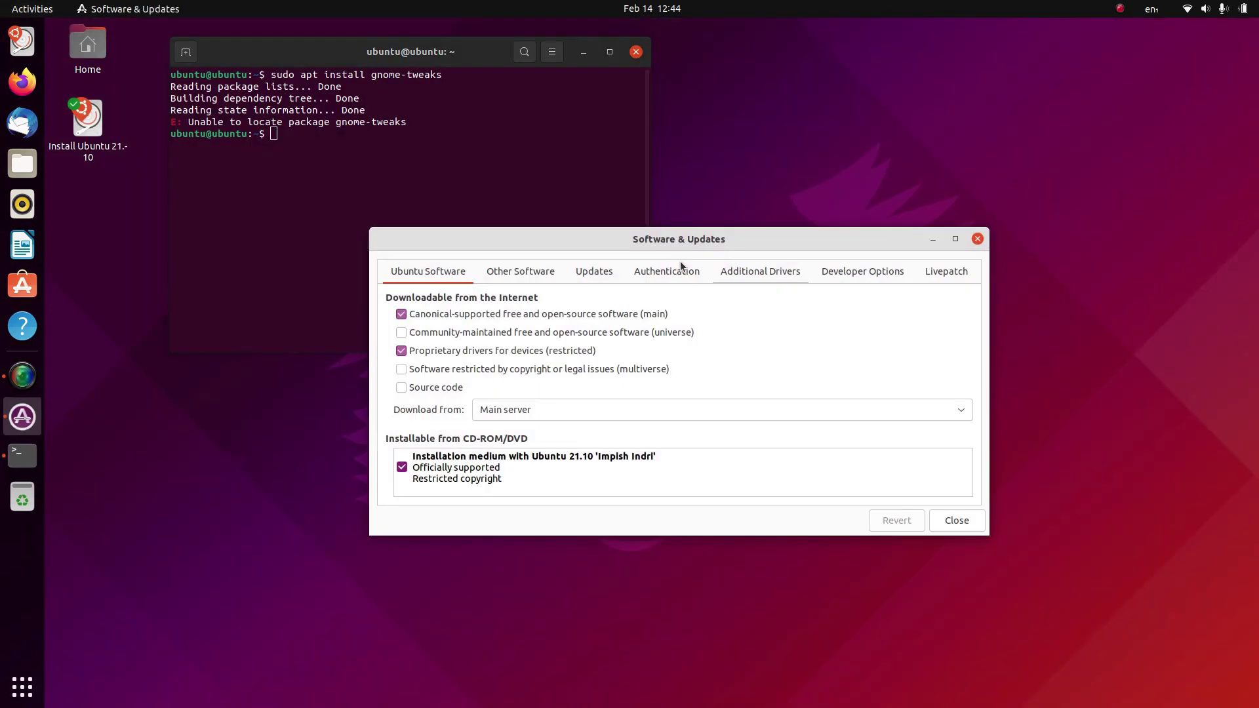
pyautogui.click(472, 330)
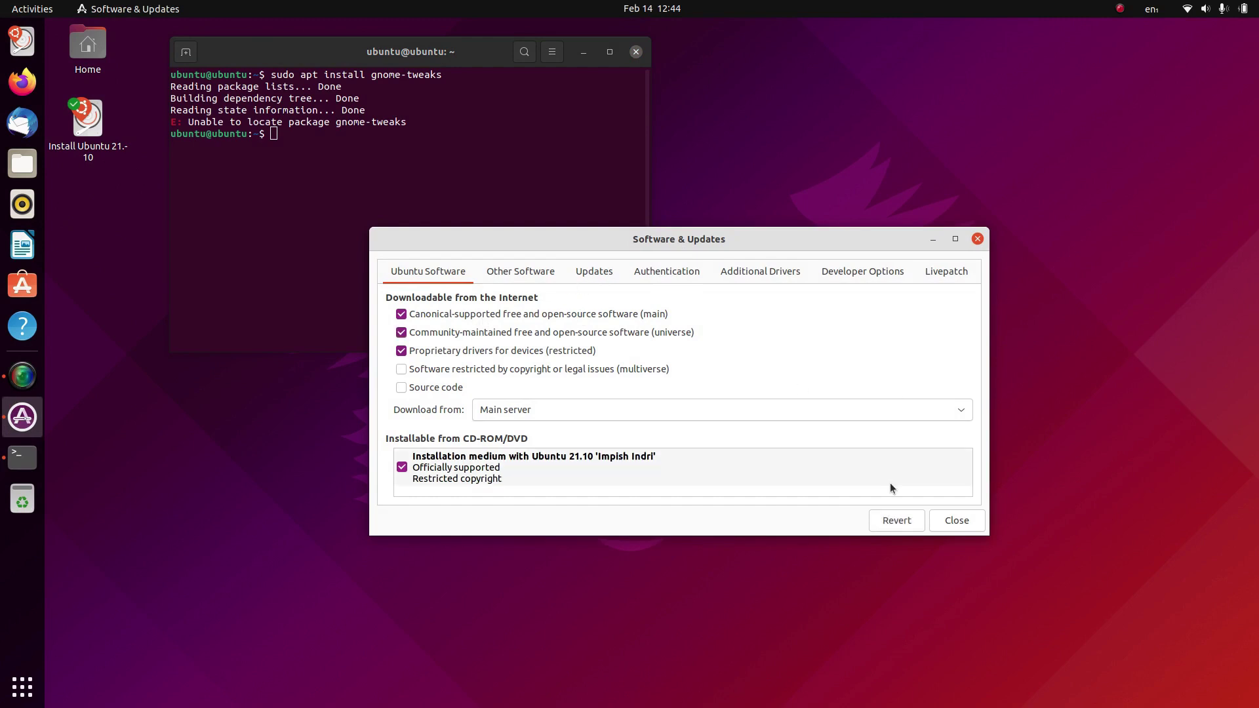
pyautogui.click(951, 520)
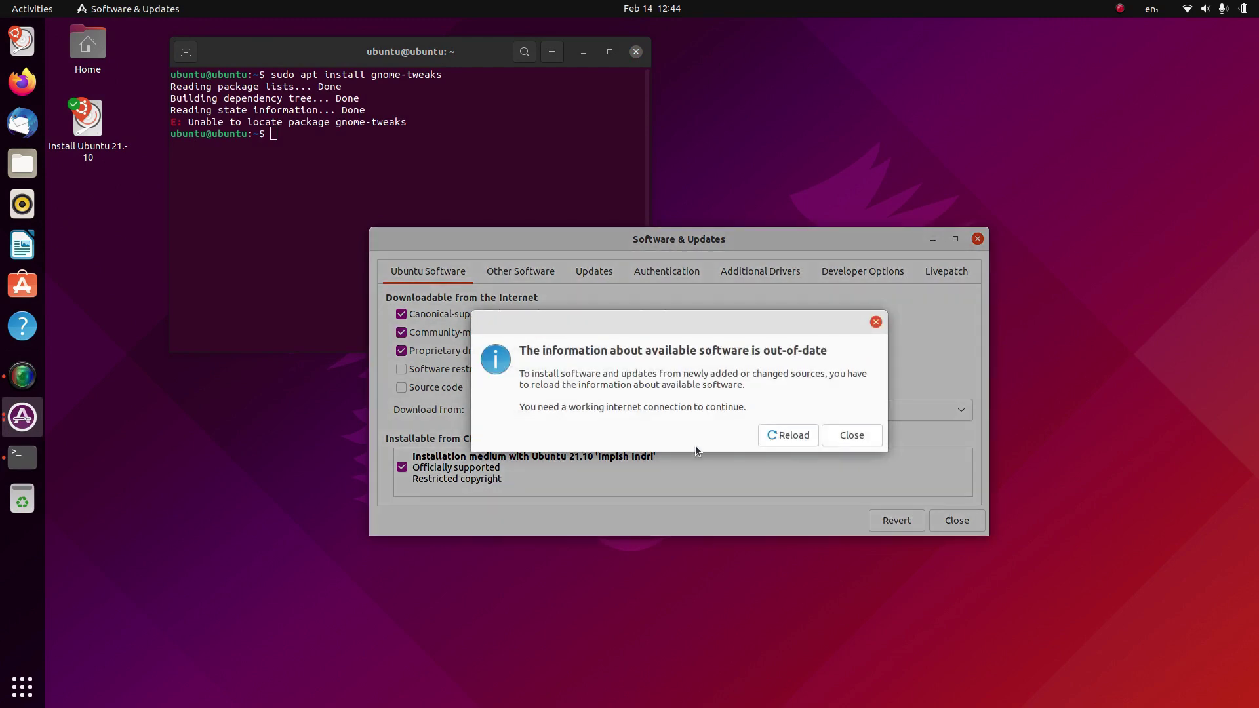
pyautogui.click(764, 432)
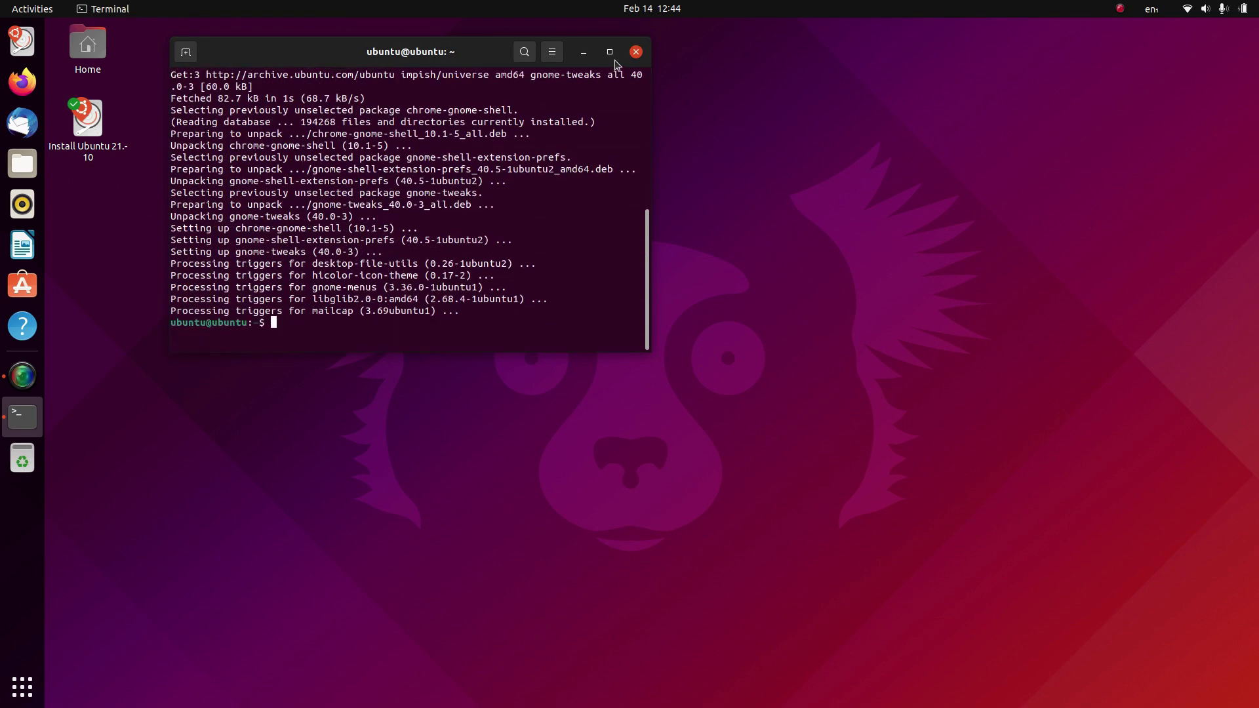
pyautogui.click(635, 52)
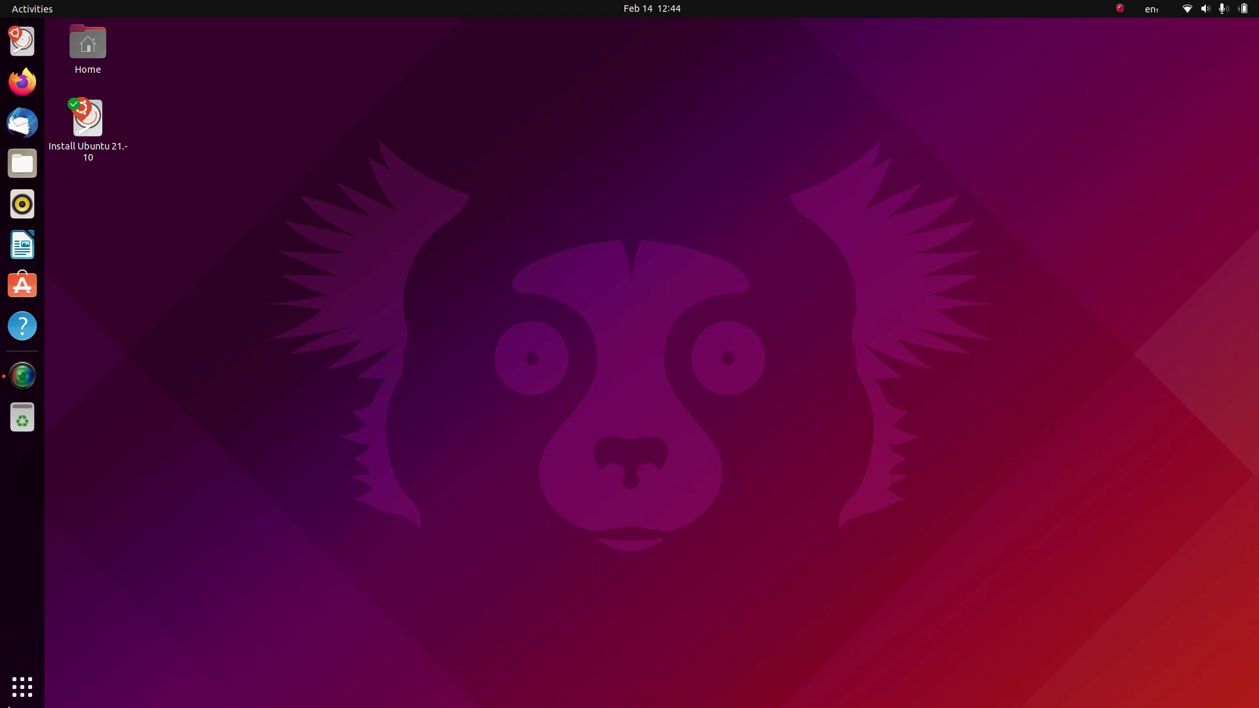
# Step: Launch Tweaks from the applications search, dismiss the extensions notice, view the Appearance settings, and close it
pyautogui.click(21, 687)
pyautogui.write('gno')
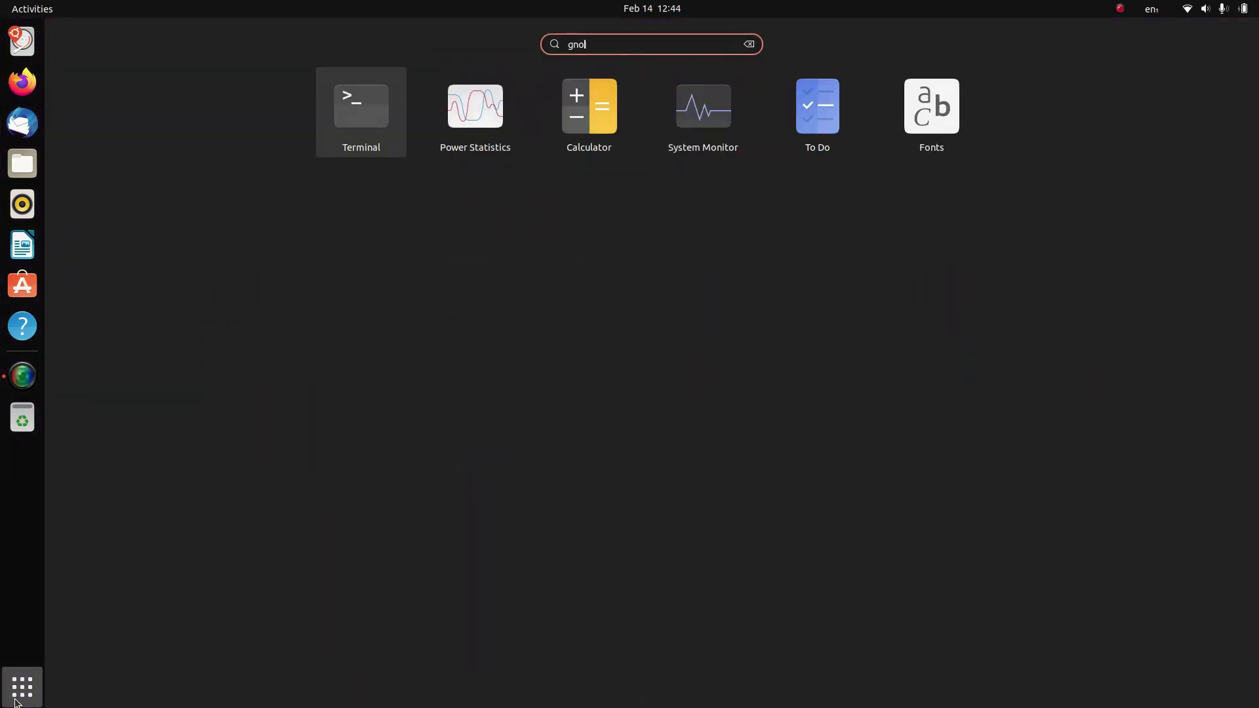
pyautogui.press('BackSpace')
pyautogui.press('BackSpace')
pyautogui.press('BackSpace')
pyautogui.write('twel')
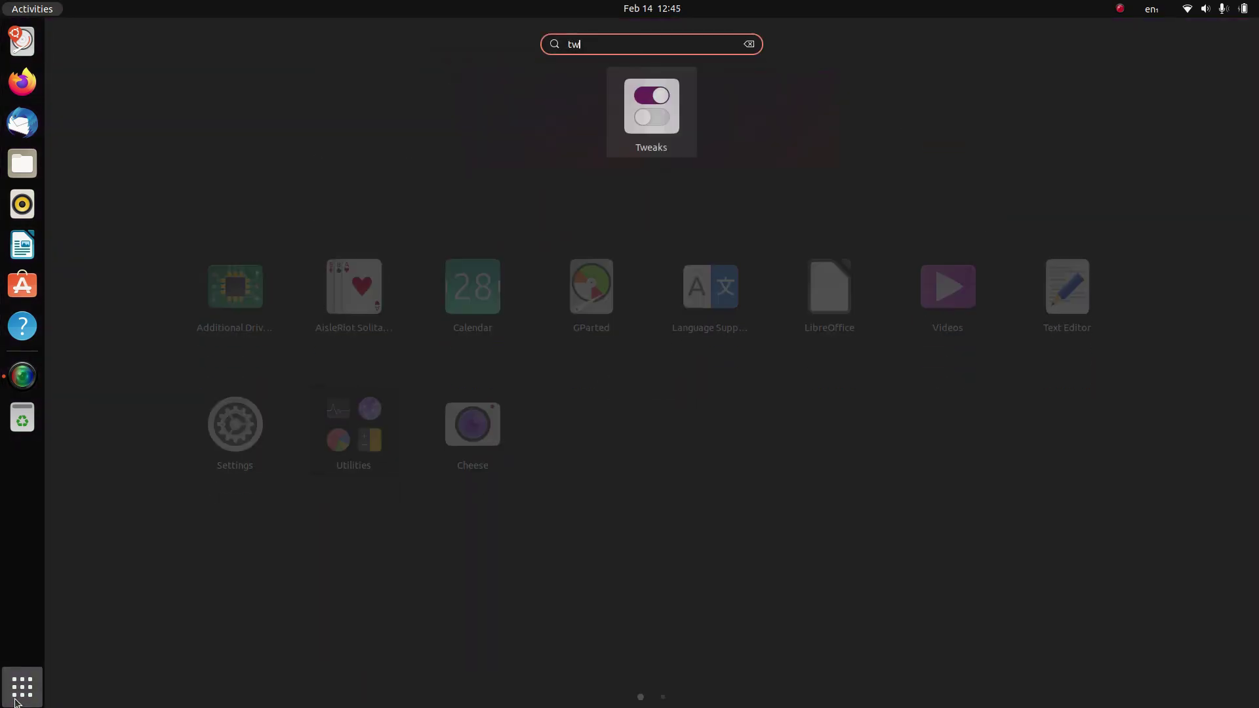
pyautogui.press('Return')
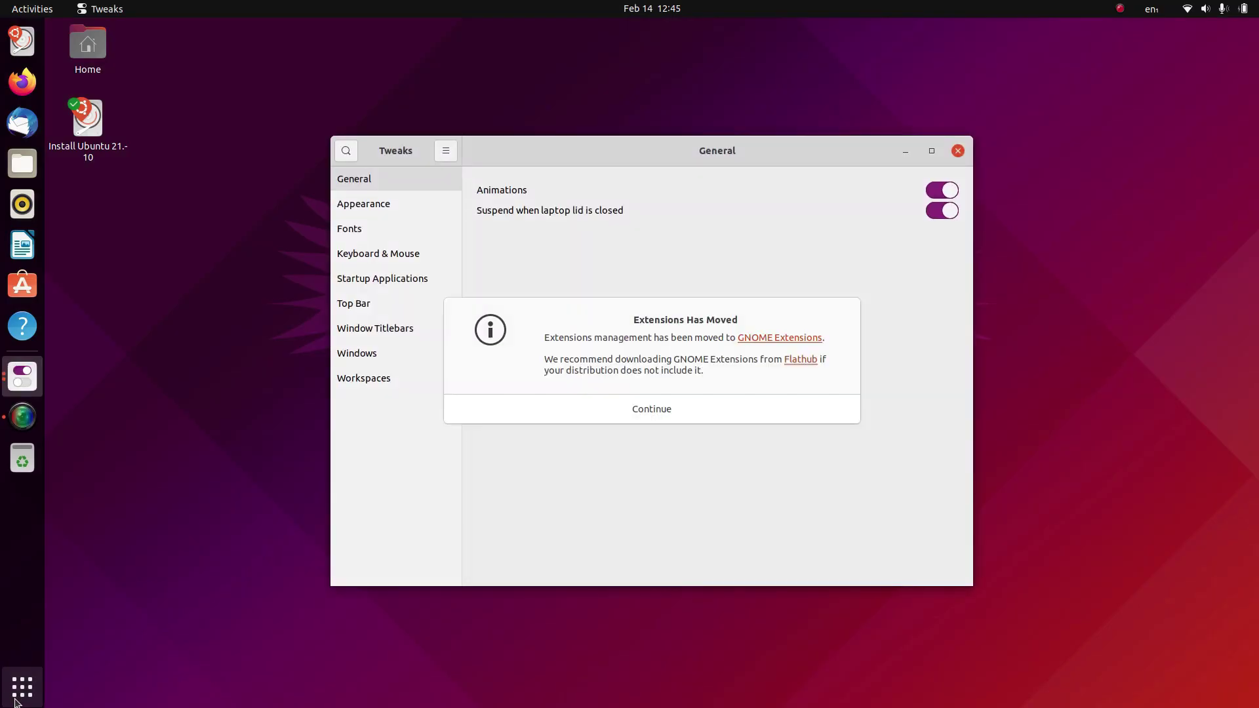
pyautogui.click(603, 409)
pyautogui.click(387, 204)
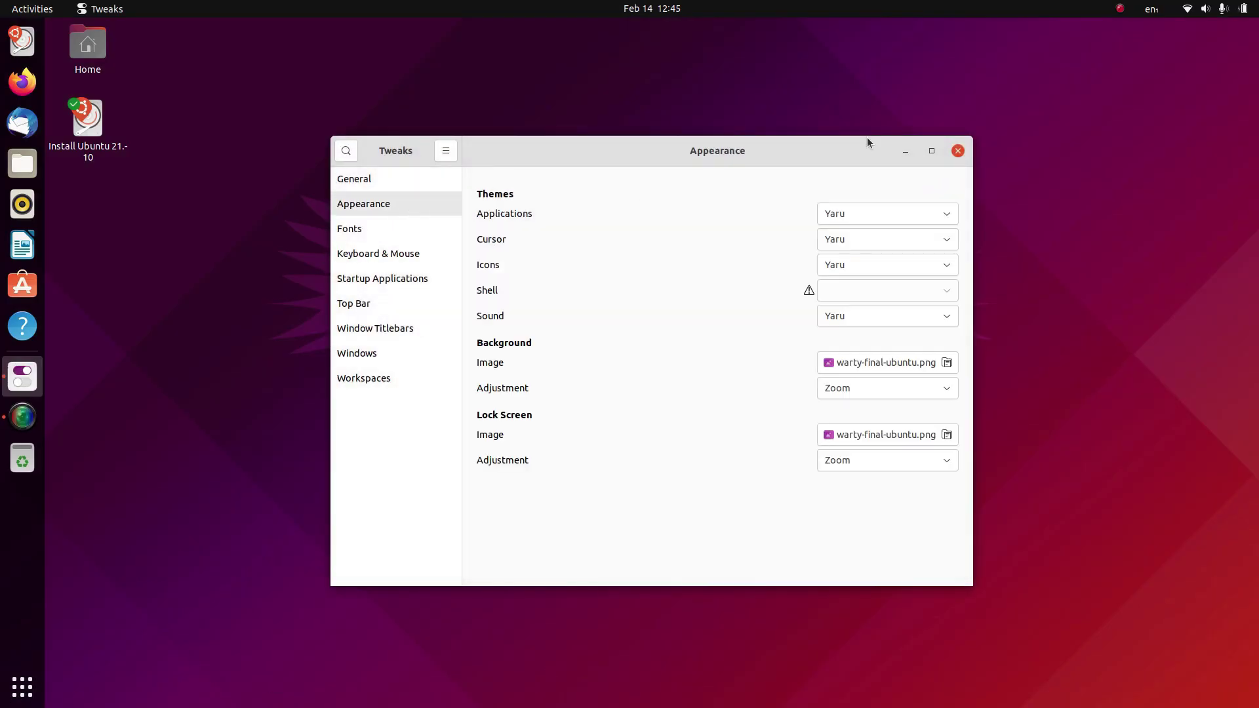
pyautogui.click(959, 152)
# Step: Launch Firefox and download the 64 bit .deb package of Google Chrome for Debian/Ubuntu
pyautogui.click(20, 687)
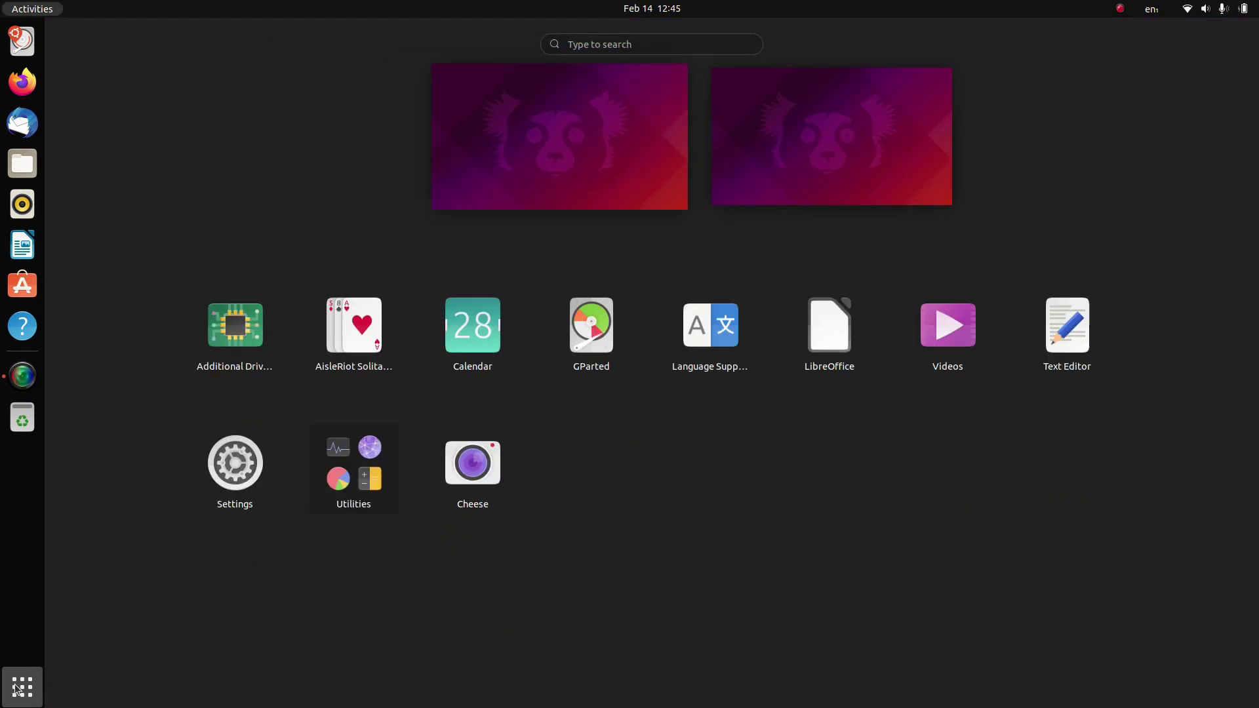
pyautogui.write('fire')
pyautogui.press('Return')
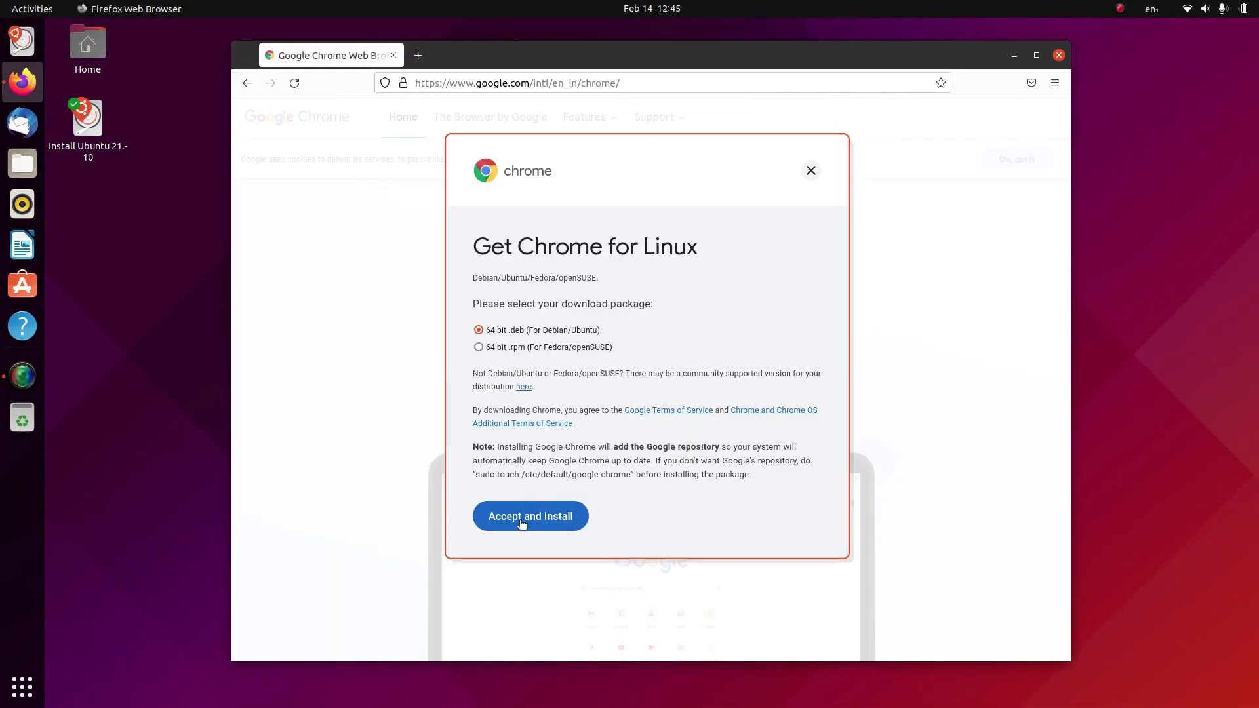
pyautogui.click(522, 522)
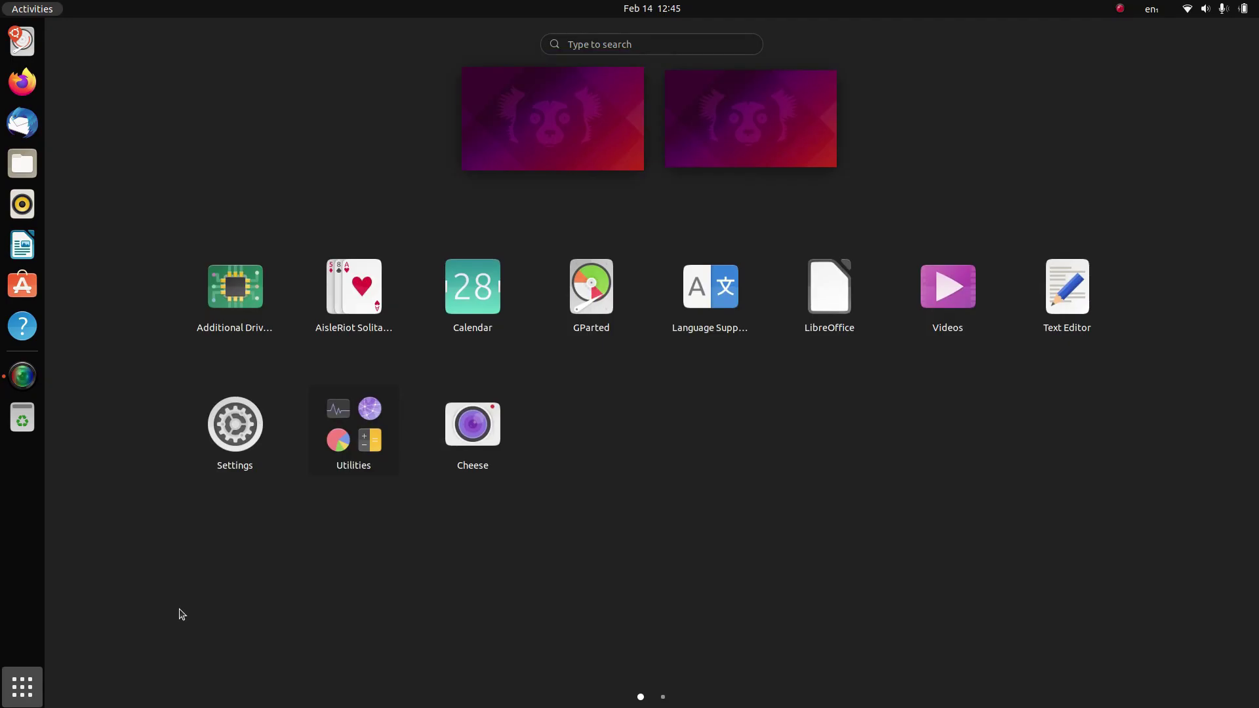
# Step: Install "google-chrome-stable_current_amd64.deb" from the Downloads folder in a new terminal using sudo dpkg -i
pyautogui.hotkey('ctrl', 'alt', 't')
pyautogui.write('cd Downloads')
pyautogui.press('Return')
pyautogui.write('ls')
pyautogui.press('Return')
pyautogui.write('sudo dpkg -i ./google-chrome-stable_current_amd64.deb')
pyautogui.press('Return')
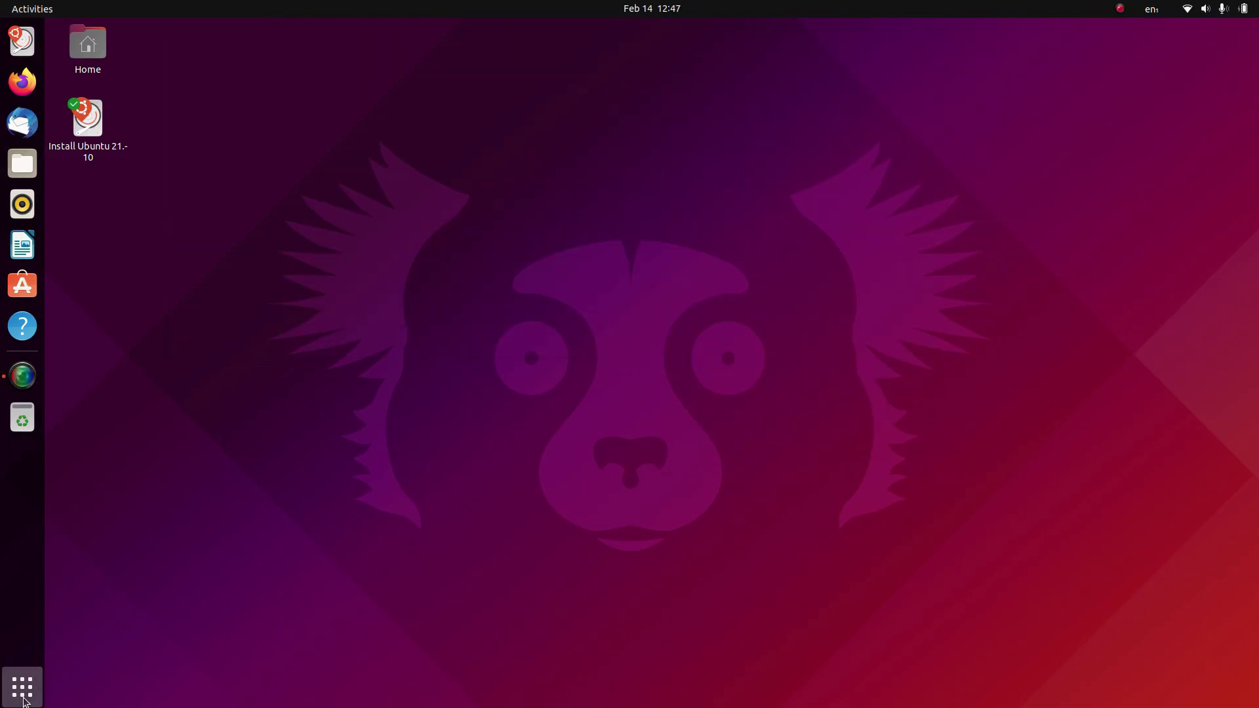
# Step: Search the applications for "twe", open Tweaks at its General settings, and close it again
pyautogui.click(22, 689)
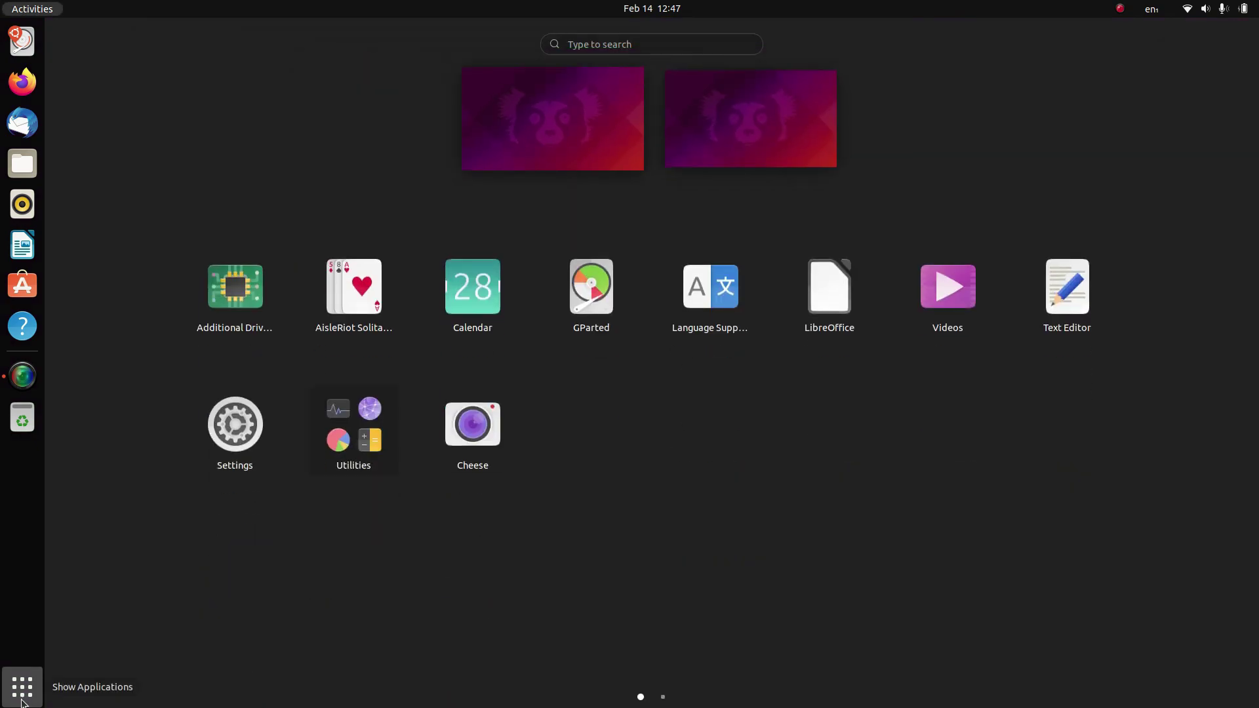
pyautogui.write('twe')
pyautogui.press('Return')
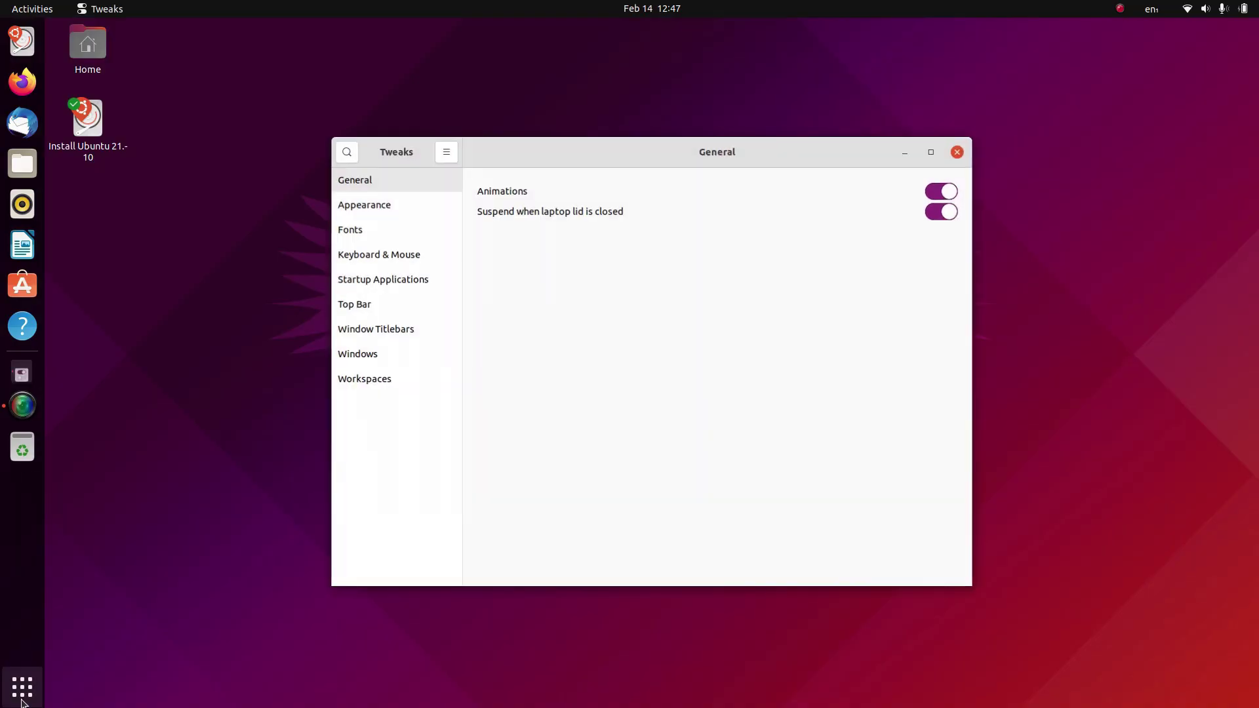
pyautogui.click(958, 152)
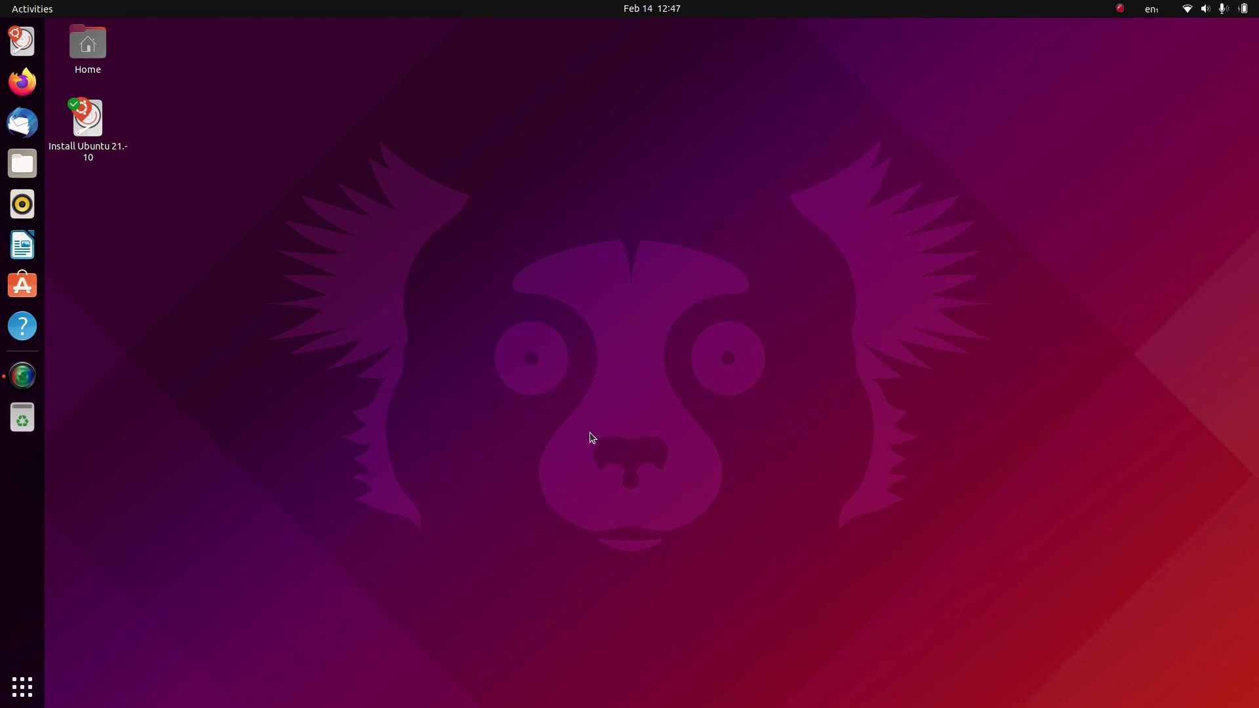
# Step: Launch Google Chrome, continue with a blank password for the new keyring, and accept the welcome dialog
pyautogui.click(22, 687)
pyautogui.write('chrome')
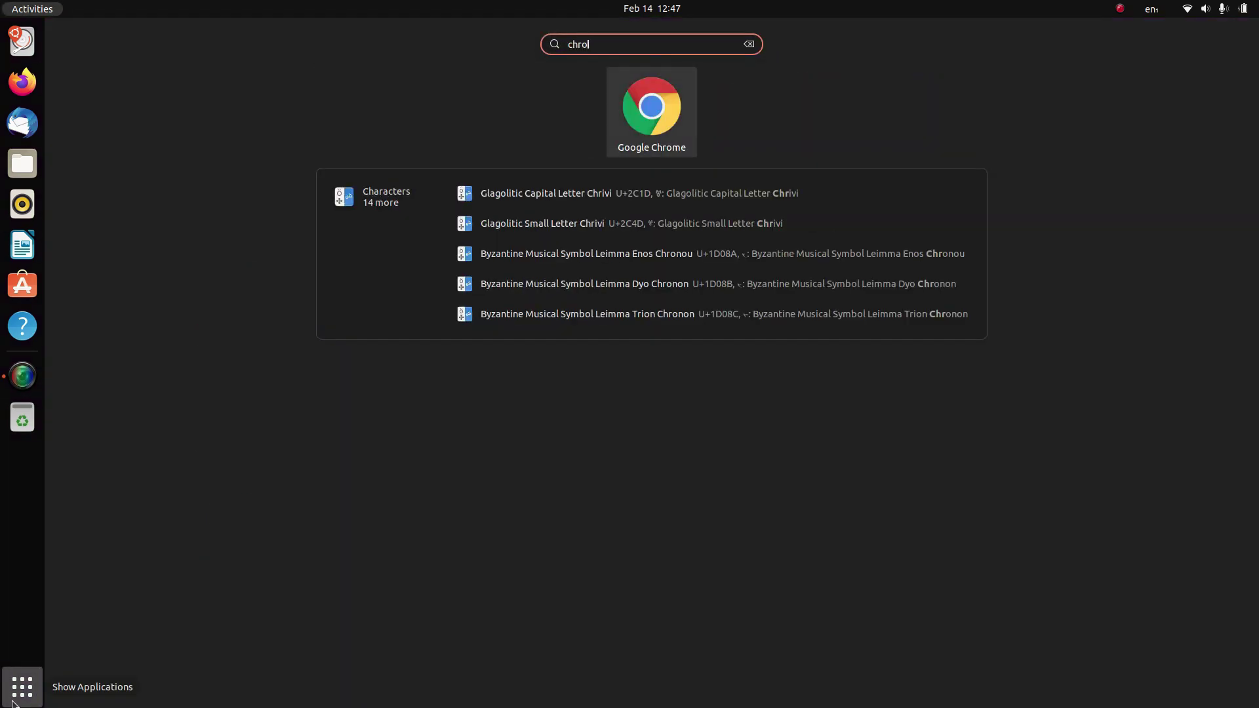
pyautogui.press('Return')
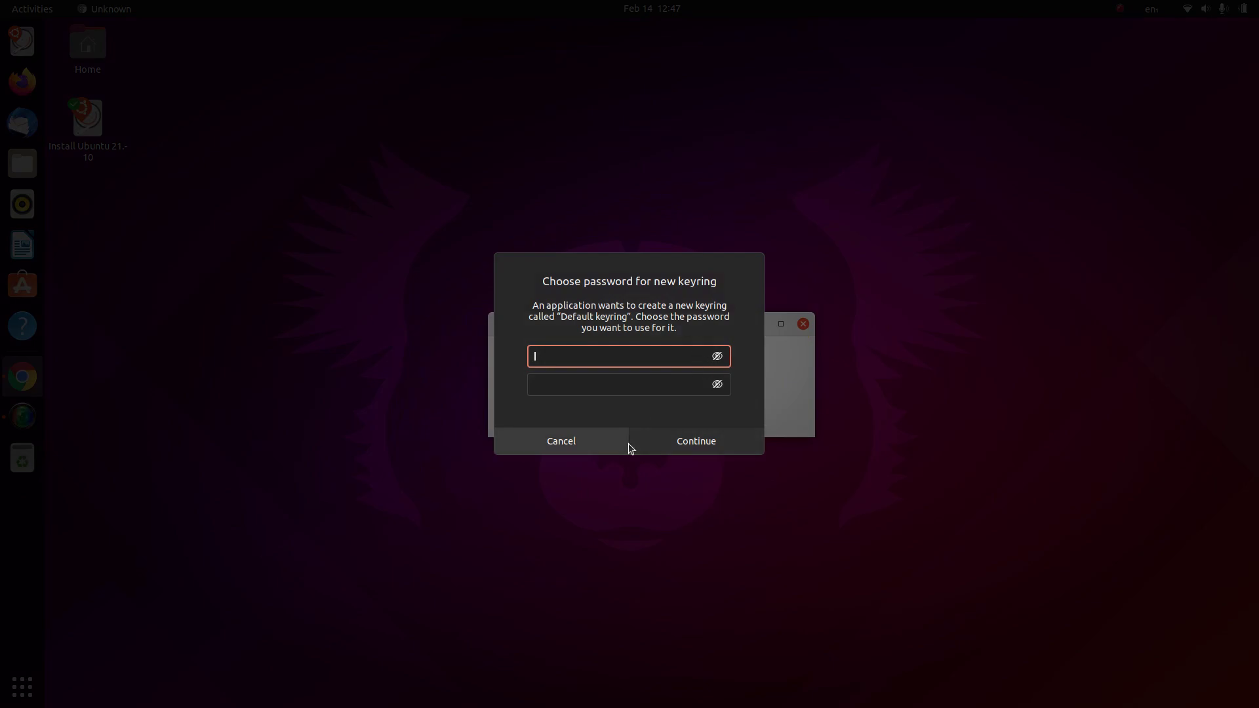
pyautogui.click(648, 442)
pyautogui.click(672, 413)
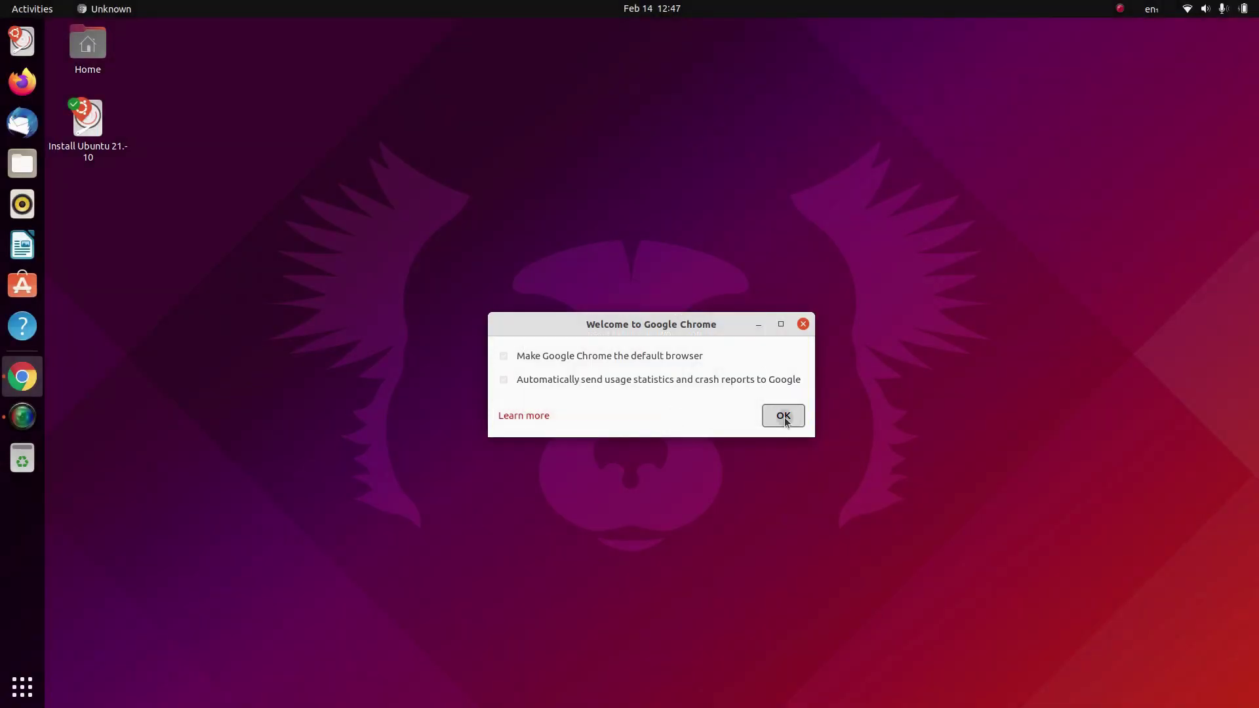
pyautogui.click(784, 416)
# Step: Maximize the browser, search for "gnome shell extensions", and open the GNOME Shell Extensions website
pyautogui.doubleClick(356, 42)
pyautogui.click(356, 47)
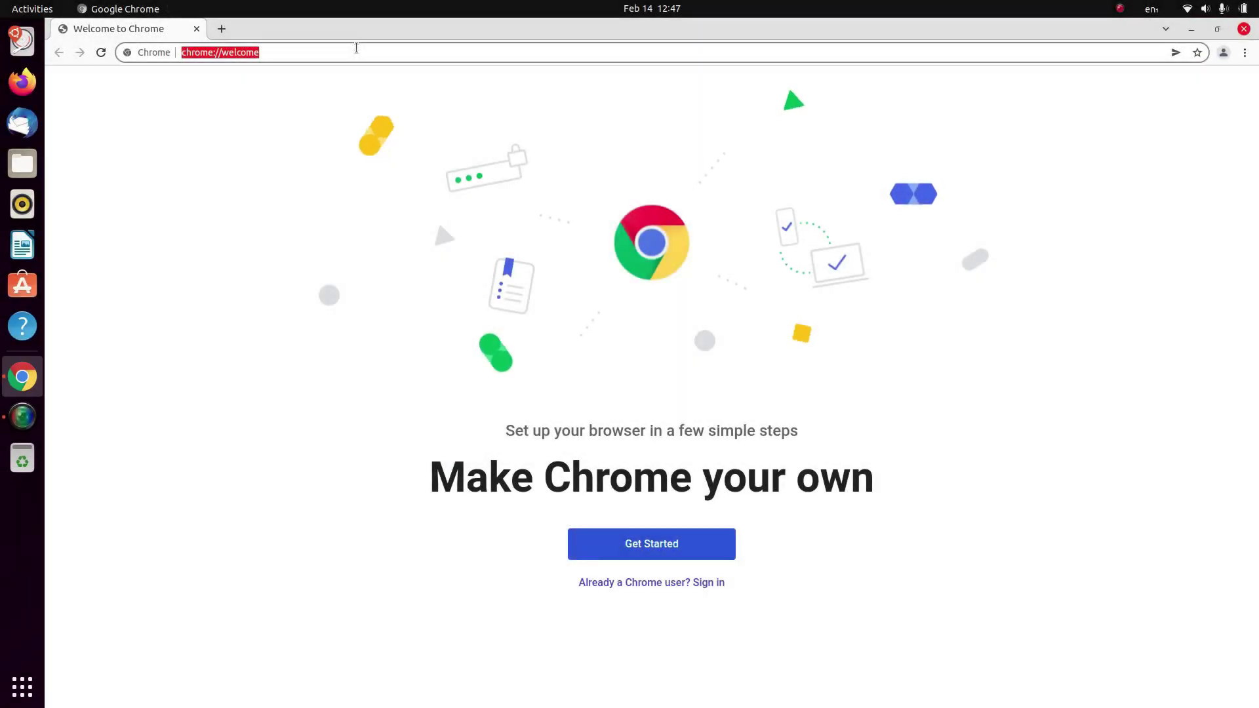
pyautogui.write('gnome shell extensi')
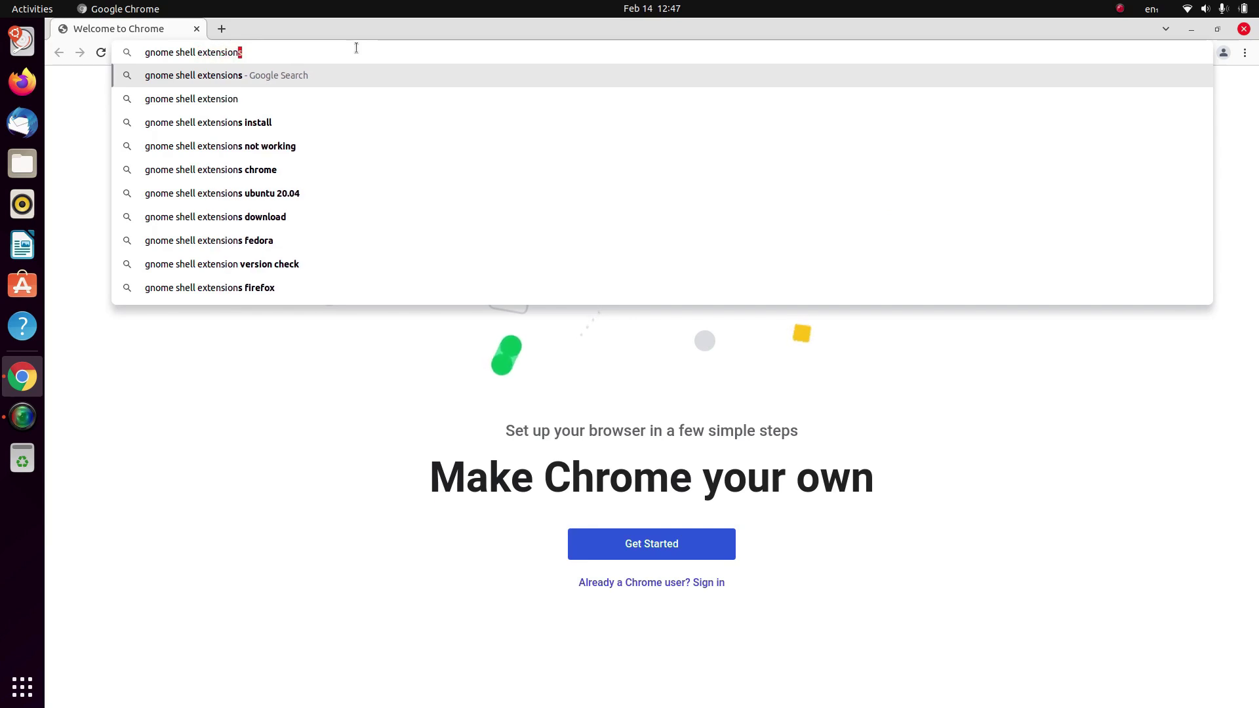
pyautogui.write('on')
pyautogui.press('Return')
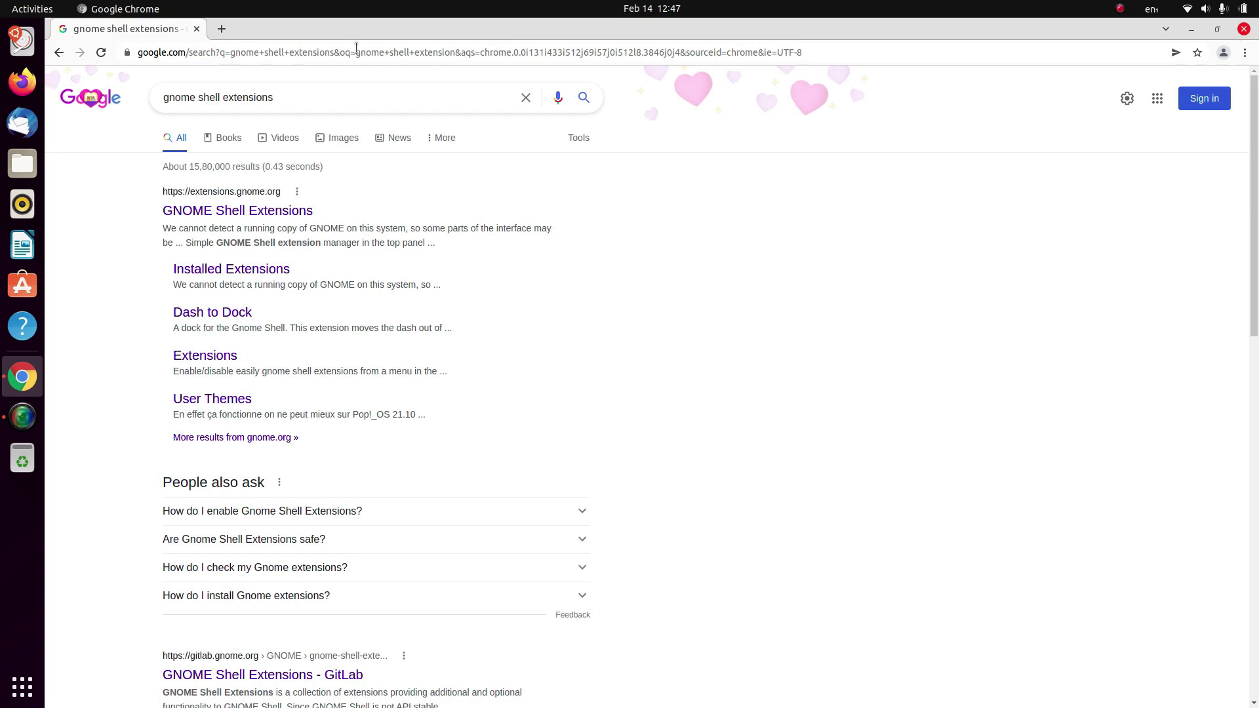
pyautogui.click(193, 212)
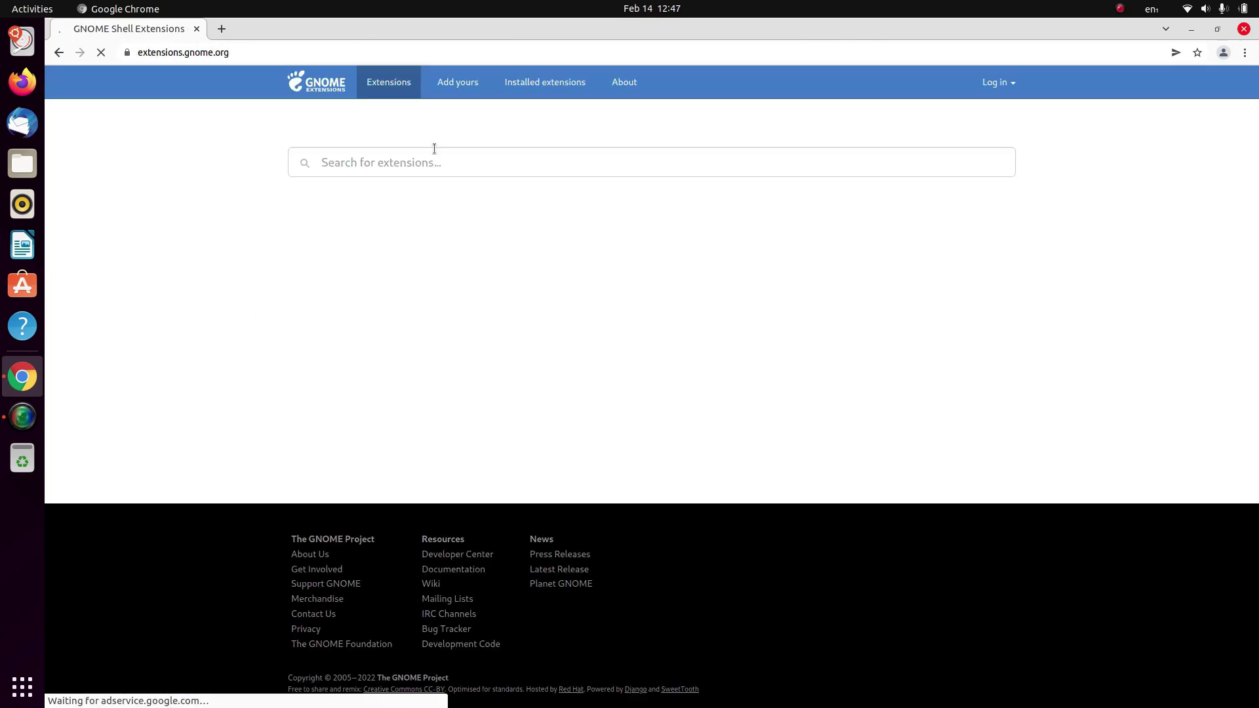
# Step: Add the GNOME Shell integration extension from the Chrome Web Store to the browser and dismiss its notice
pyautogui.click(424, 181)
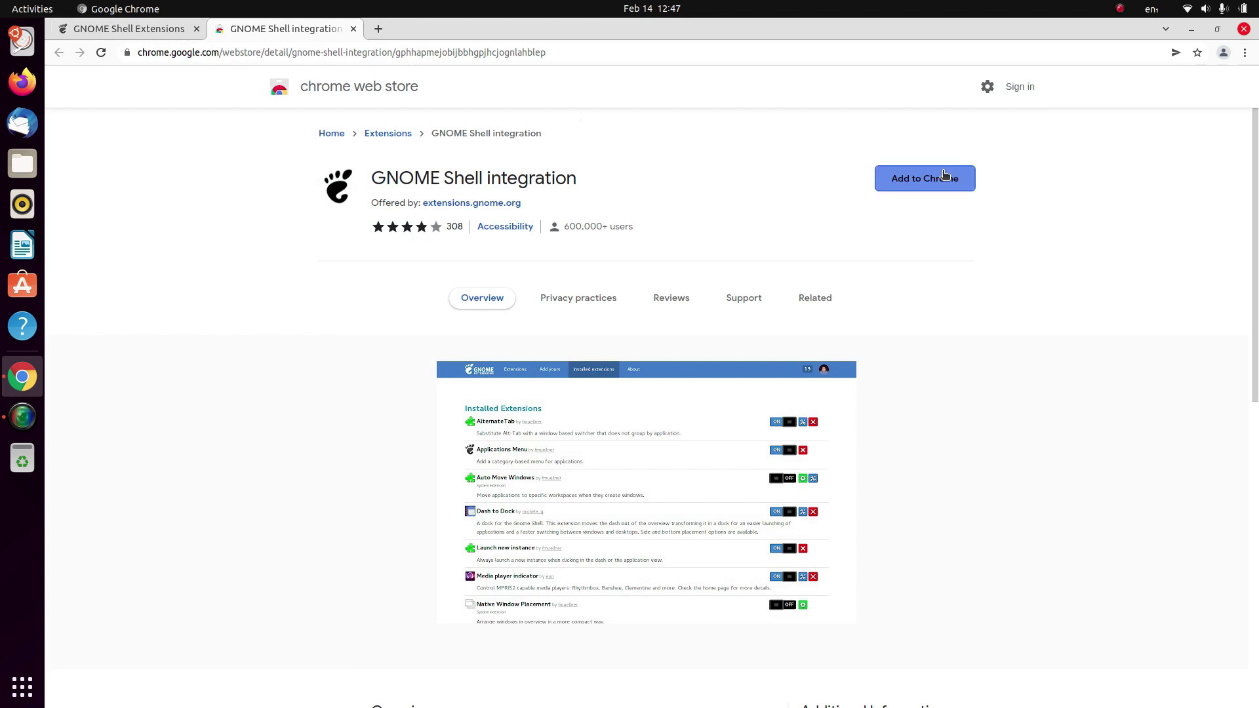
pyautogui.click(946, 175)
pyautogui.click(750, 210)
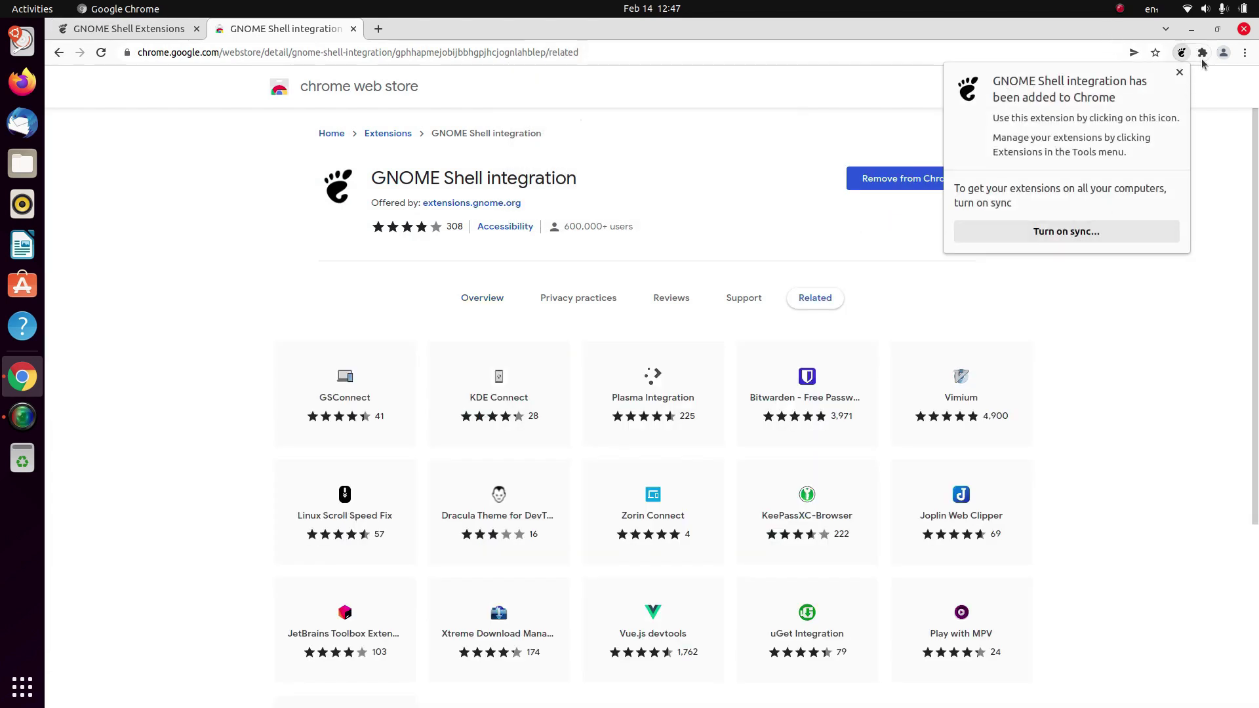
pyautogui.click(1180, 74)
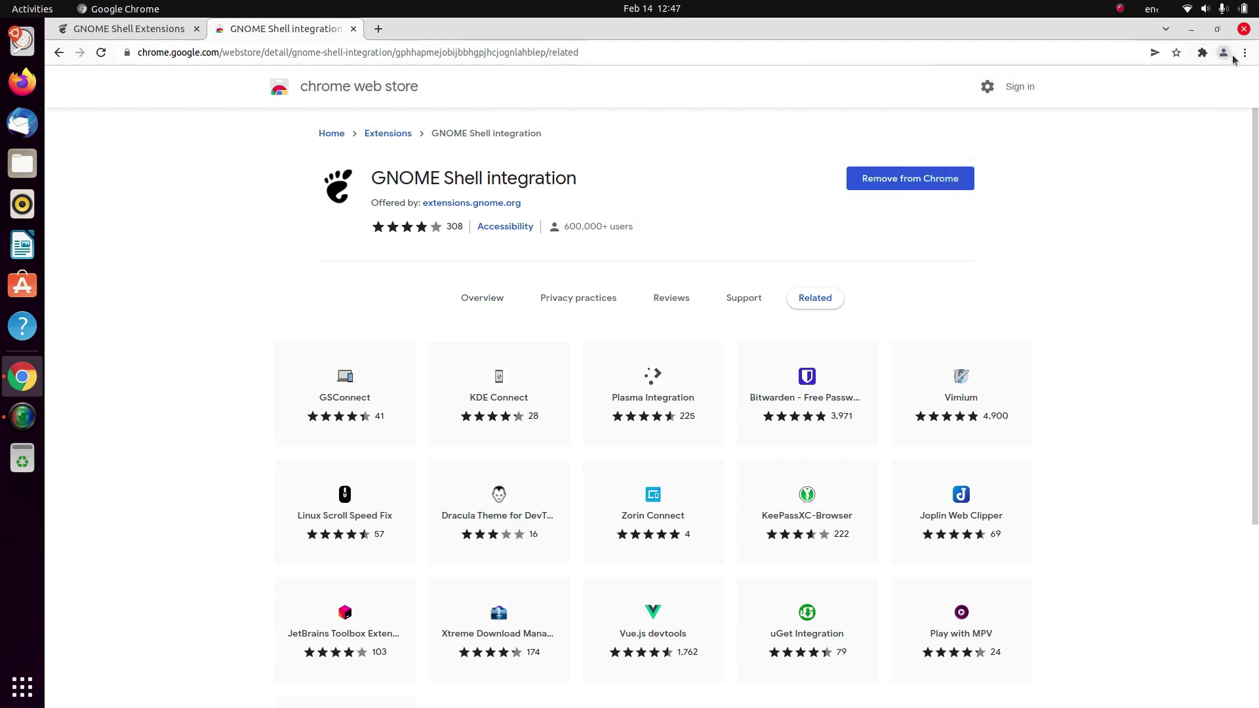
pyautogui.click(1244, 53)
pyautogui.click(1008, 170)
# Step: Return to the GNOME Extensions site, switch on the User Themes extension, and confirm its installation
pyautogui.click(114, 36)
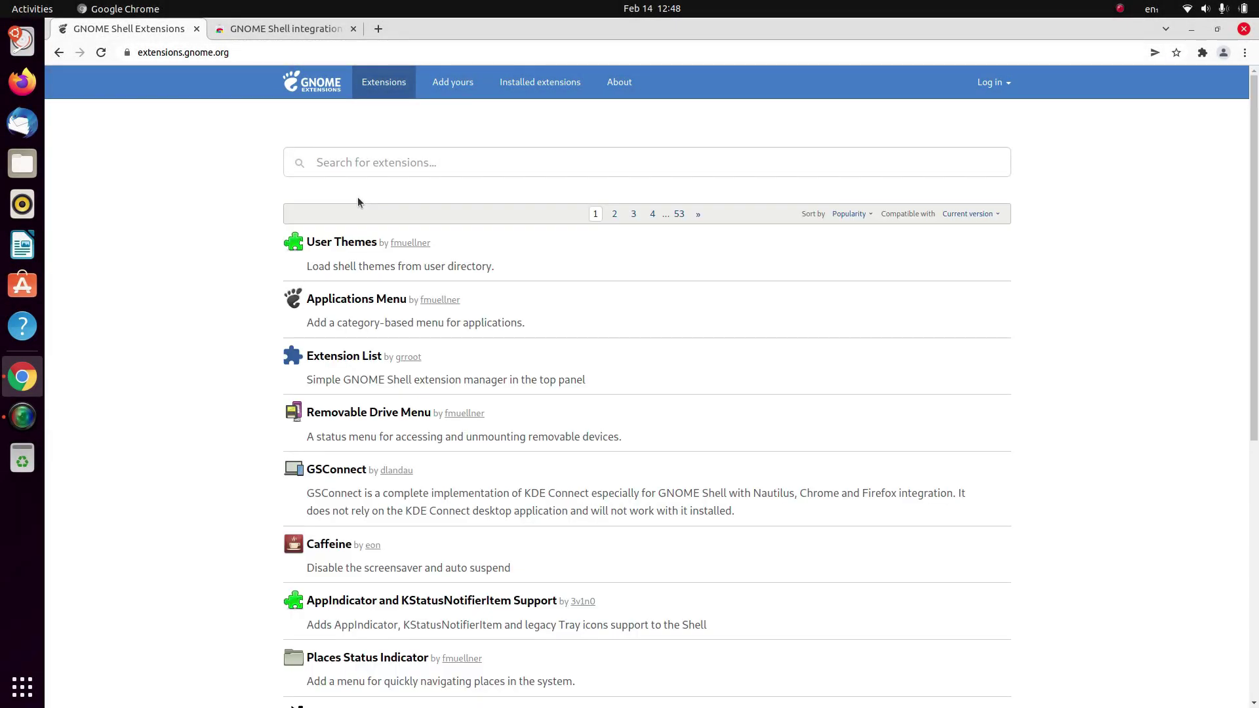
pyautogui.click(341, 243)
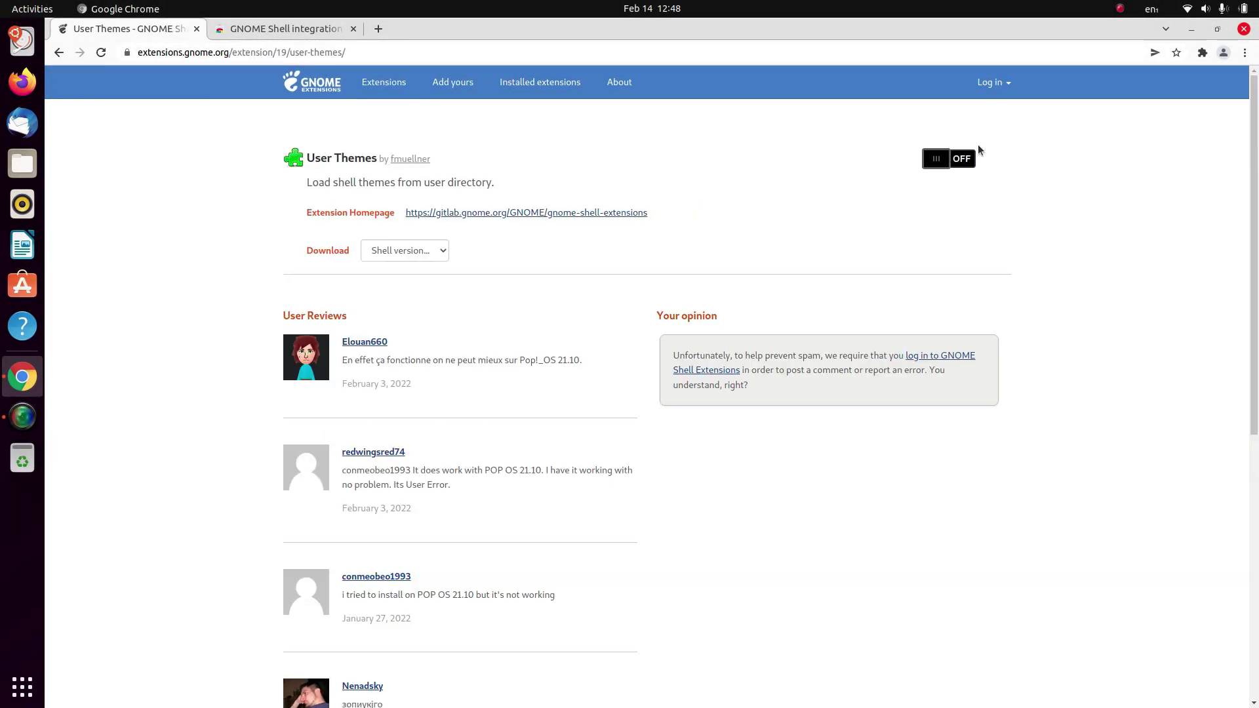
pyautogui.click(968, 158)
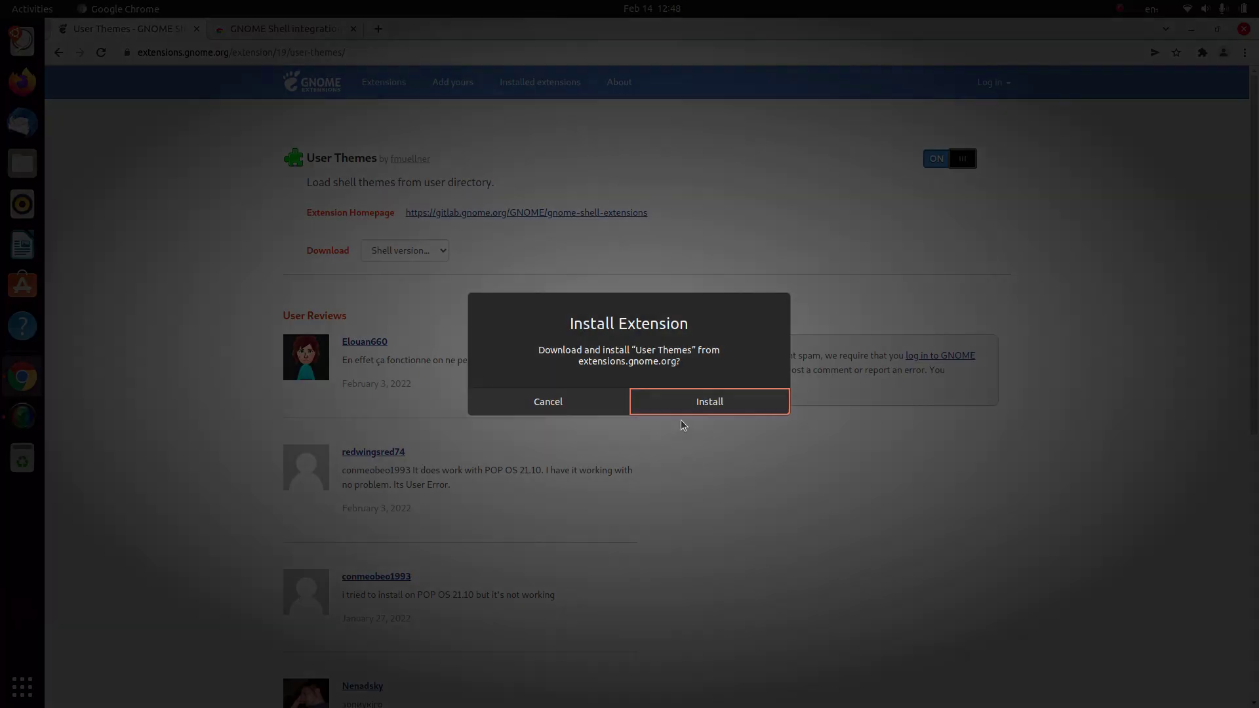
pyautogui.click(685, 404)
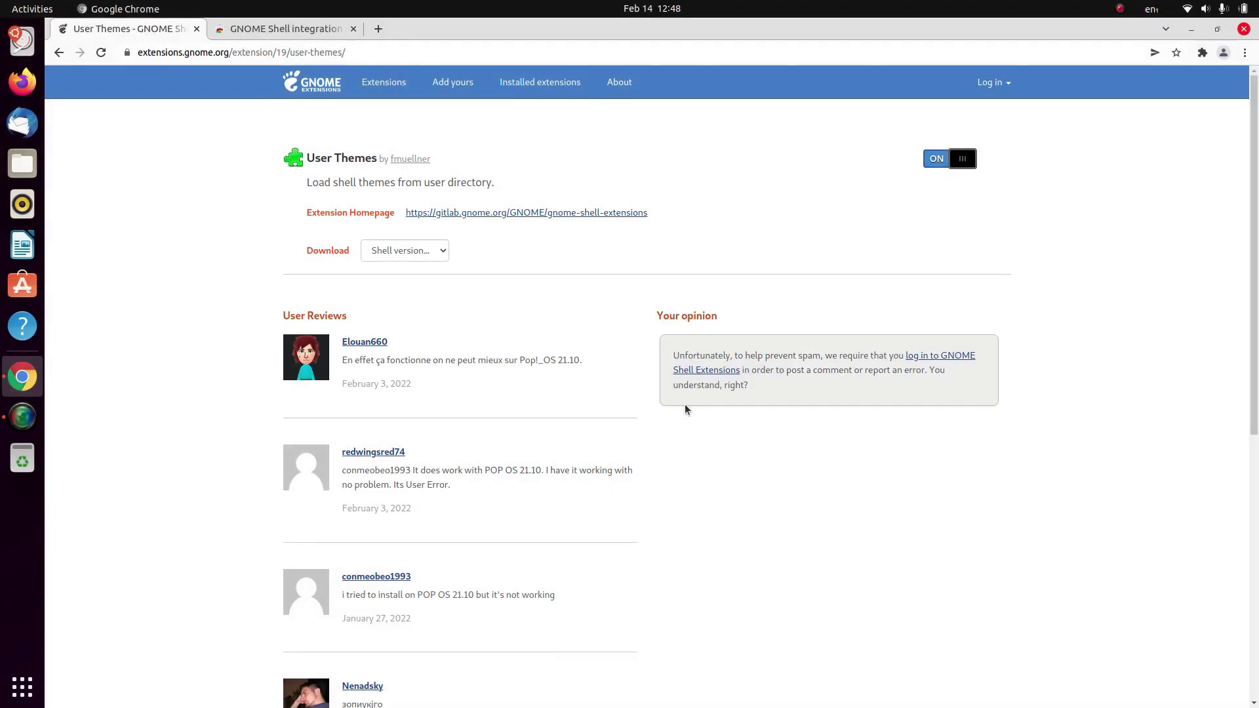
pyautogui.moveTo(1033, 167); pyautogui.dragTo(1015, 240)
pyautogui.click(1088, 233)
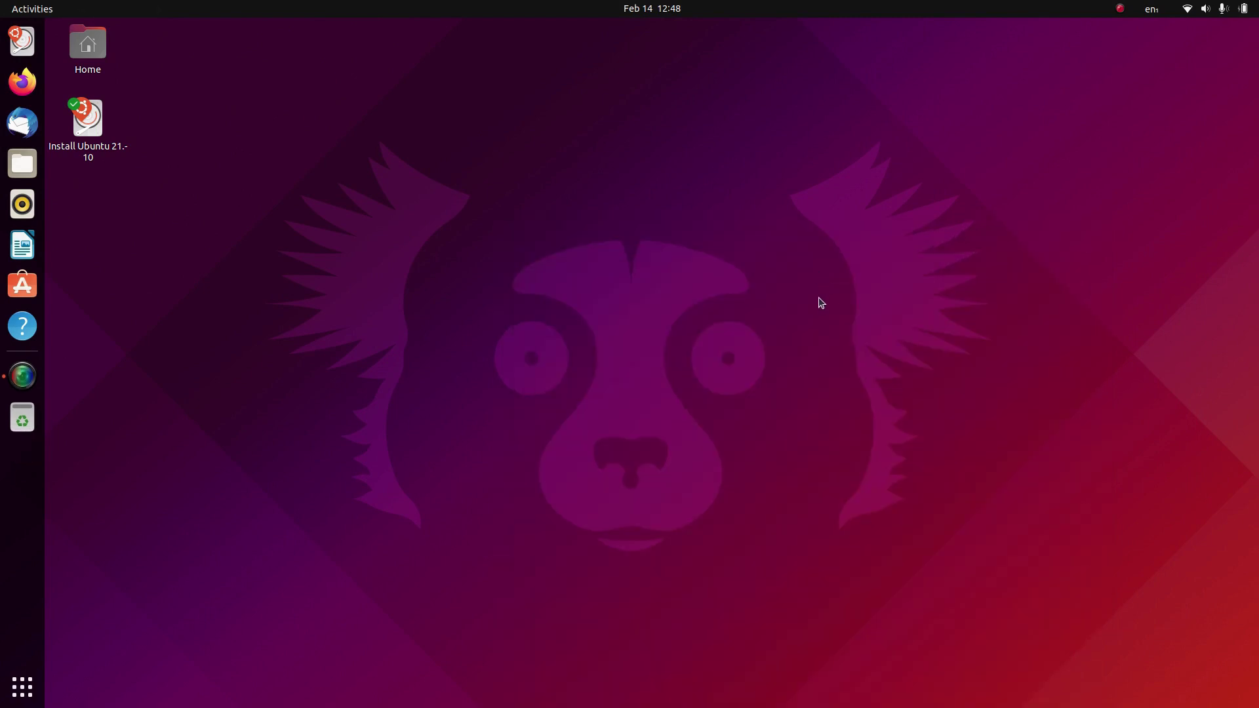
# Step: Launch Google Chrome and maximize its window
pyautogui.click(9, 684)
pyautogui.write('chrom')
pyautogui.press('Return')
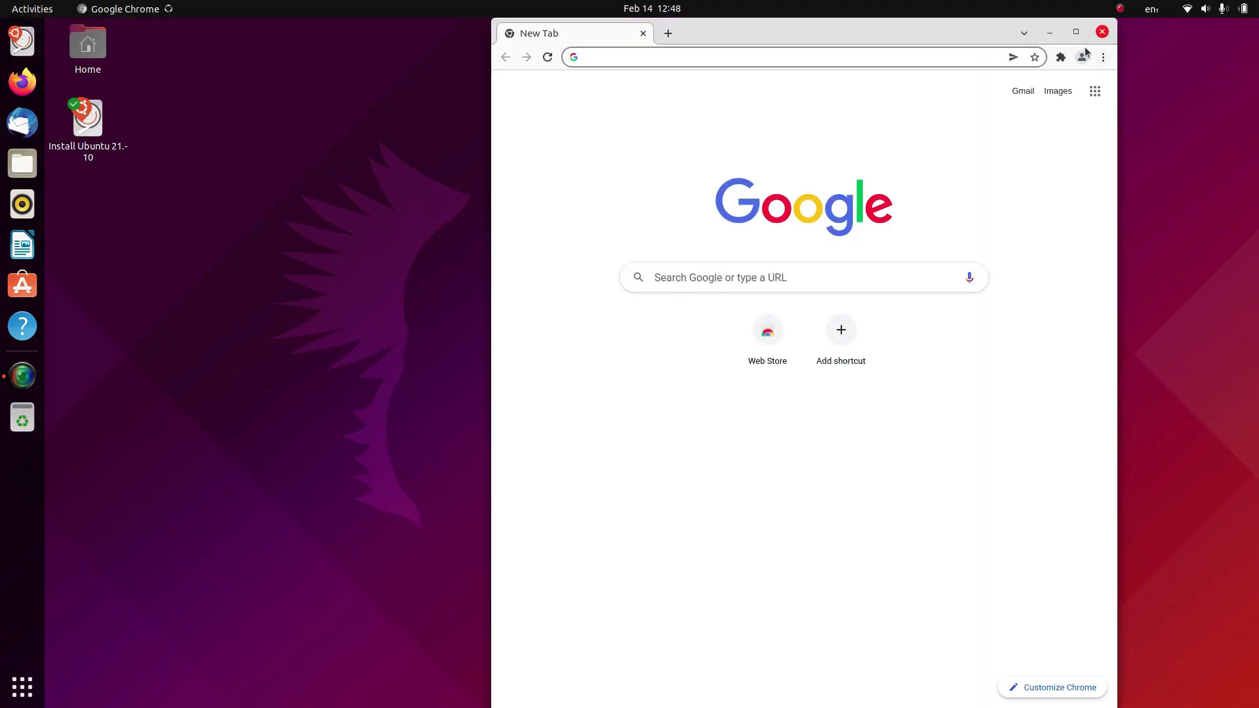
pyautogui.doubleClick(1075, 33)
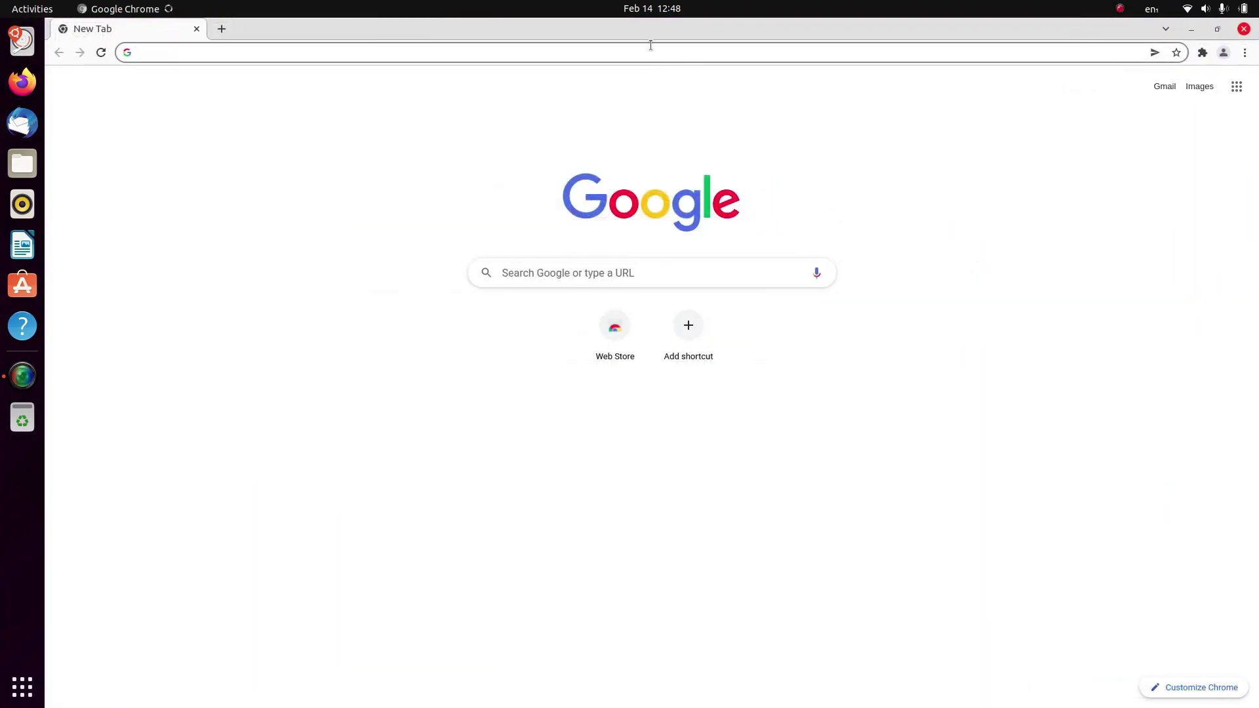
# Step: Search the web for "gtk themes" and open the gnome-look.org result
pyautogui.click(650, 45)
pyautogui.write('gtk themes')
pyautogui.press('Return')
pyautogui.click(339, 208)
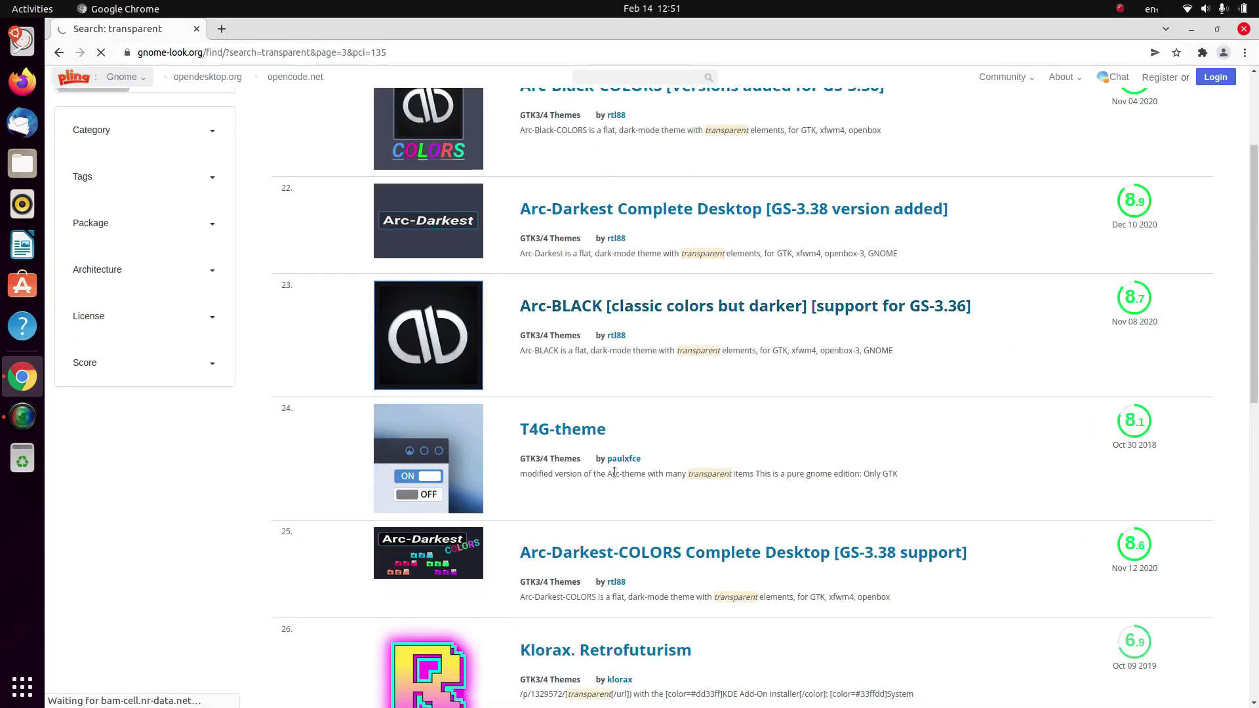
# Step: Open the T4G-theme page from the "transparent" search results and download T4G.tar.xz
pyautogui.click(407, 443)
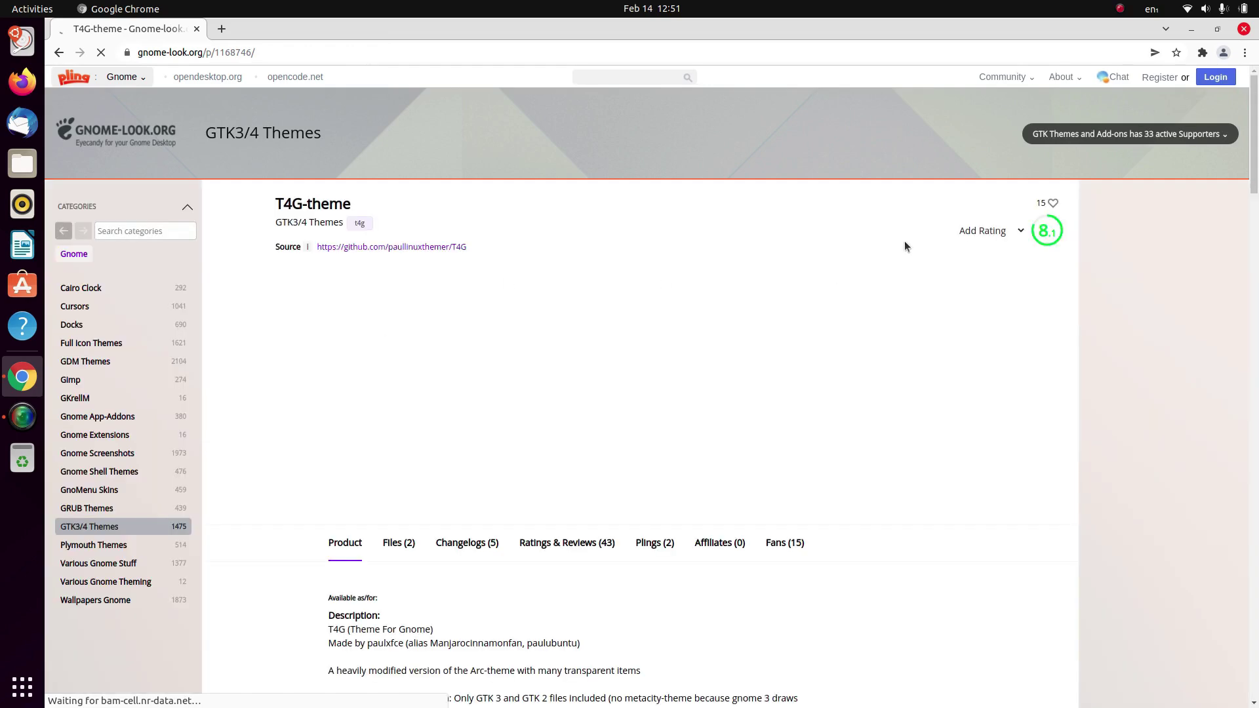
pyautogui.click(1173, 207)
pyautogui.click(1132, 238)
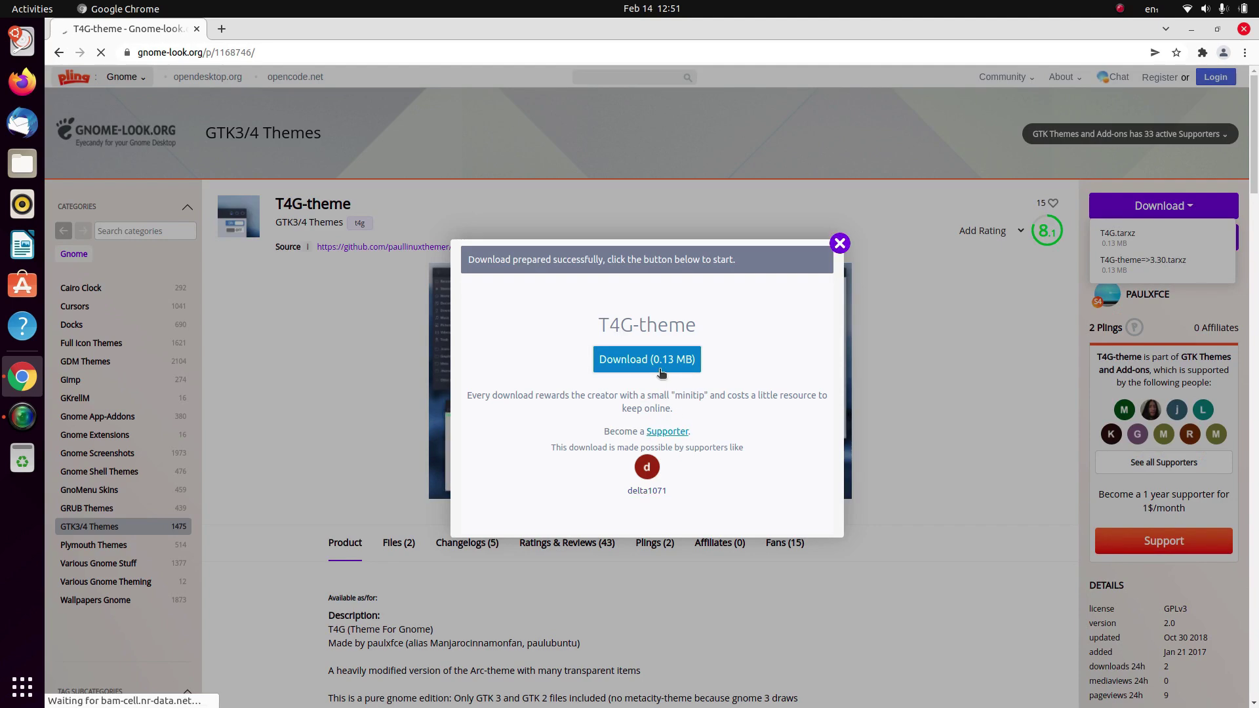
pyautogui.click(658, 361)
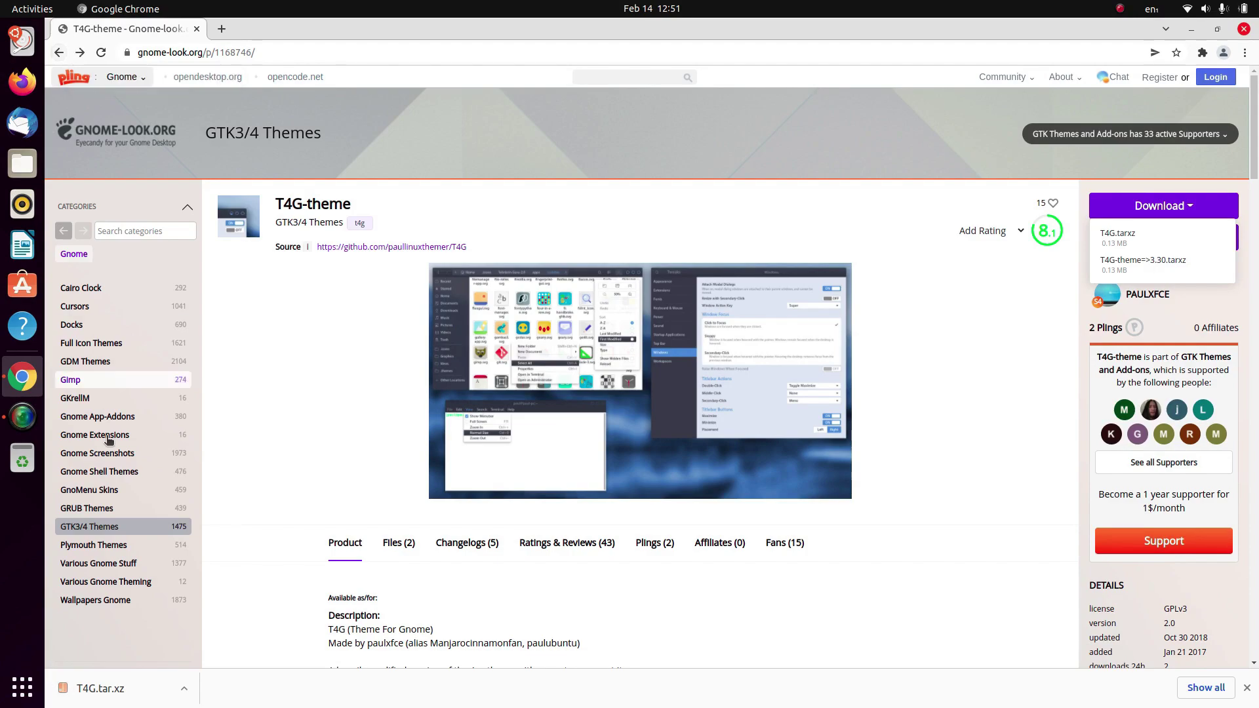
# Step: Switch to the Gnome Shell Themes category and sort the themes by rating
pyautogui.click(99, 471)
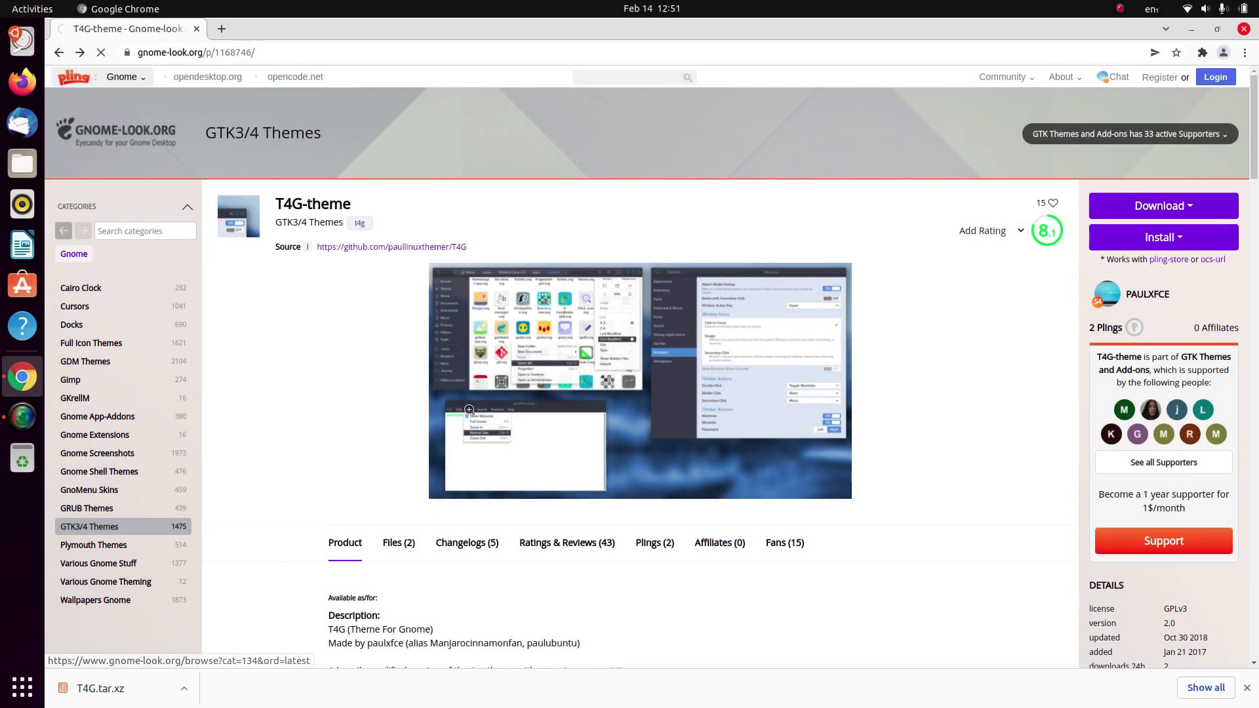
pyautogui.click(99, 478)
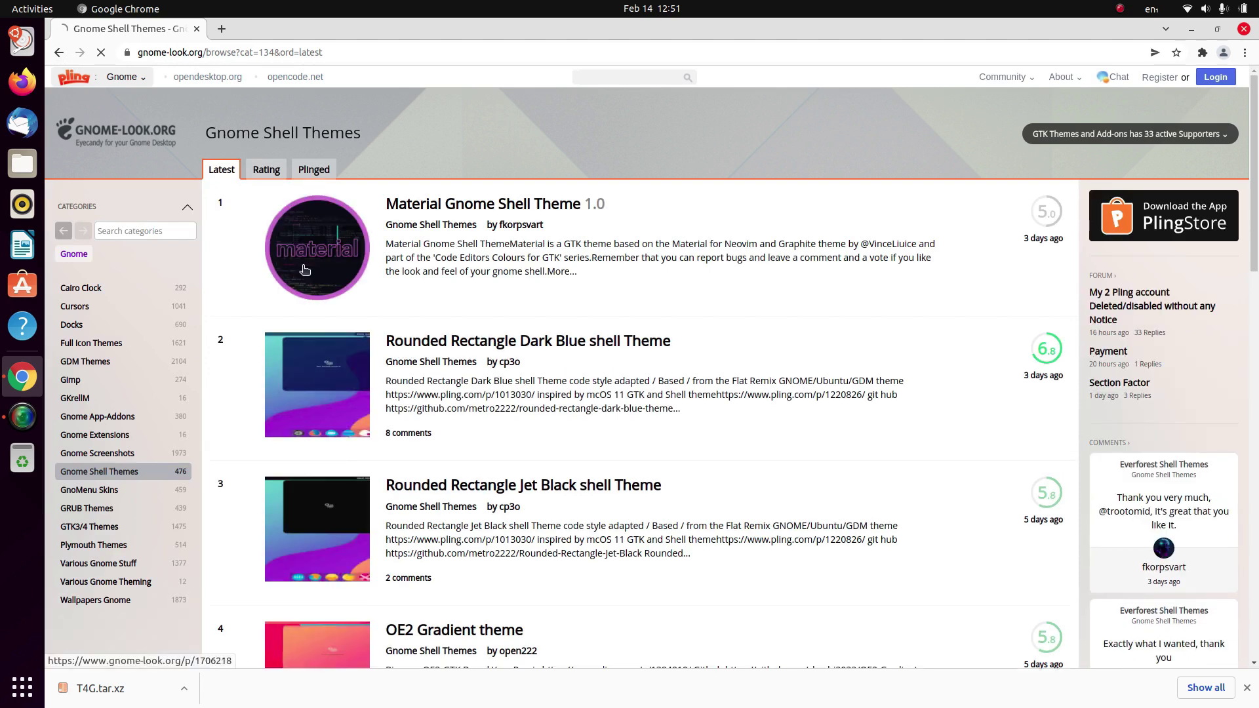
pyautogui.click(277, 165)
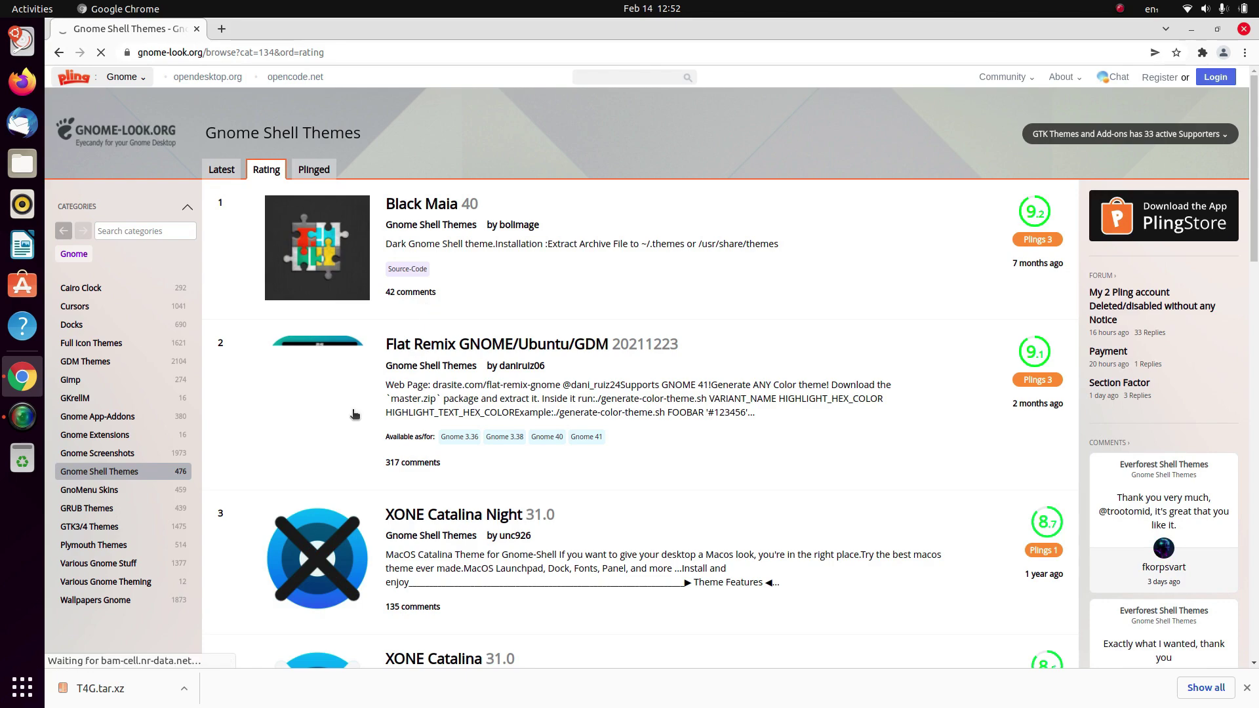
# Step: Browse the top-rated shell themes and open the Flat Remix GNOME/Ubuntu/GDM theme page
pyautogui.scroll(-13, 339, 402)
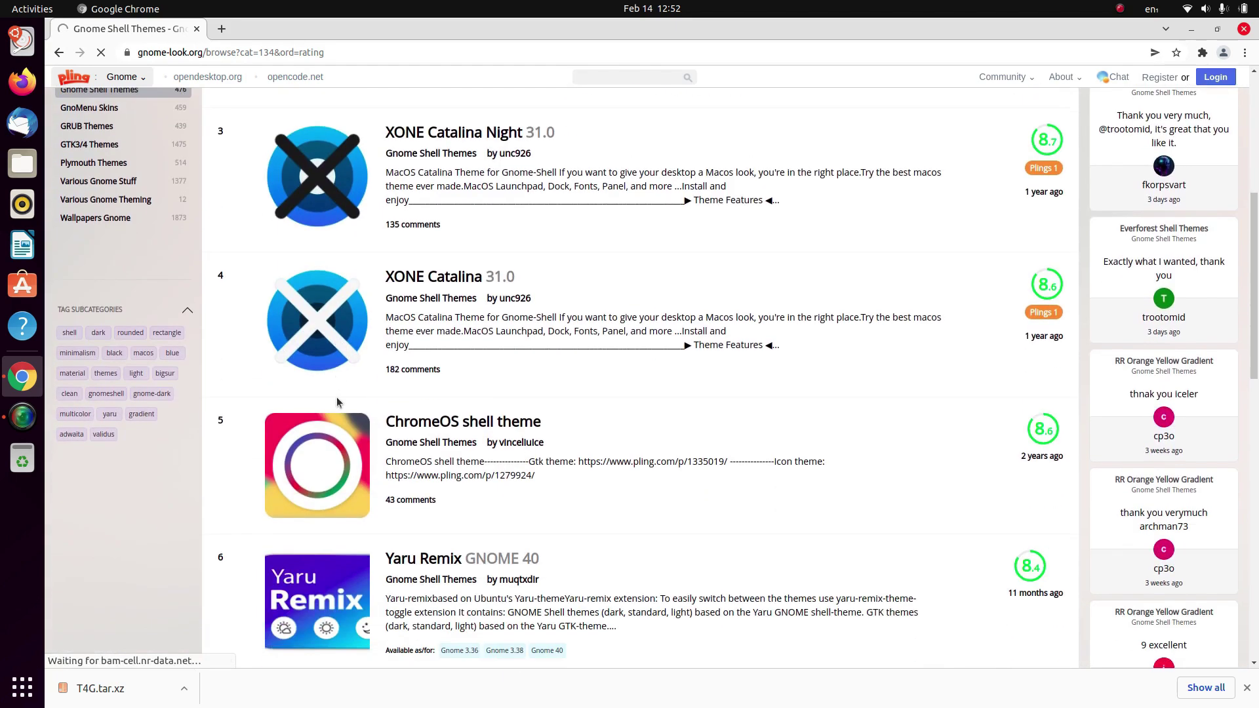
pyautogui.scroll(-7, 339, 401)
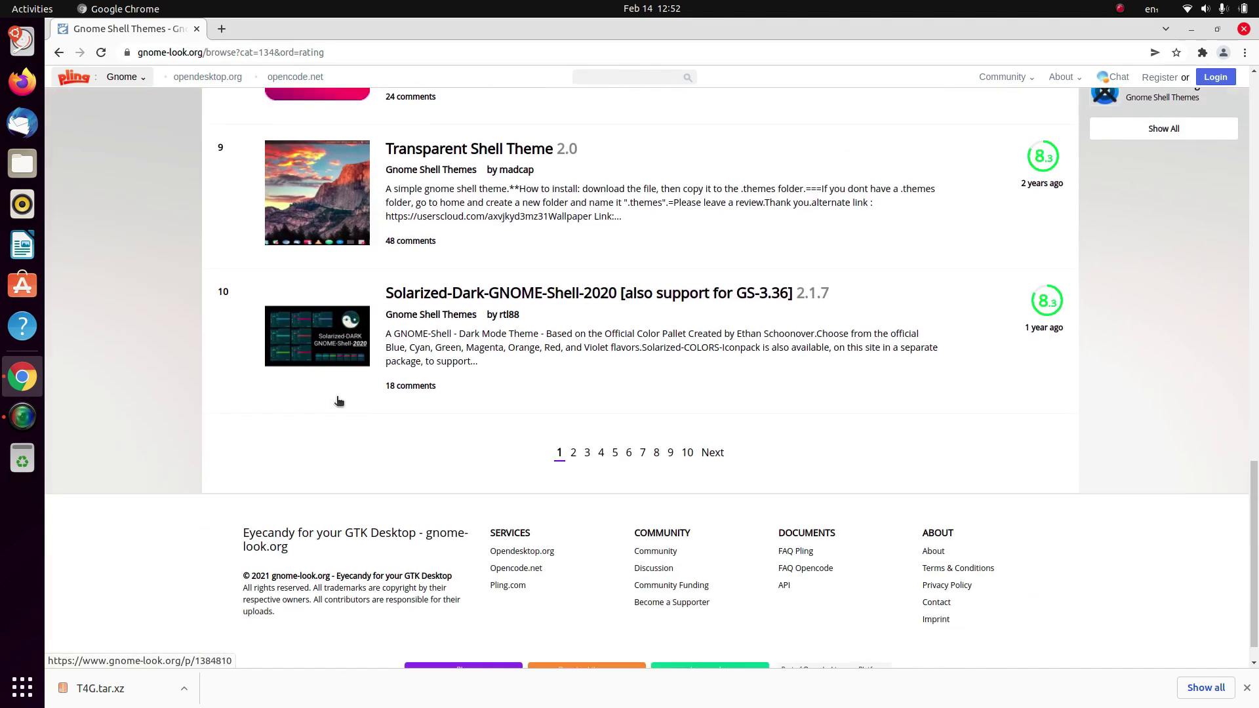
pyautogui.click(573, 454)
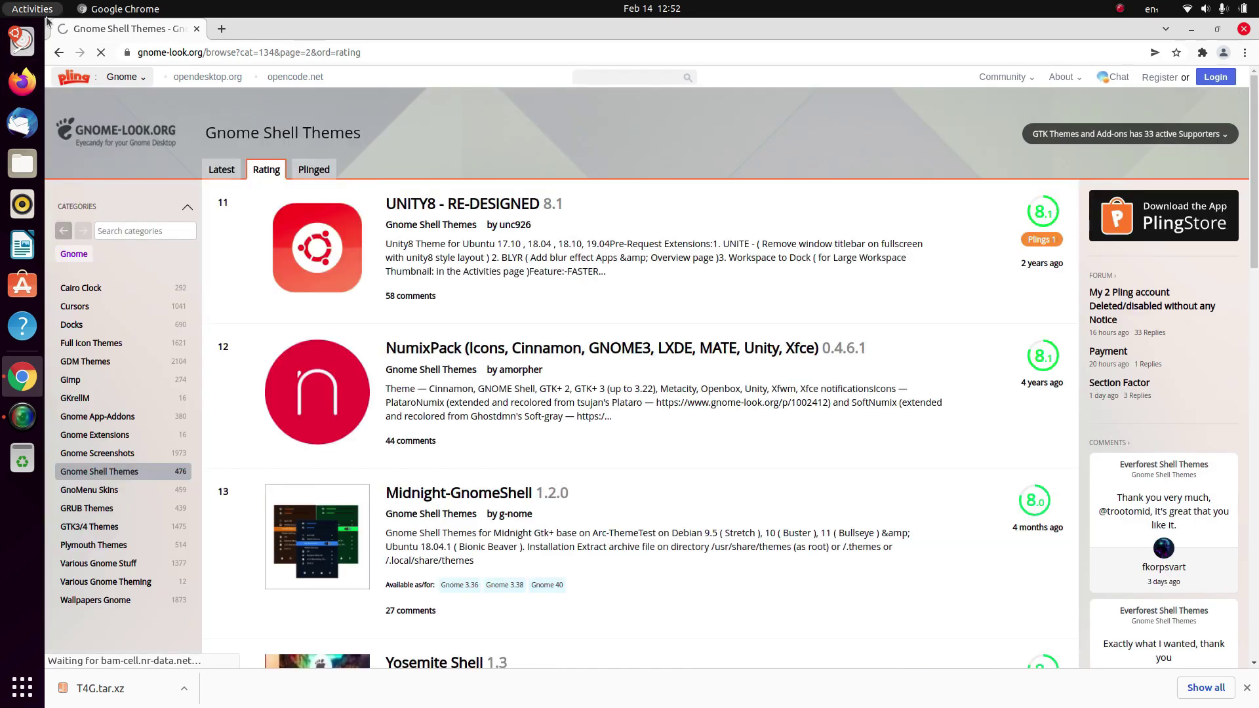
pyautogui.click(59, 53)
pyautogui.scroll(5, 454, 383)
pyautogui.scroll(5, 454, 386)
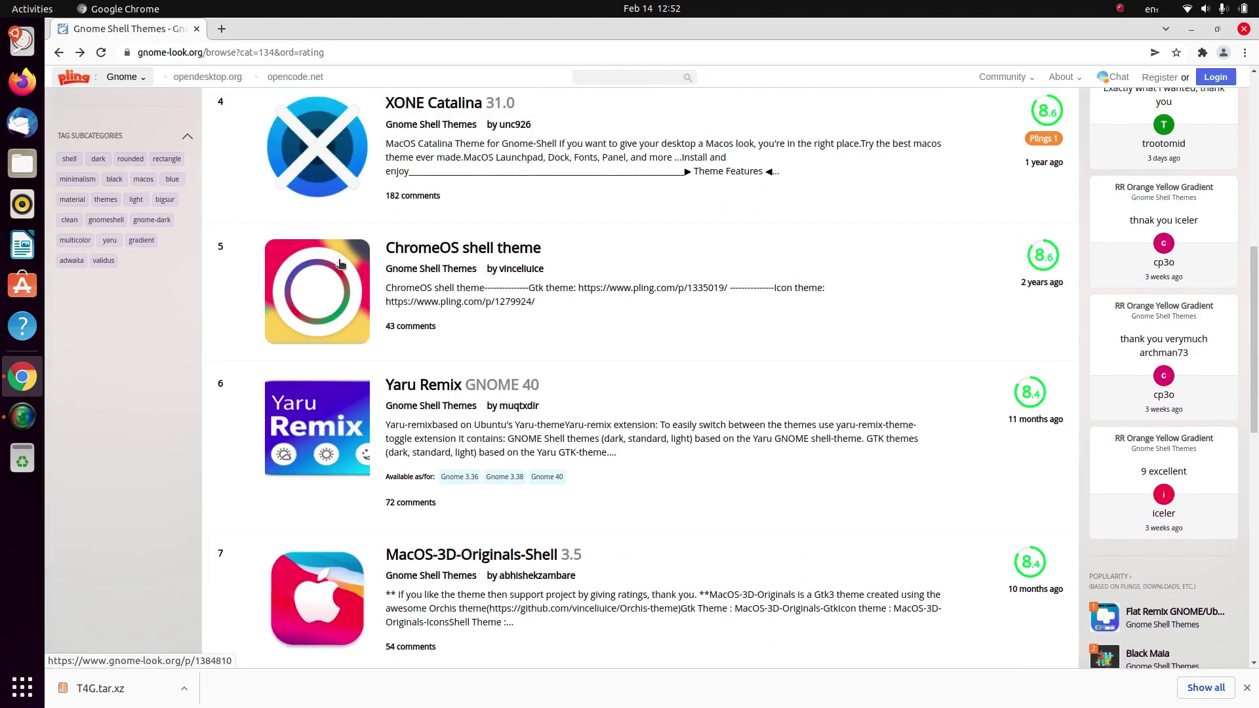
pyautogui.scroll(5, 327, 178)
pyautogui.click(317, 190)
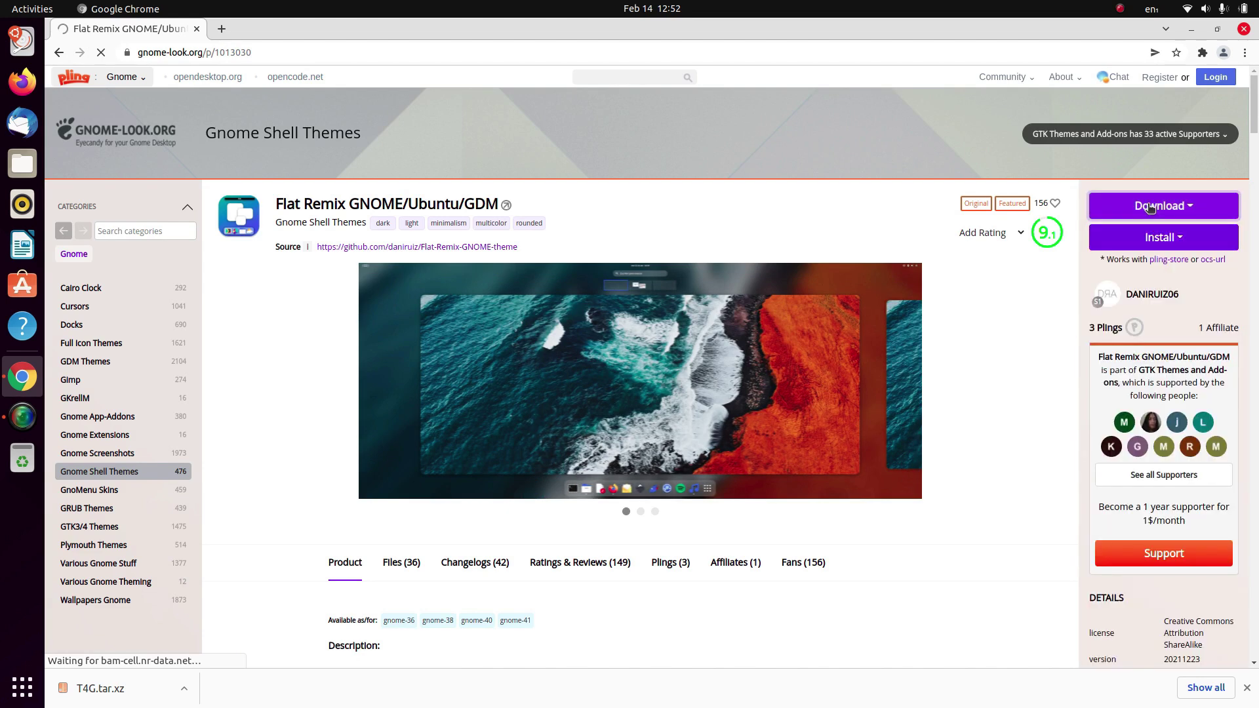
# Step: Download 01-Flat-Remix-Blue_20211224.tar.xz from the theme's file list
pyautogui.click(400, 563)
pyautogui.scroll(-3, 498, 498)
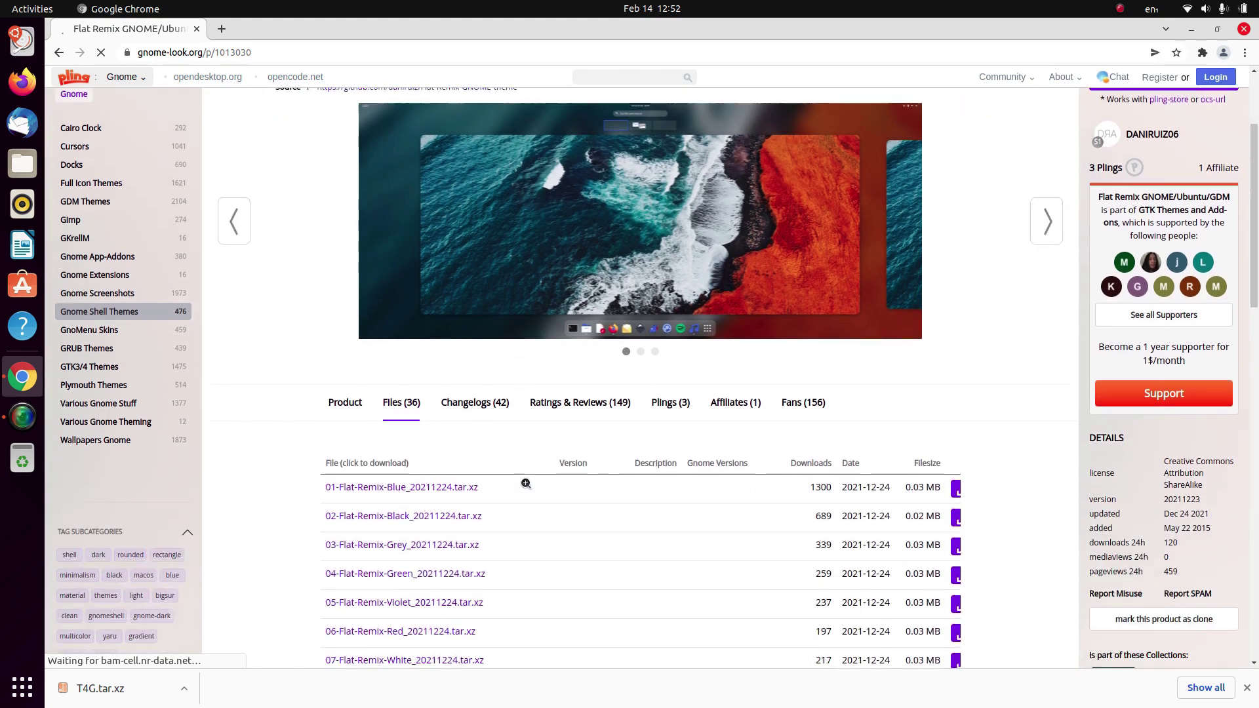
pyautogui.scroll(-3, 486, 451)
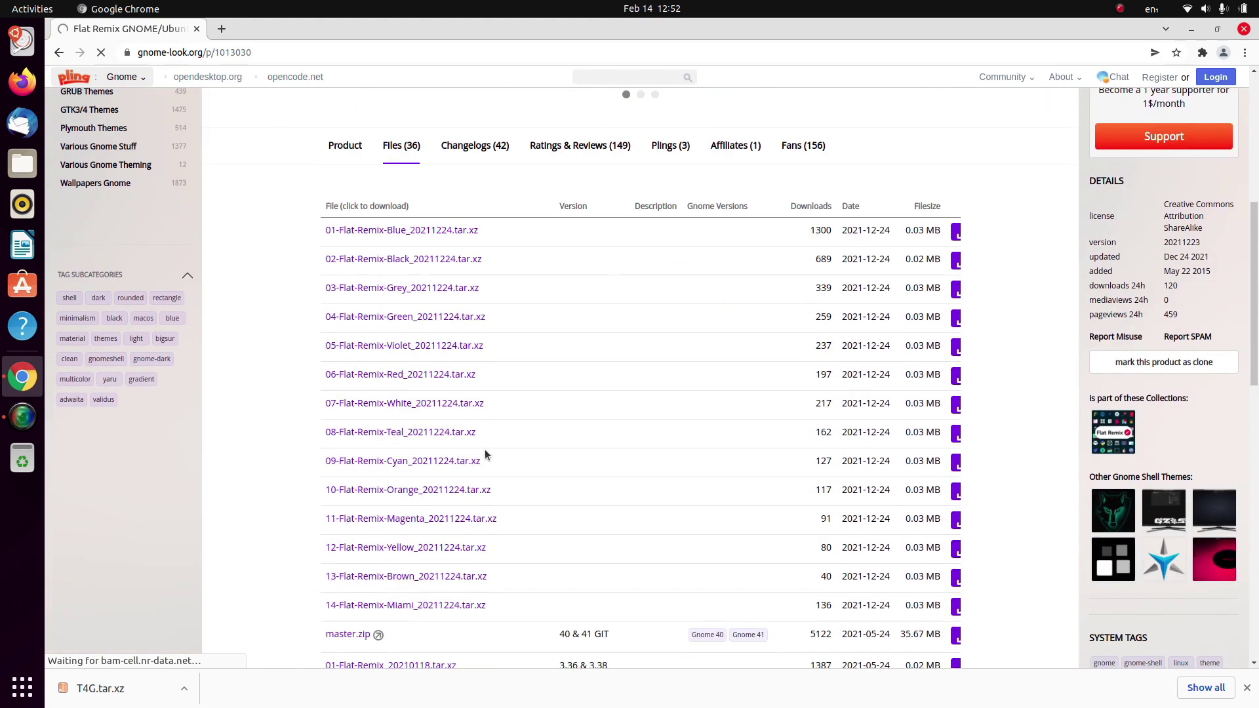
pyautogui.scroll(-2, 487, 446)
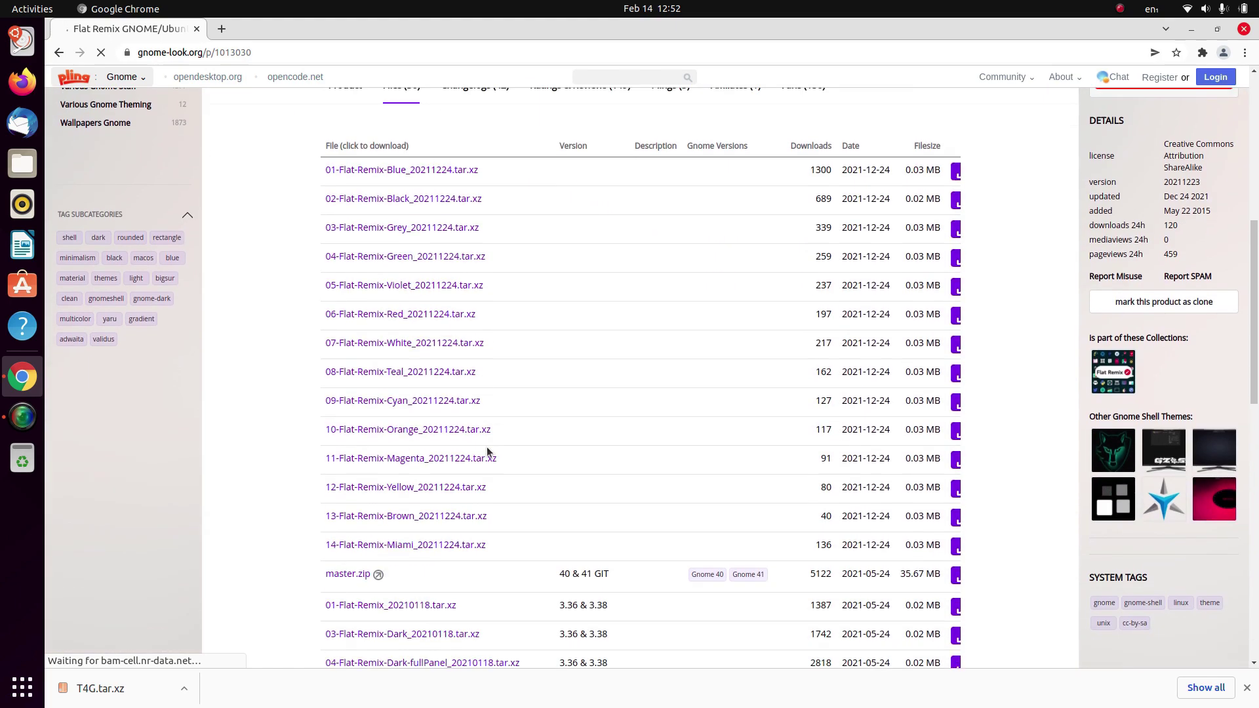
pyautogui.scroll(2, 487, 446)
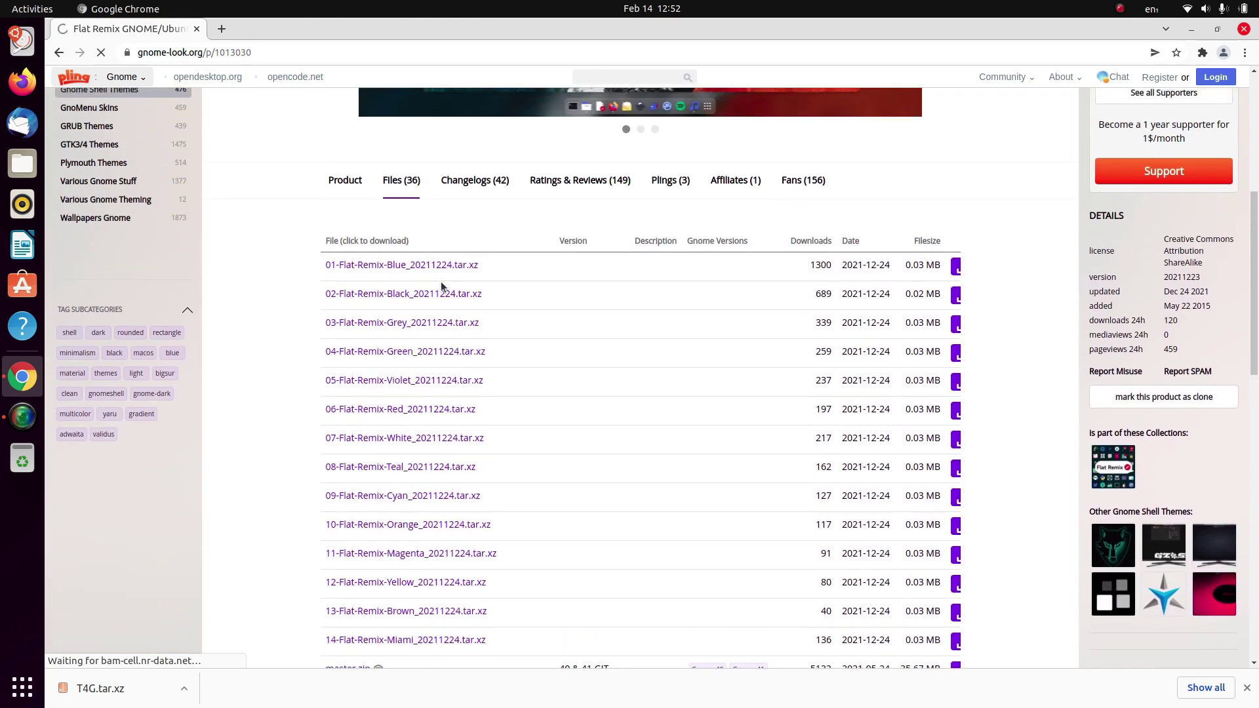
pyautogui.click(452, 265)
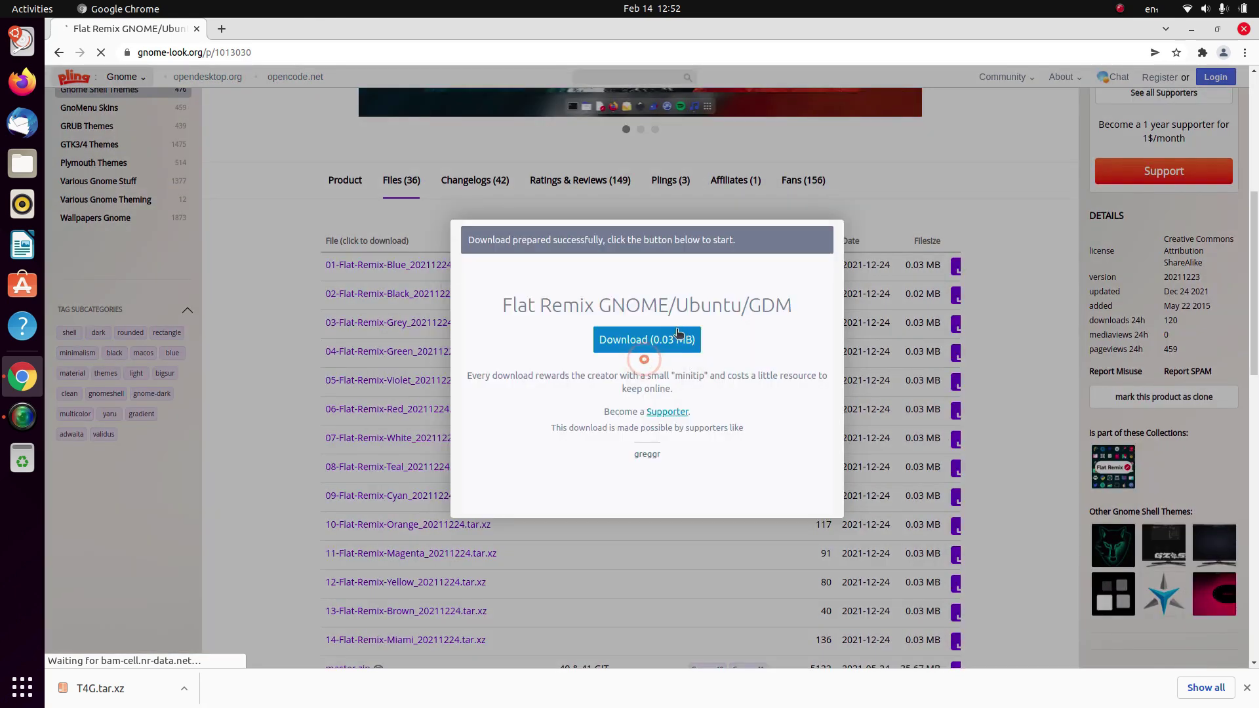
pyautogui.press('Escape')
# Step: Open 01-Flat-Remix-Blue_20211224.tar.xz from the browser's downloads list and select all theme folders in the archive
pyautogui.click(1245, 54)
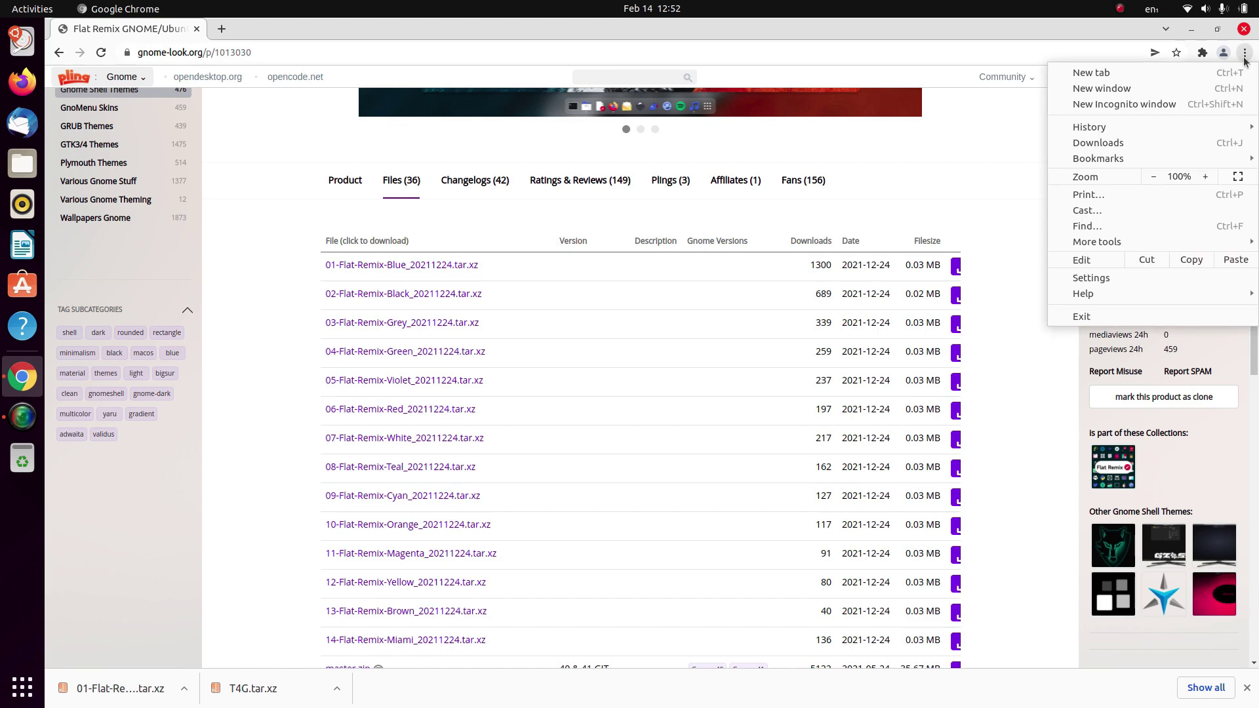
pyautogui.click(1107, 143)
pyautogui.click(522, 164)
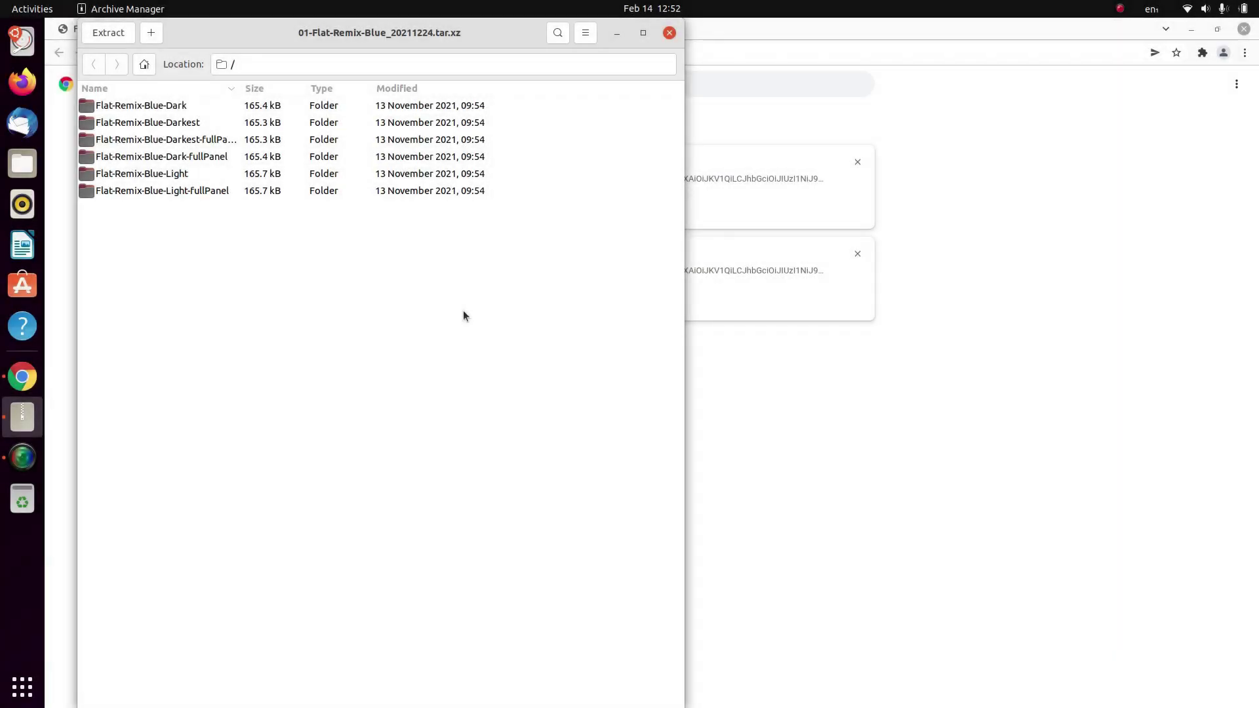
pyautogui.hotkey('ctrl', 'a')
pyautogui.click(720, 205)
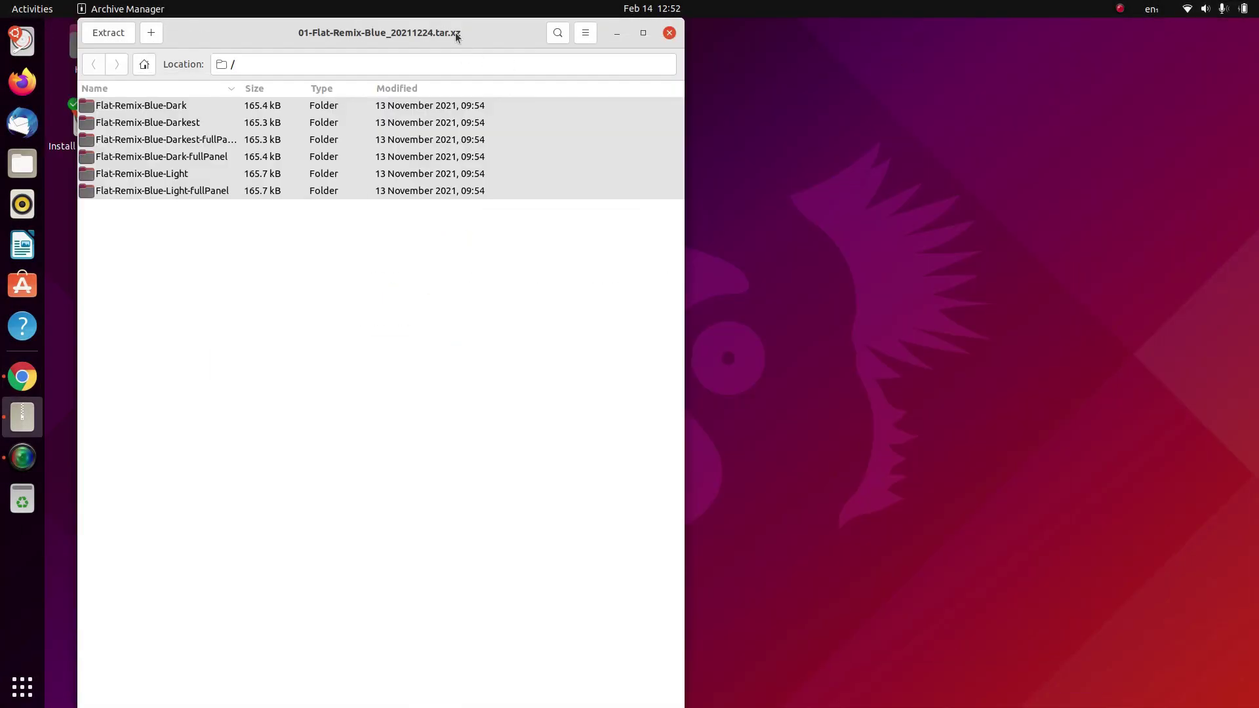
pyautogui.moveTo(457, 37); pyautogui.dragTo(1004, 108)
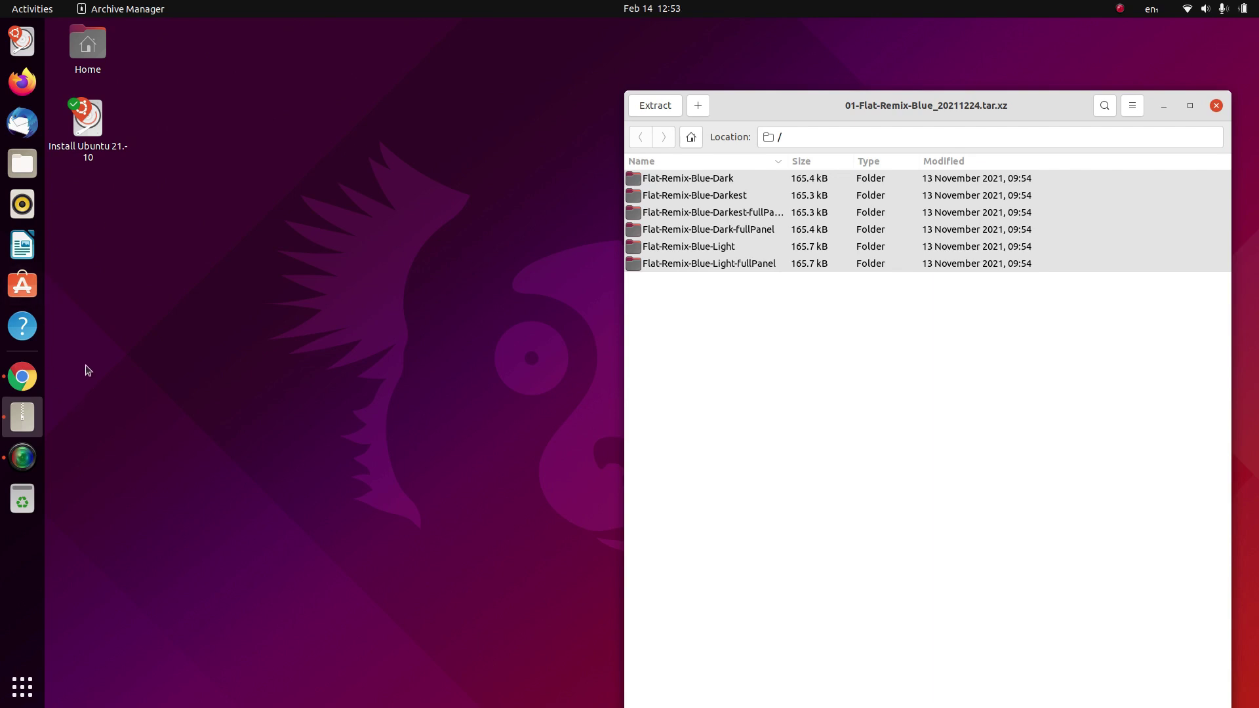
# Step: Open the Home folder beside the archive and create a new folder named .themes
pyautogui.click(22, 163)
pyautogui.moveTo(477, 77); pyautogui.dragTo(380, 211)
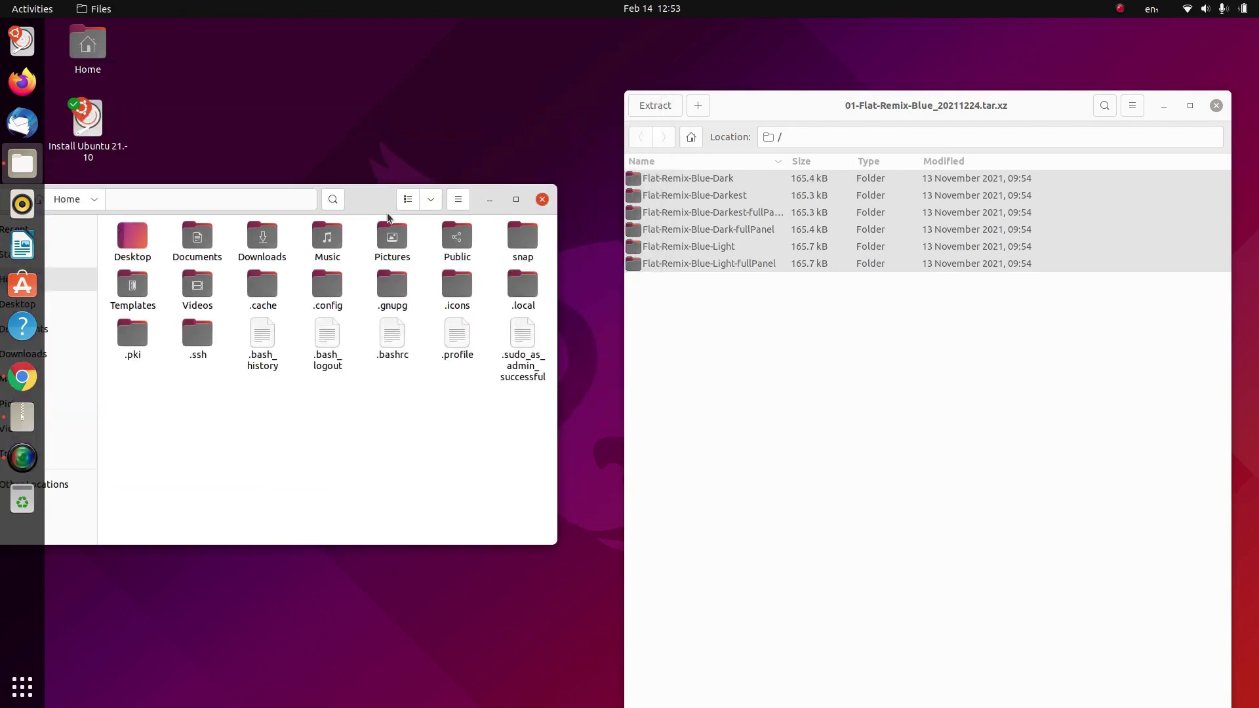
pyautogui.rightClick(385, 436)
pyautogui.click(420, 446)
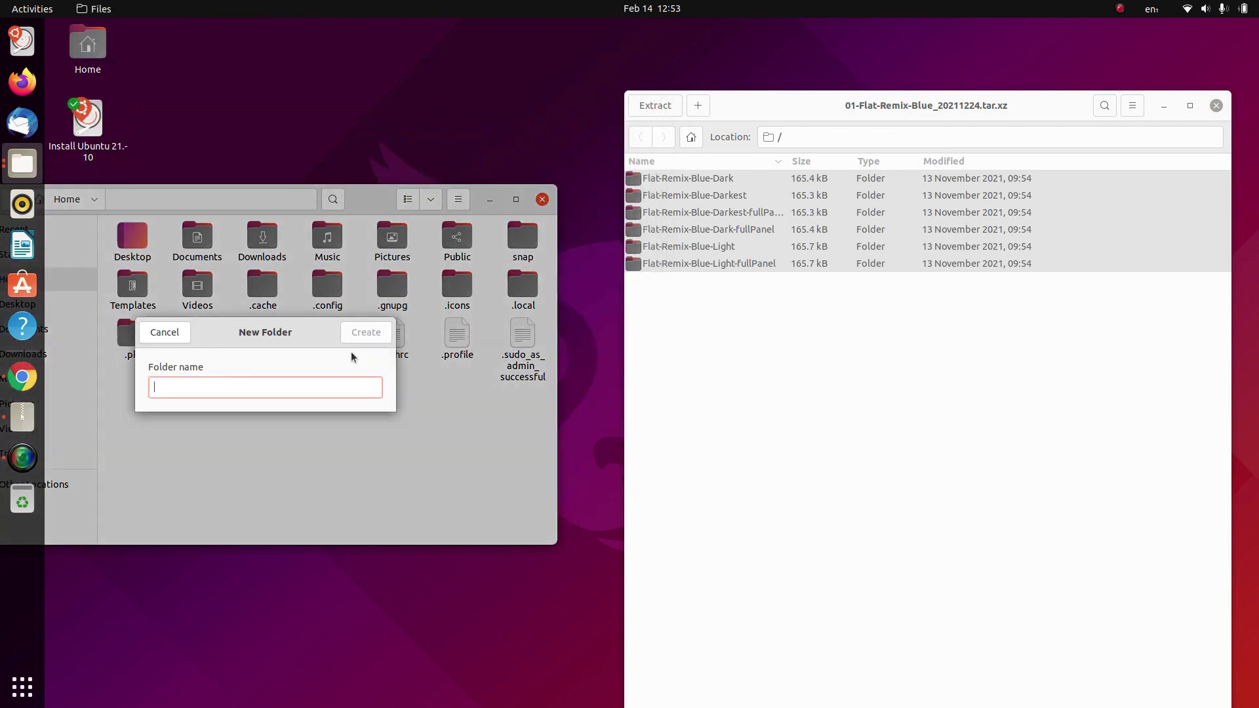
pyautogui.write('.the')
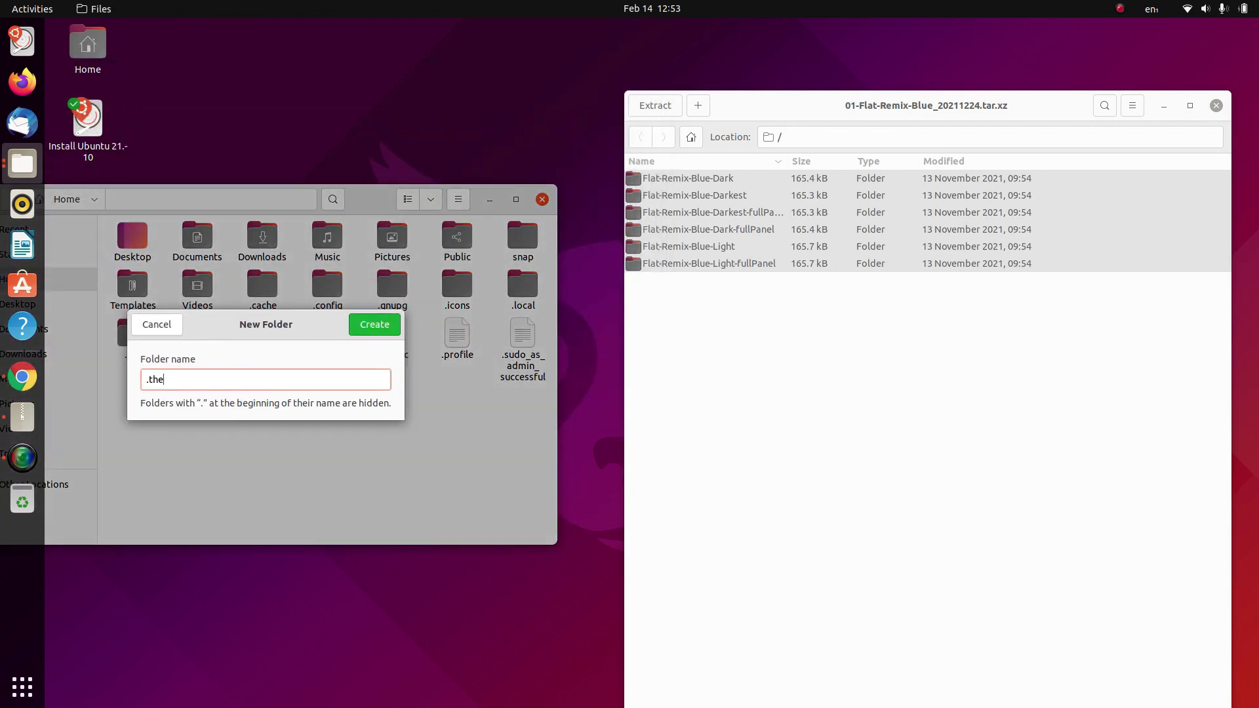
pyautogui.write('mes')
pyautogui.press('Return')
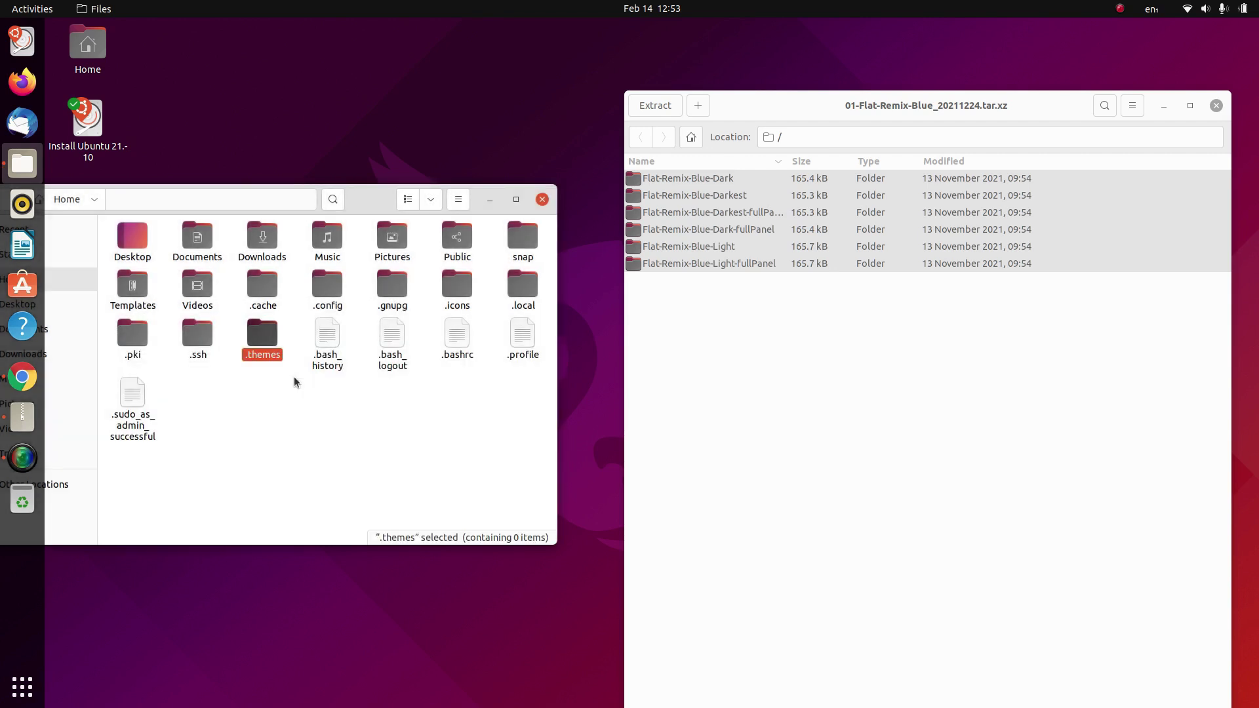
# Step: Extract all Flat-Remix-Blue folders from the archive into the .themes folder and close the archive
pyautogui.doubleClick(261, 340)
pyautogui.click(723, 454)
pyautogui.hotkey('ctrl', 'a')
pyautogui.moveTo(758, 215); pyautogui.dragTo(329, 455)
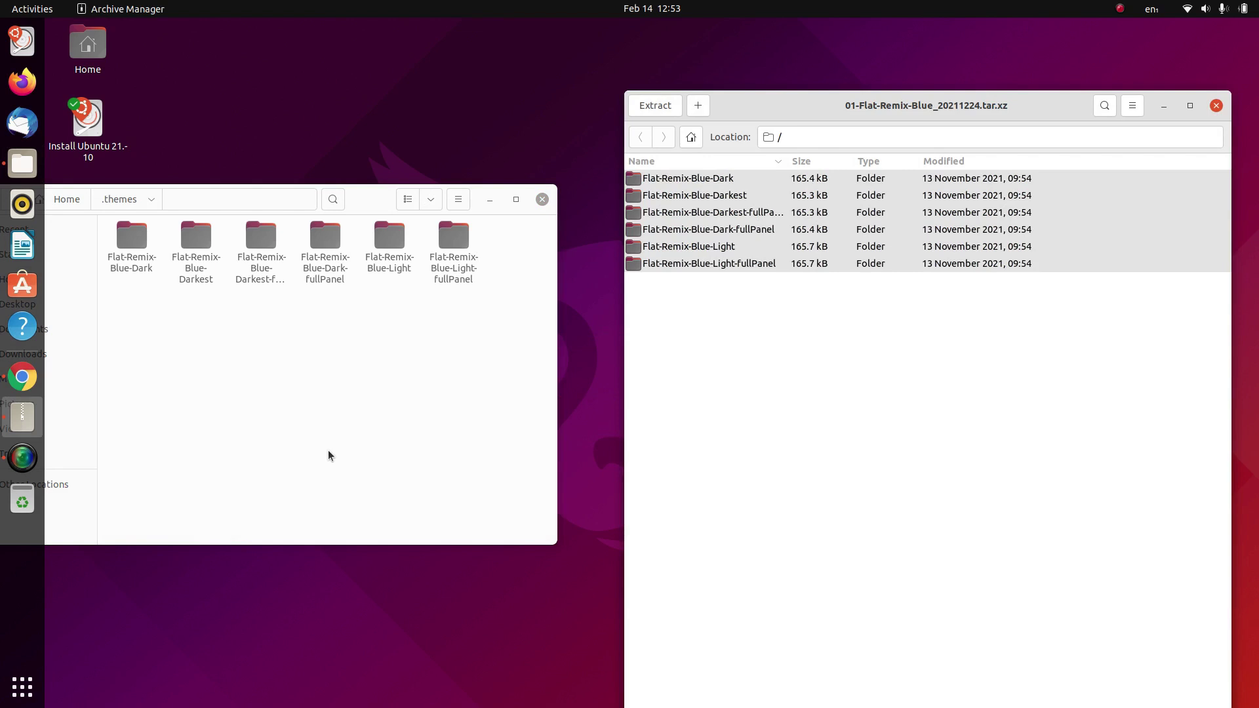
pyautogui.click(329, 455)
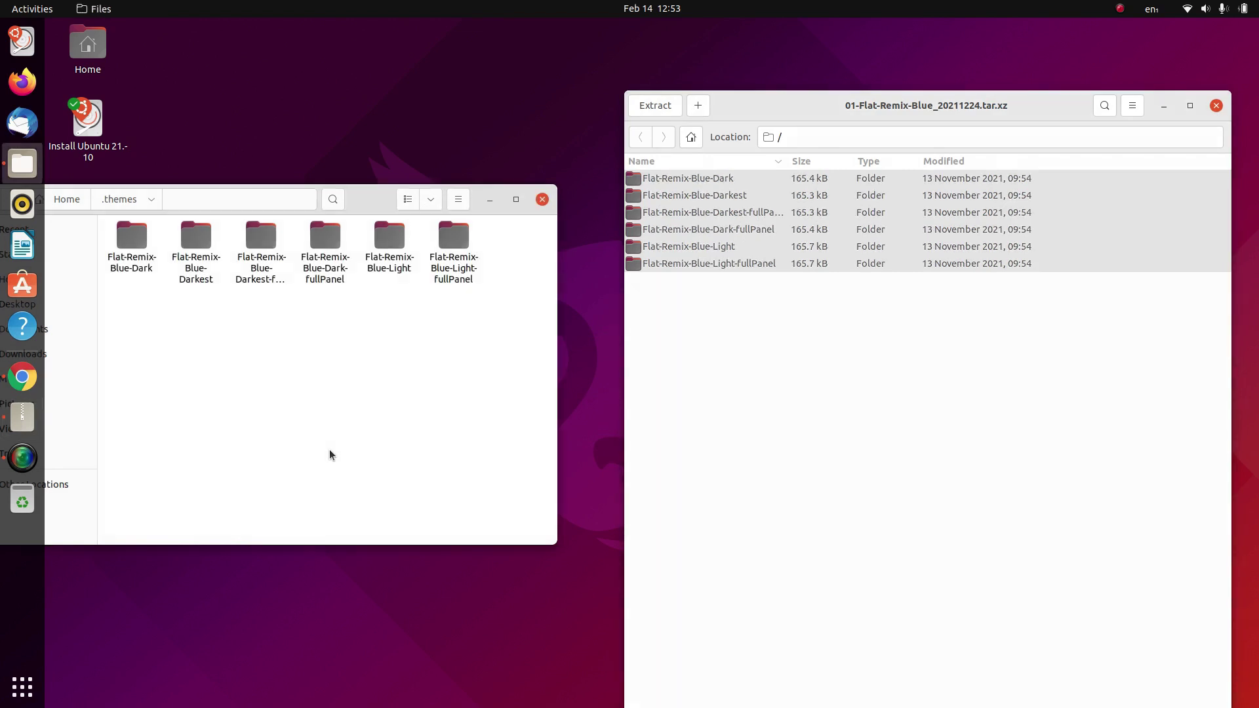
pyautogui.click(1218, 107)
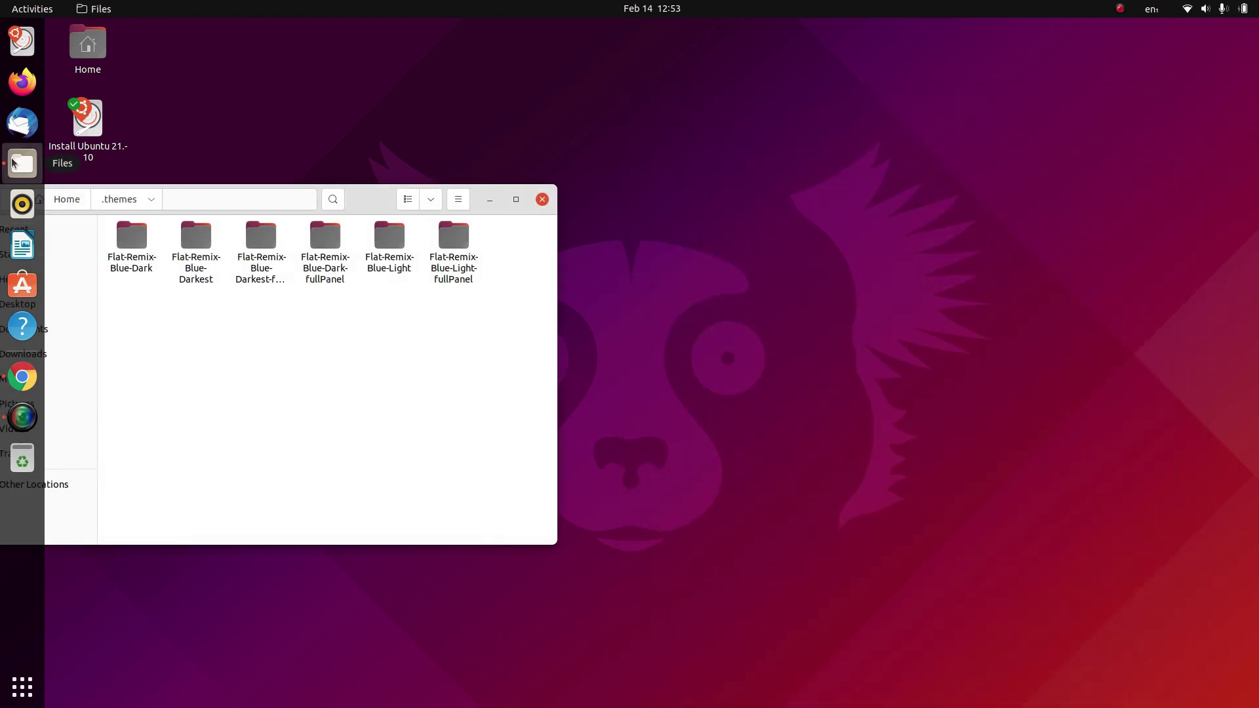
# Step: Open a second file manager window showing the Downloads folder
pyautogui.rightClick(12, 162)
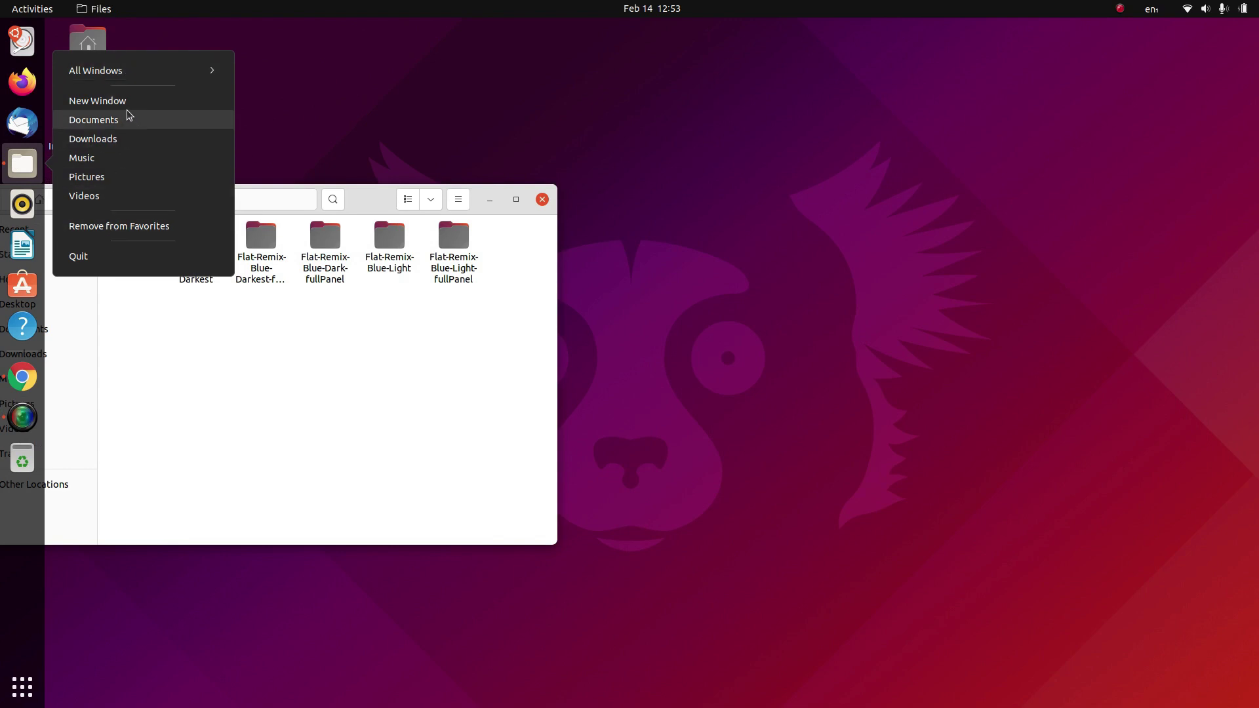
pyautogui.click(105, 100)
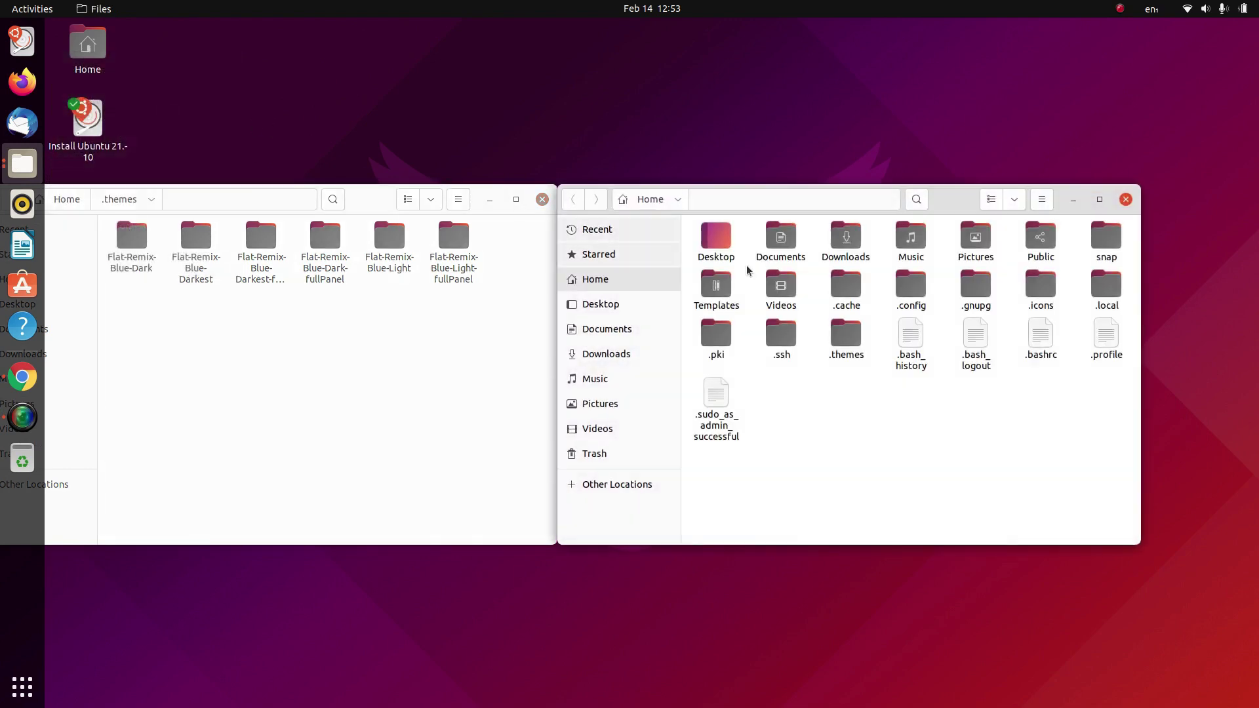
pyautogui.click(607, 330)
pyautogui.click(605, 354)
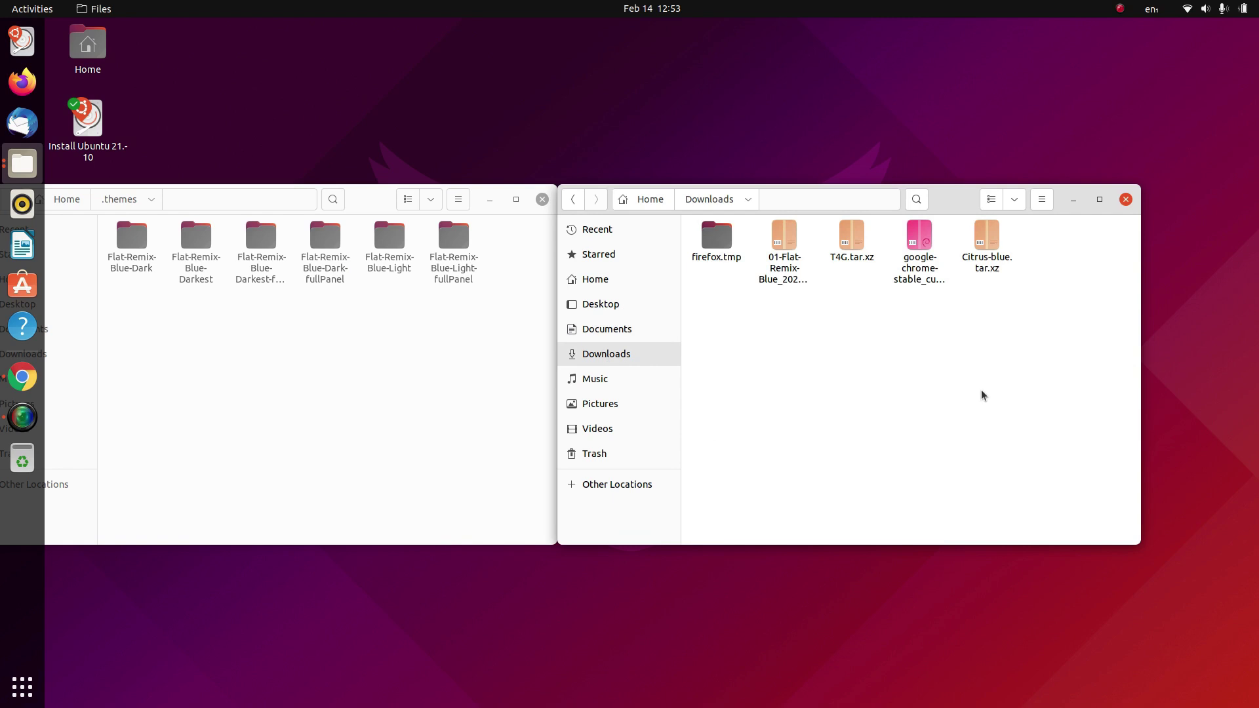
# Step: Extract the T4G folder from T4G.tar.xz into .themes, then close the .themes and archive windows
pyautogui.doubleClick(851, 237)
pyautogui.moveTo(325, 46); pyautogui.dragTo(871, 134)
pyautogui.moveTo(683, 194); pyautogui.dragTo(314, 388)
pyautogui.click(543, 200)
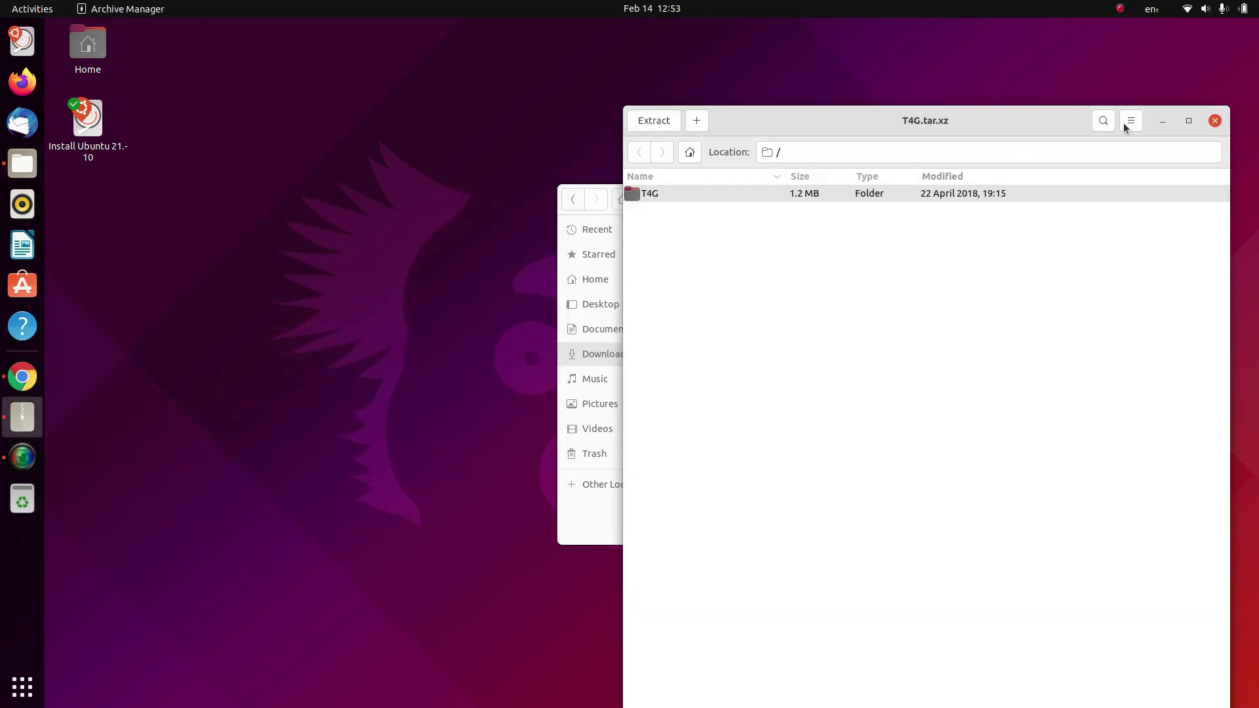
pyautogui.click(1215, 122)
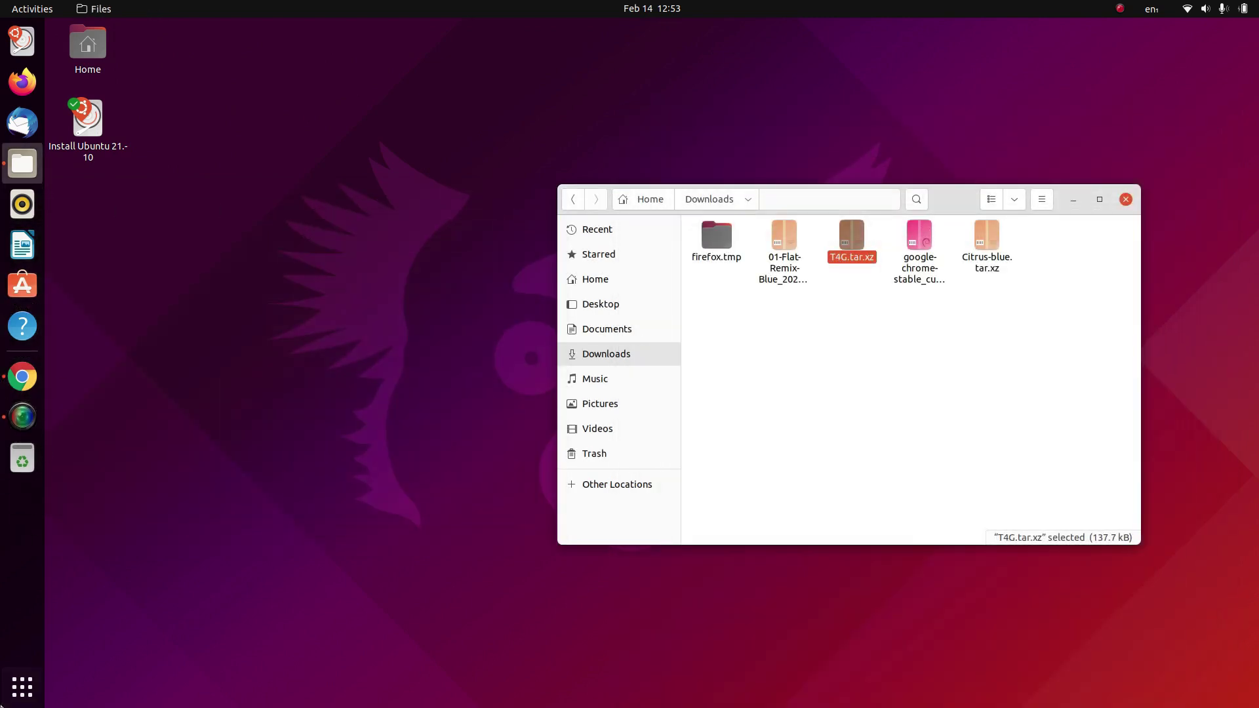
# Step: Open Tweaks and set the Applications theme to T4G in the appearance settings
pyautogui.click(22, 686)
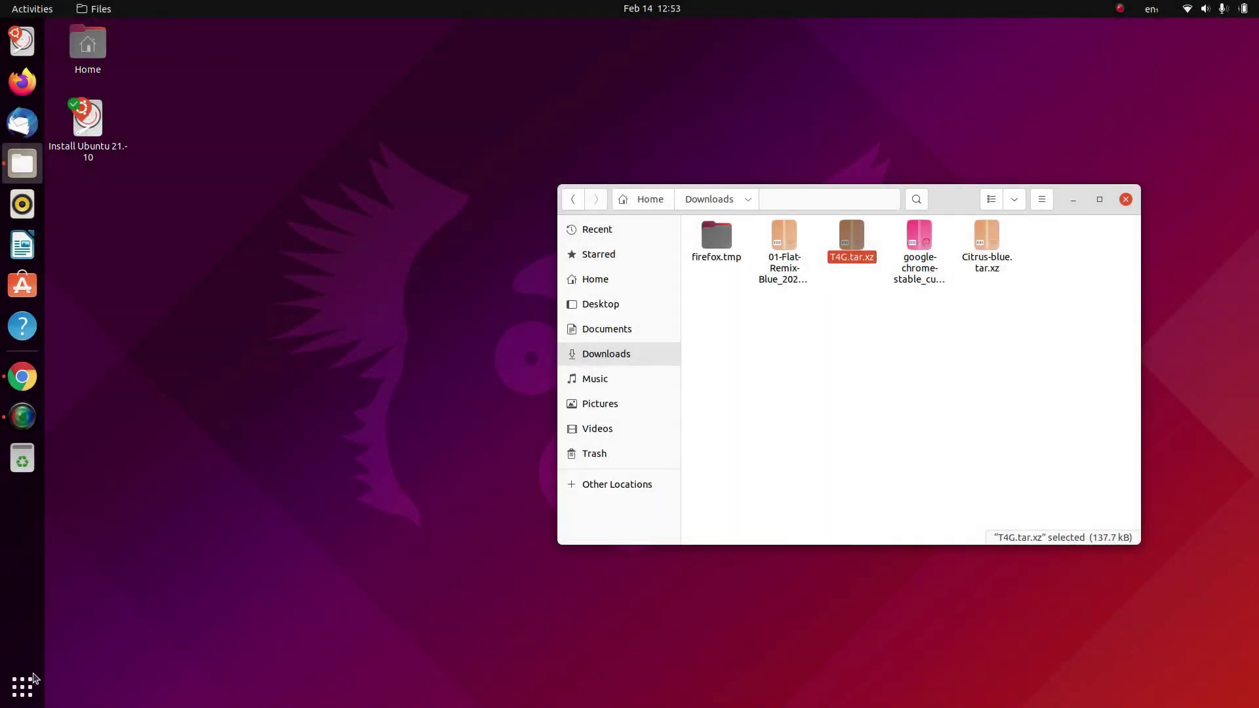
pyautogui.click(32, 697)
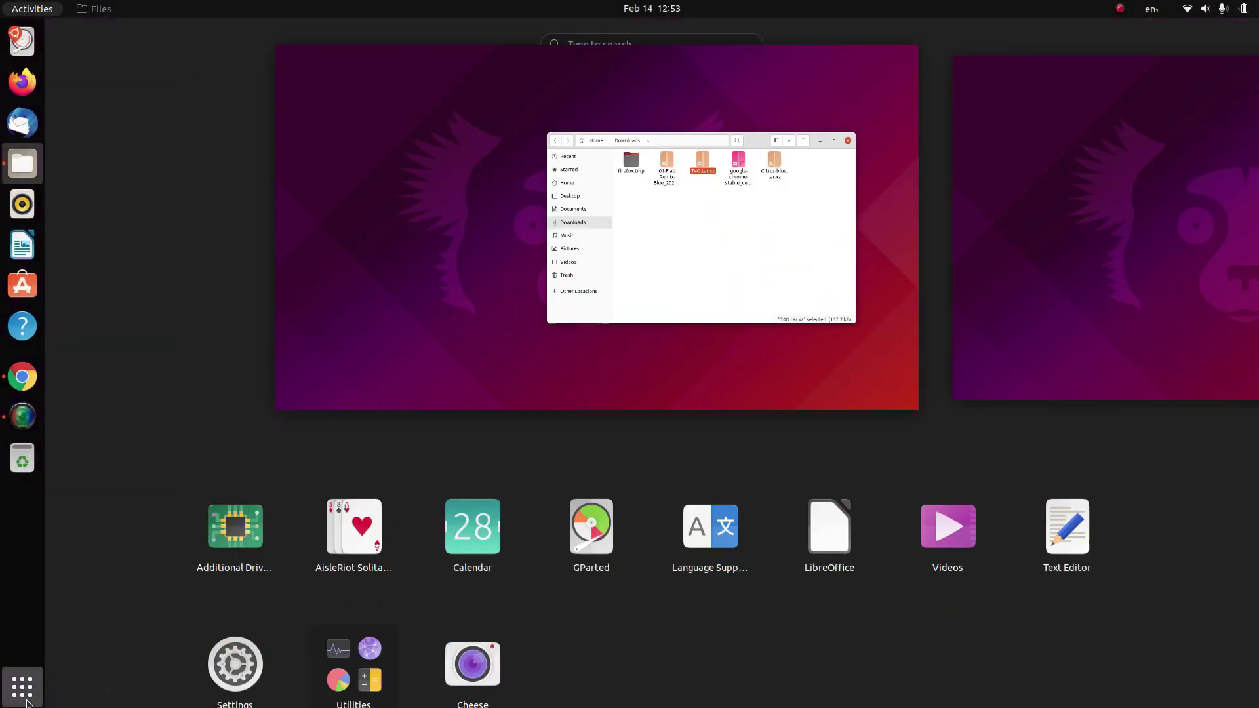
pyautogui.write('twel')
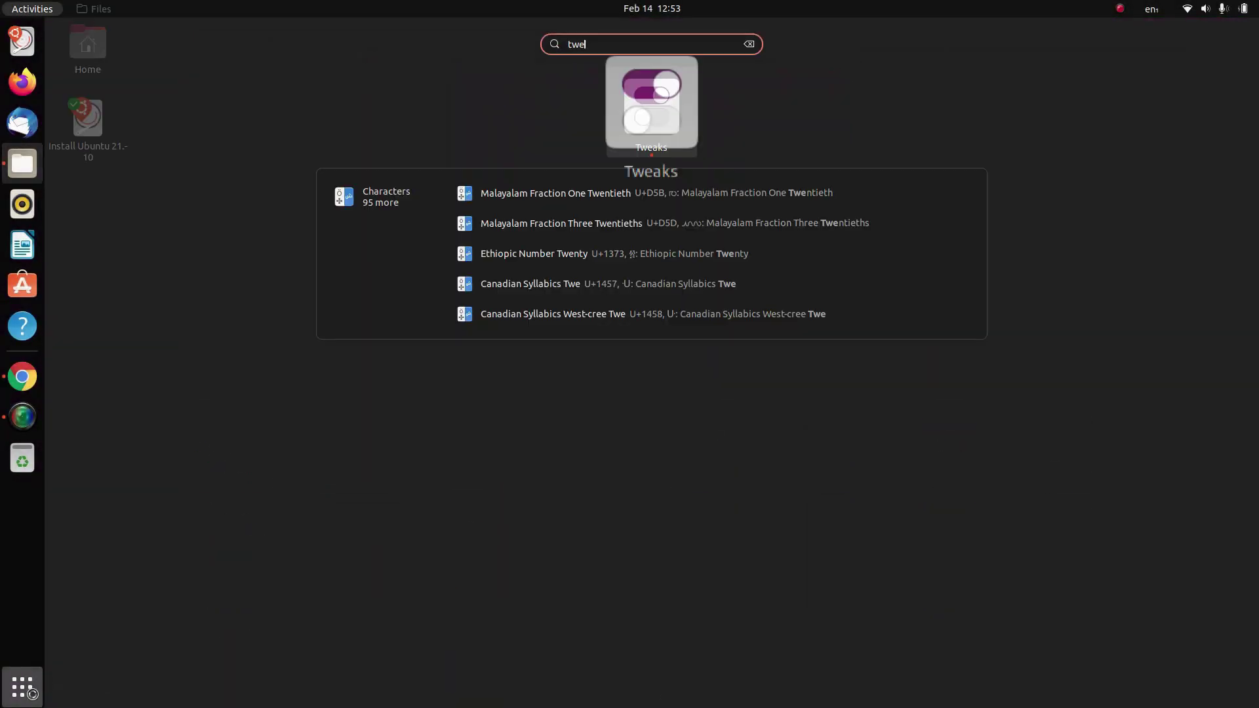
pyautogui.press('Return')
pyautogui.click(430, 208)
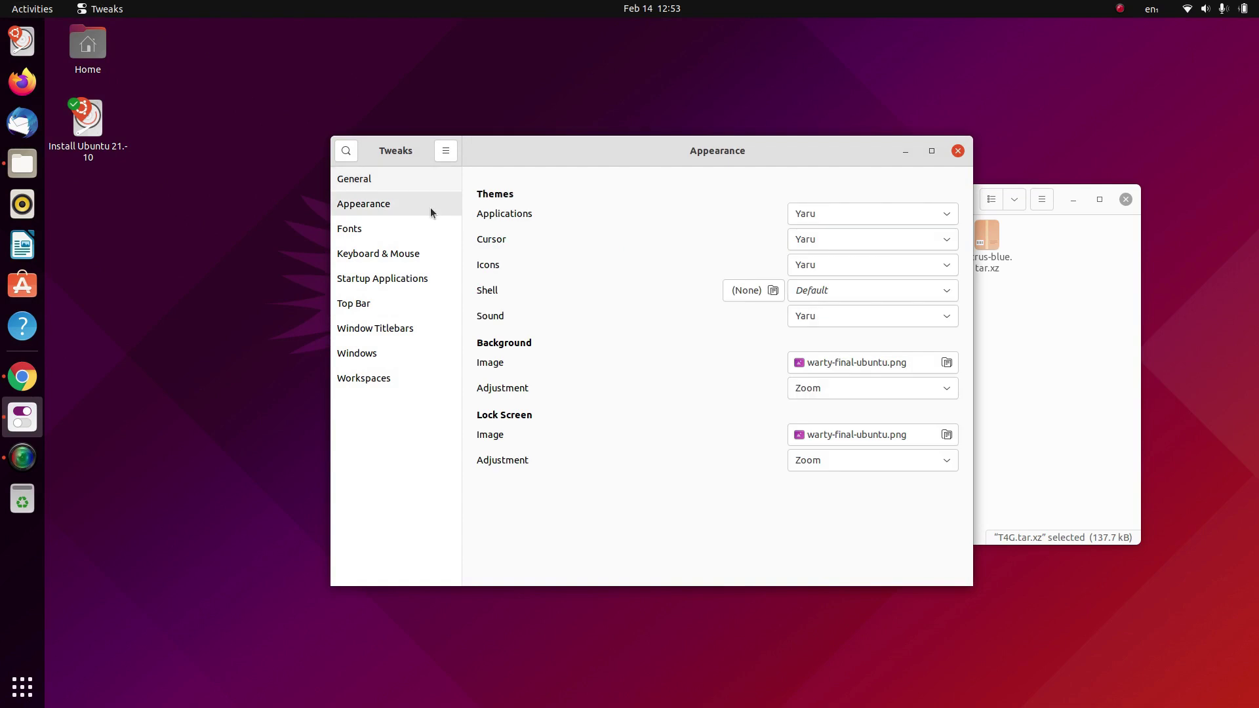
pyautogui.click(842, 215)
pyautogui.click(836, 199)
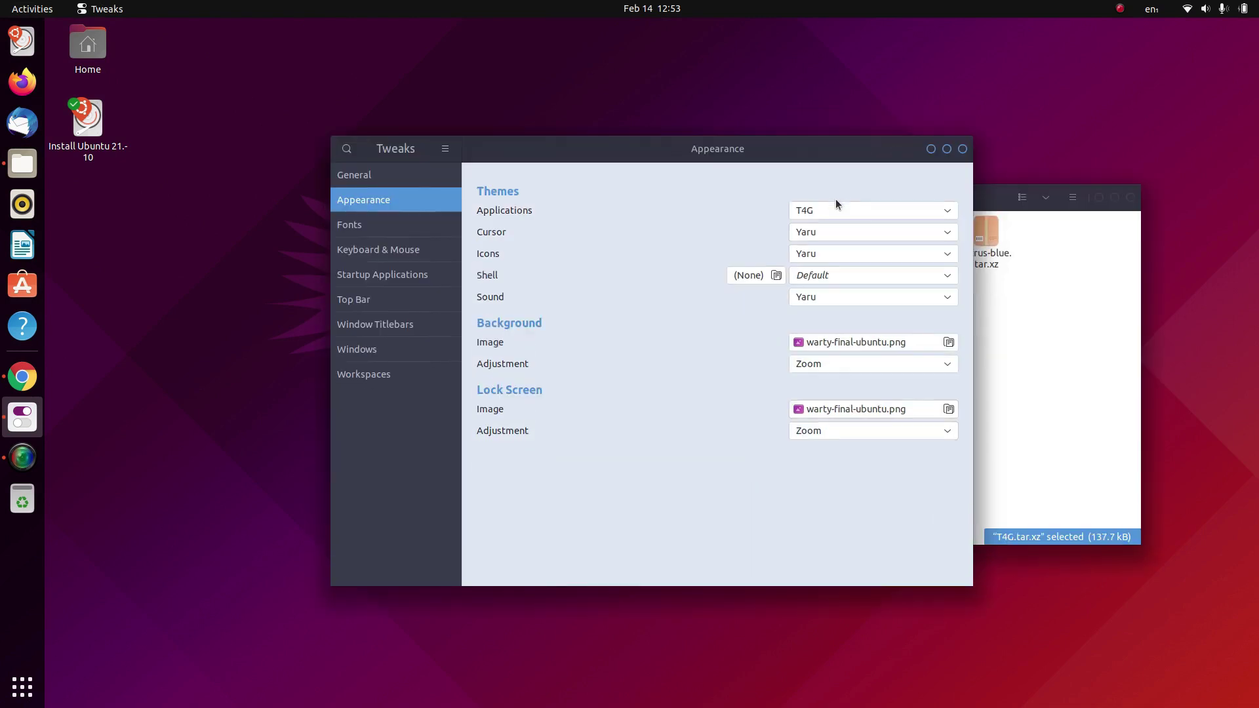
# Step: Set the Shell theme to Flat-Remix-Blue-Dark, and close the Tweaks and Downloads windows
pyautogui.click(822, 278)
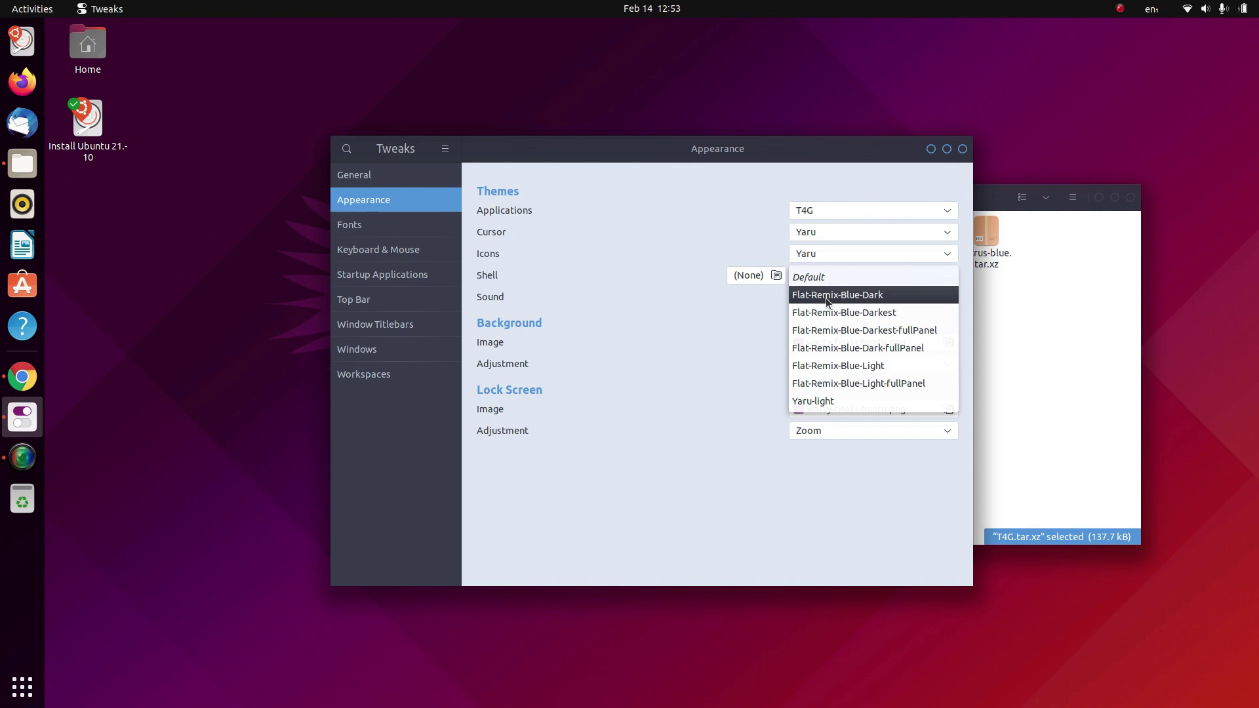
pyautogui.click(828, 298)
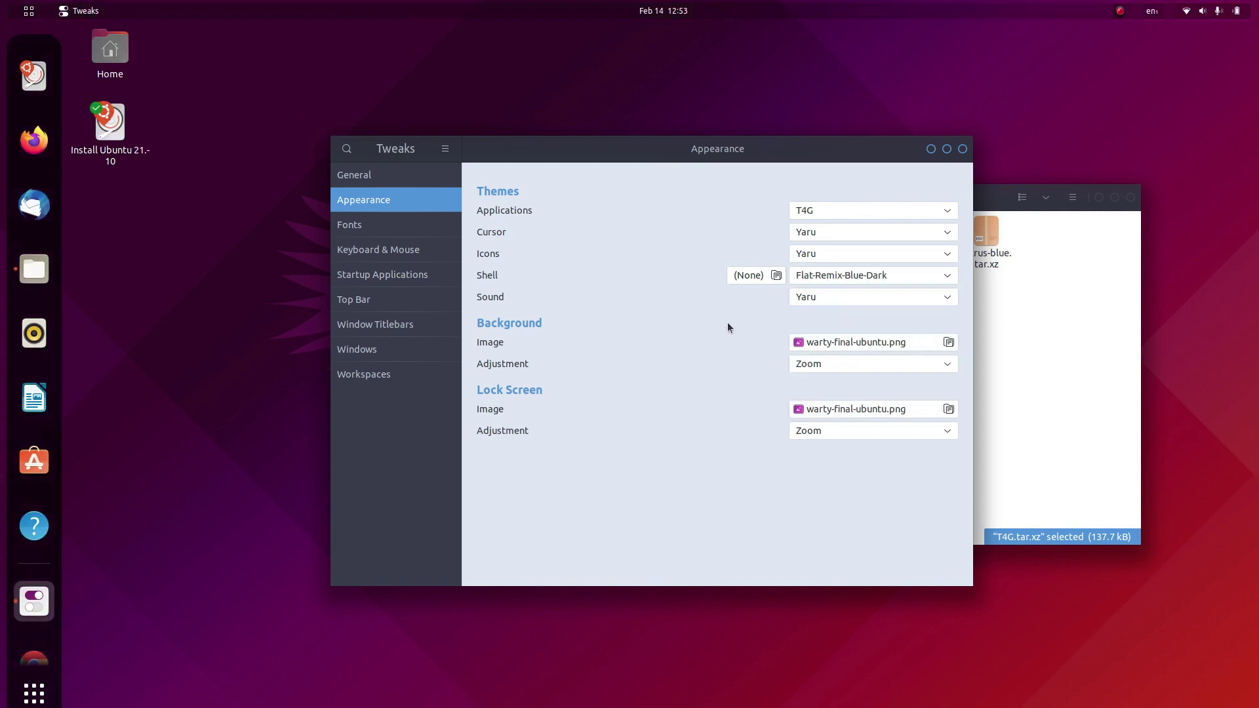
pyautogui.click(963, 150)
pyautogui.moveTo(985, 200); pyautogui.dragTo(609, 162)
pyautogui.click(755, 159)
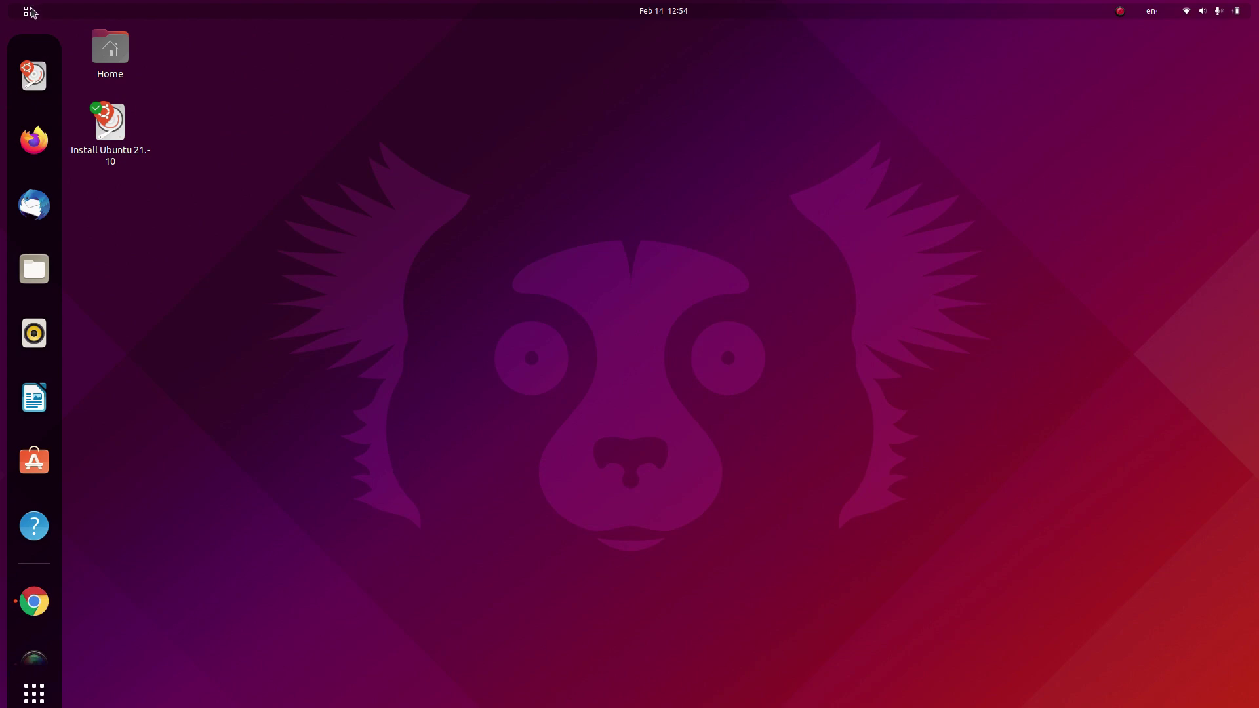
# Step: Open the calendar and the system menus of the top bar to examine the shell theme's styling
pyautogui.click(671, 18)
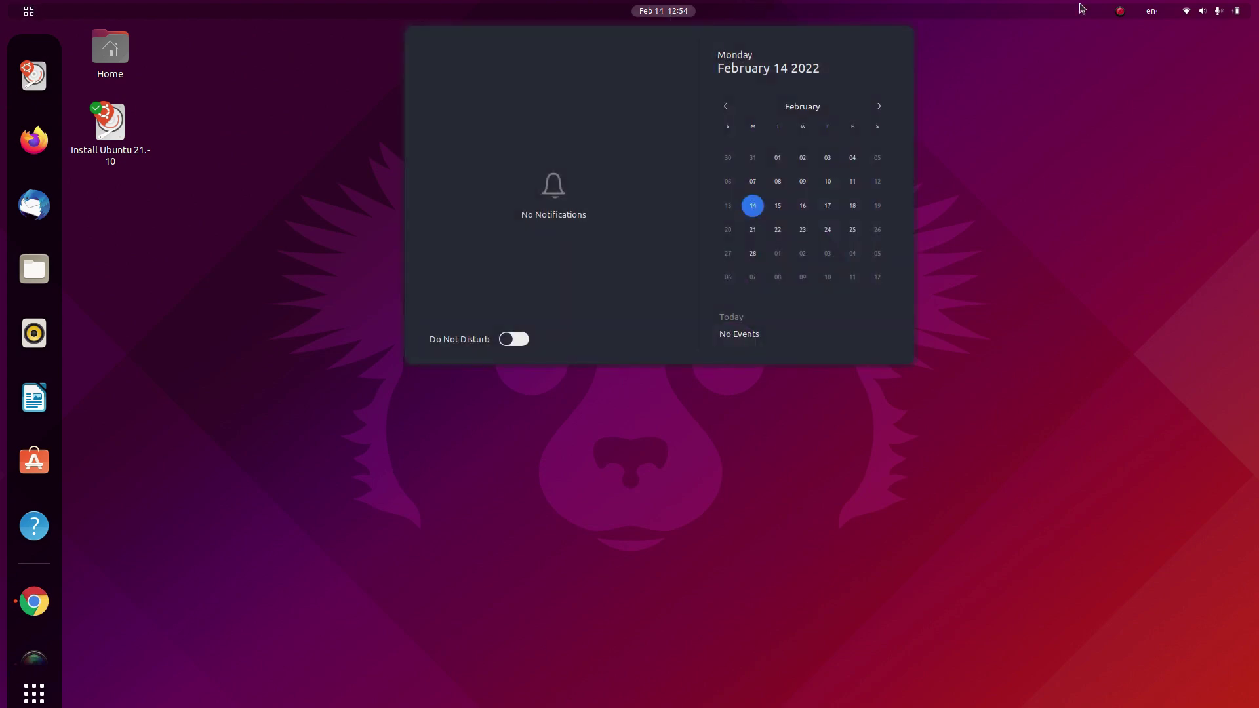
pyautogui.click(1202, 12)
pyautogui.moveTo(1128, 21)
pyautogui.click(356, 675)
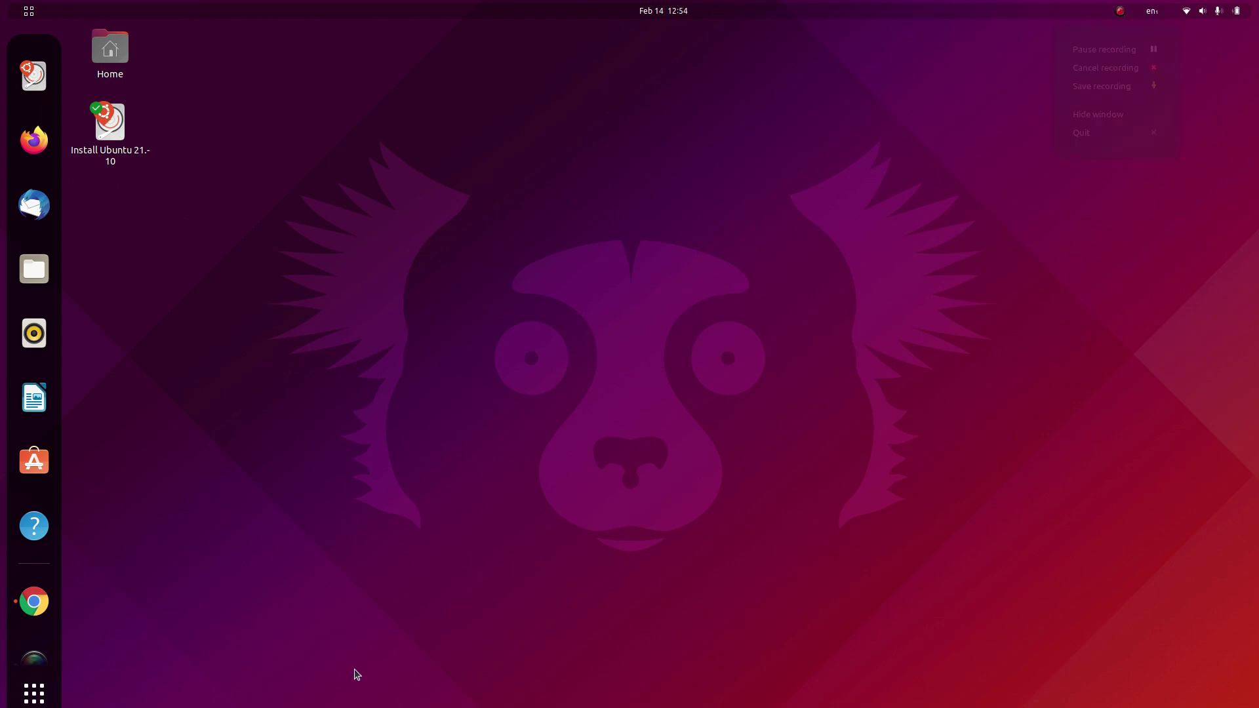
# Step: Close the running Chrome window and open the .icons folder inside Home in the file manager
pyautogui.click(36, 565)
pyautogui.click(779, 92)
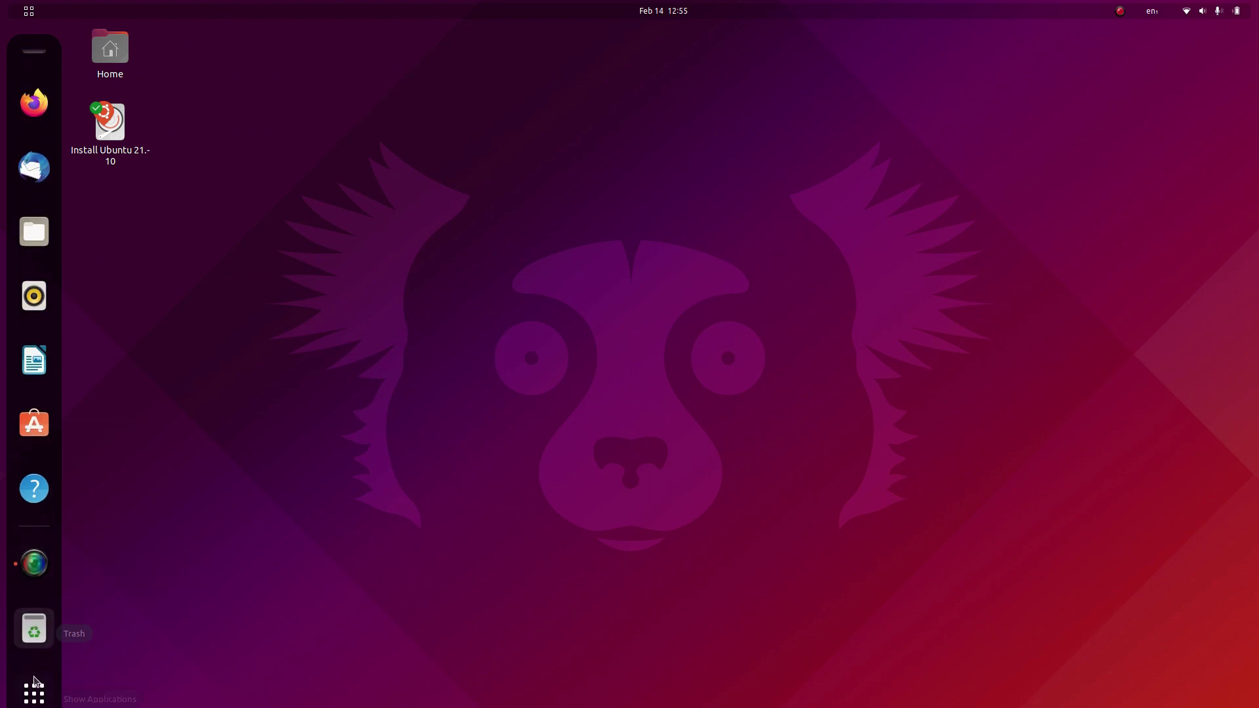
pyautogui.click(36, 232)
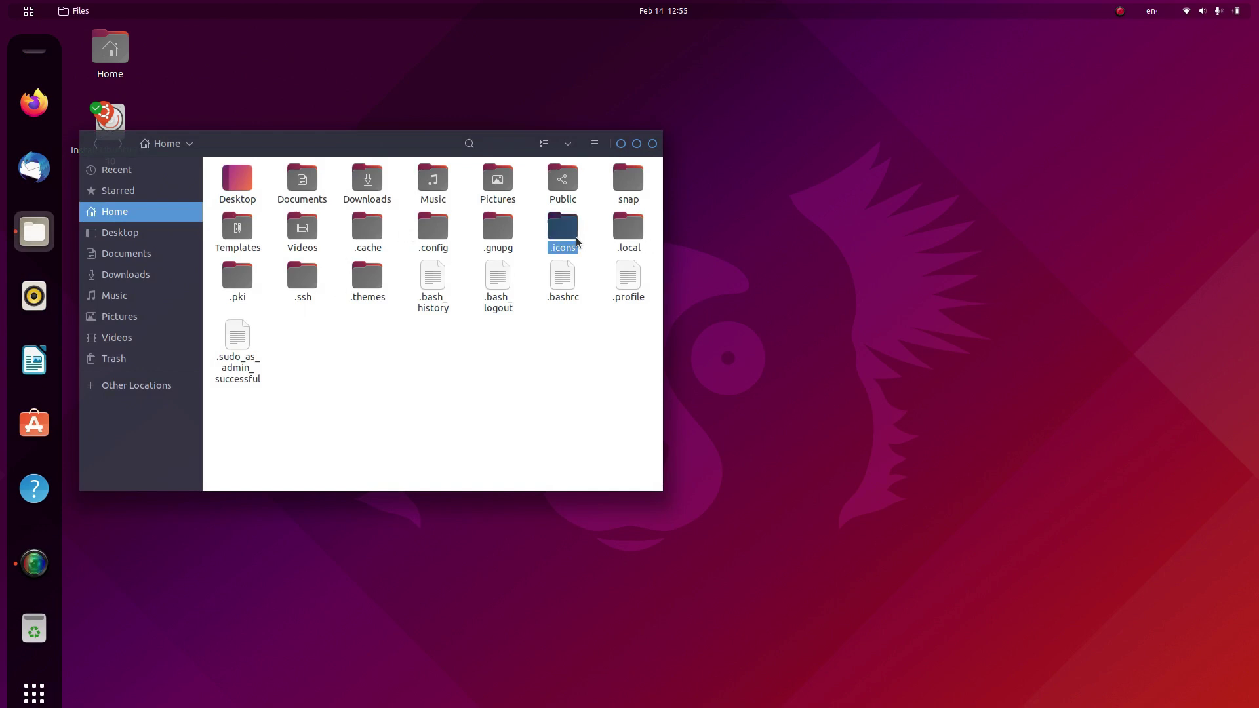
pyautogui.doubleClick(562, 229)
pyautogui.moveTo(226, 218); pyautogui.dragTo(298, 236)
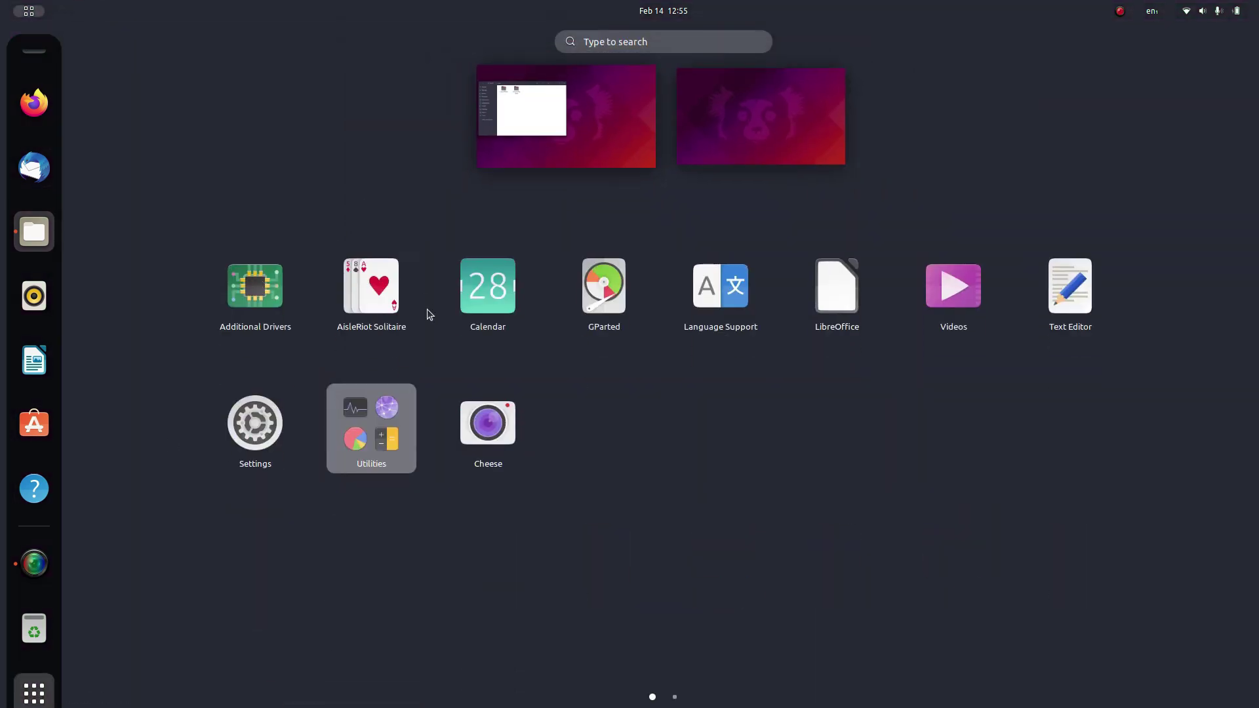
# Step: Search for "citrus icons gtk" in Chrome, view the Citrus icon theme page on gnome-look.org, and close the browser
pyautogui.write('chrom')
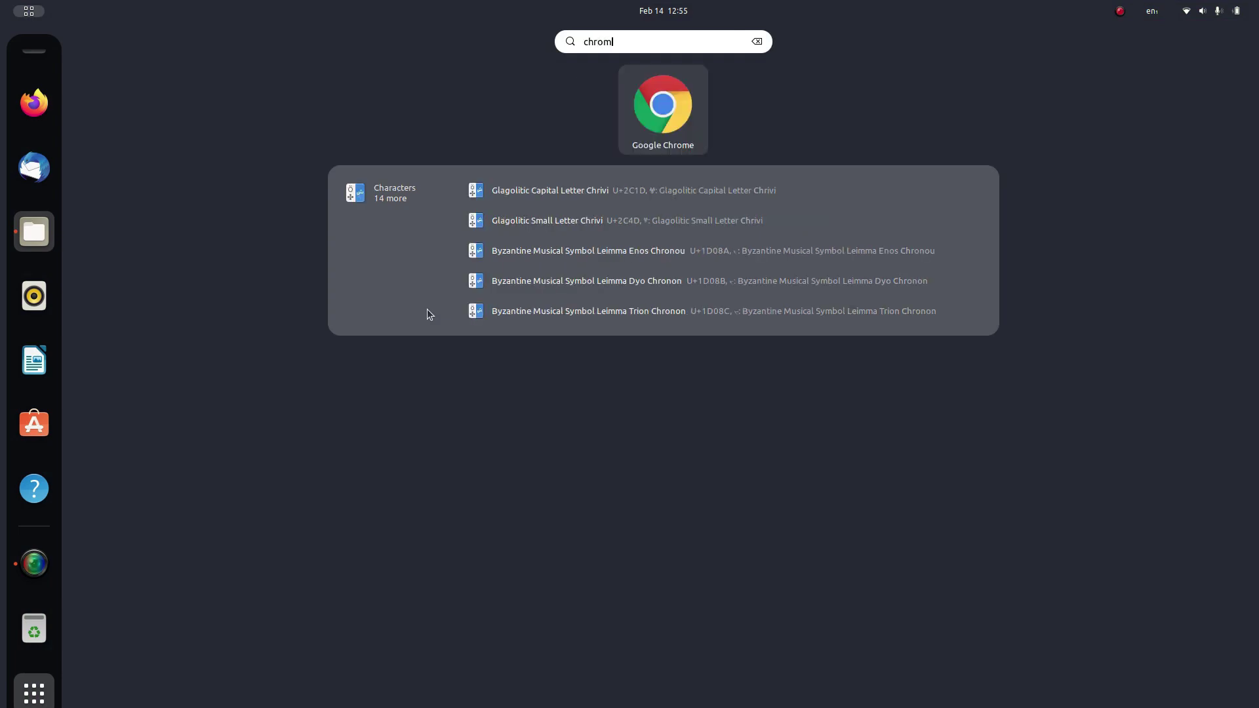
pyautogui.press('Return')
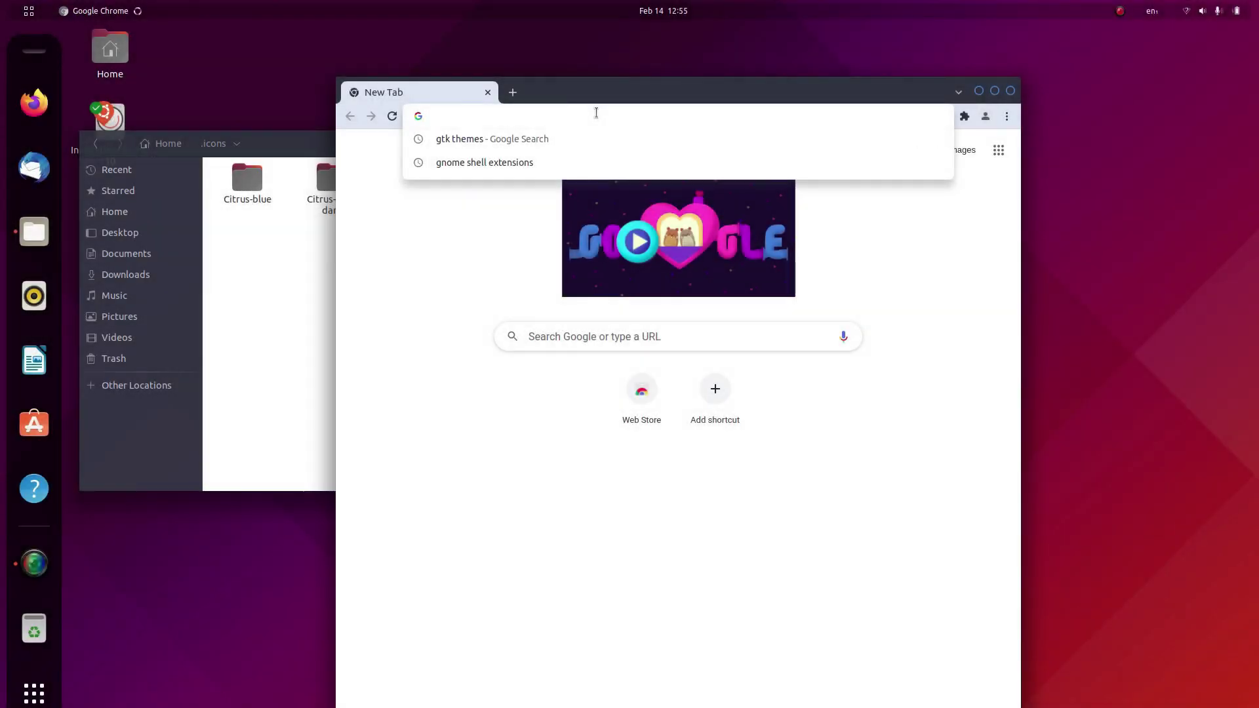
pyautogui.write('ci')
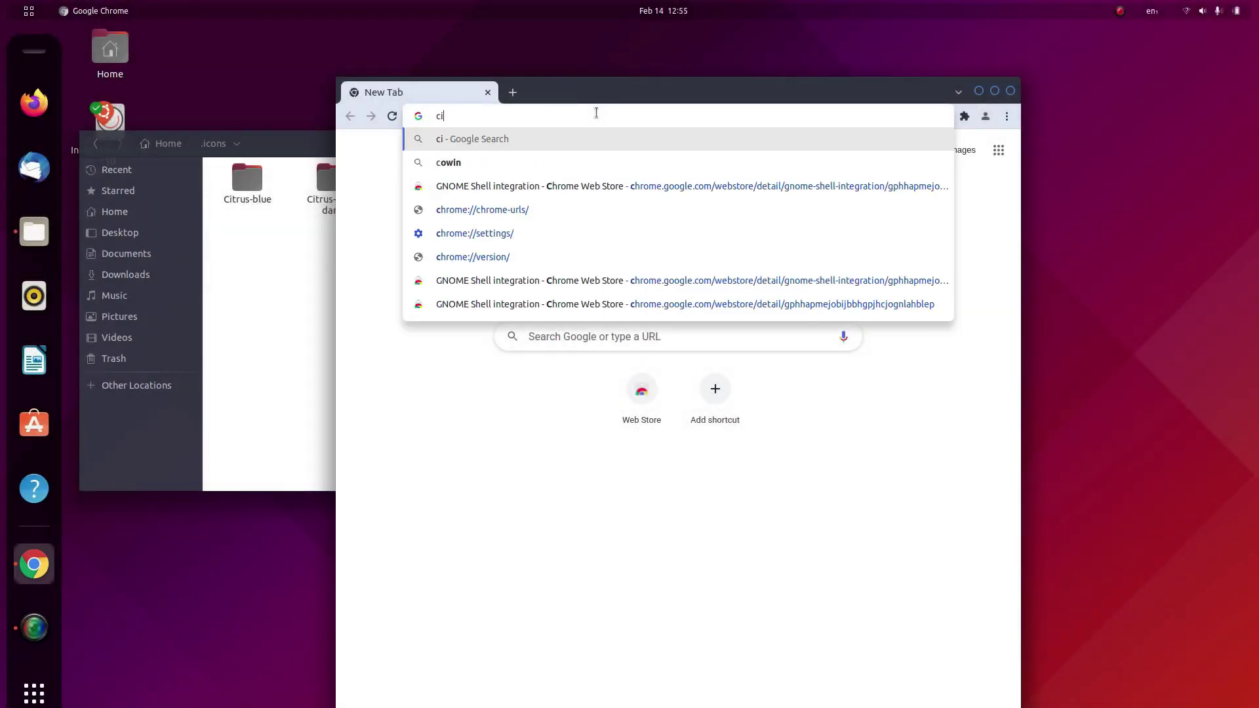
pyautogui.write('trus icons')
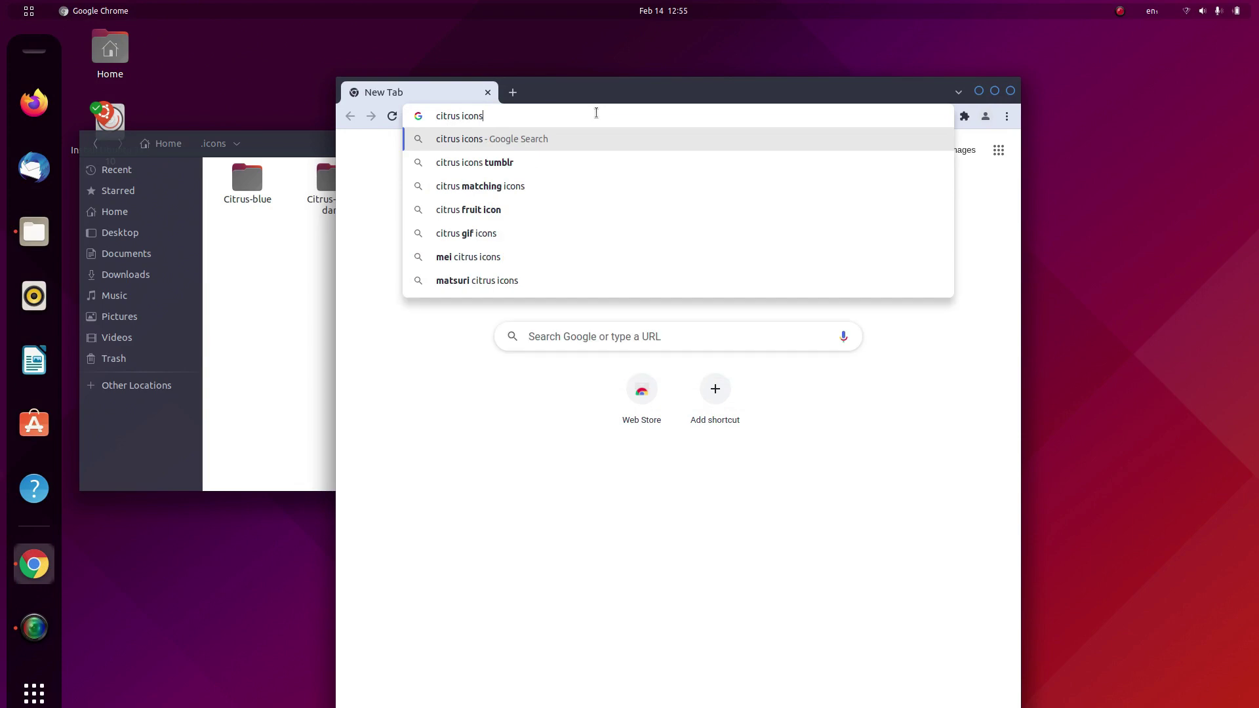
pyautogui.write(' gtk')
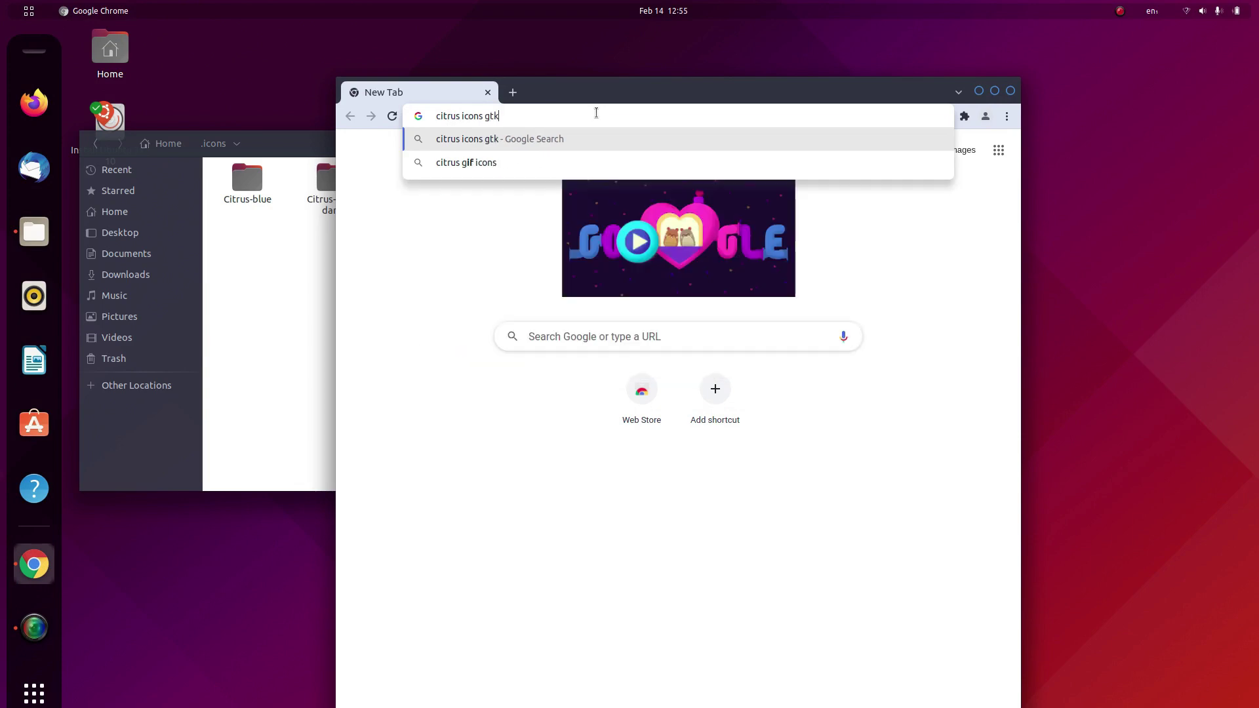
pyautogui.press('Return')
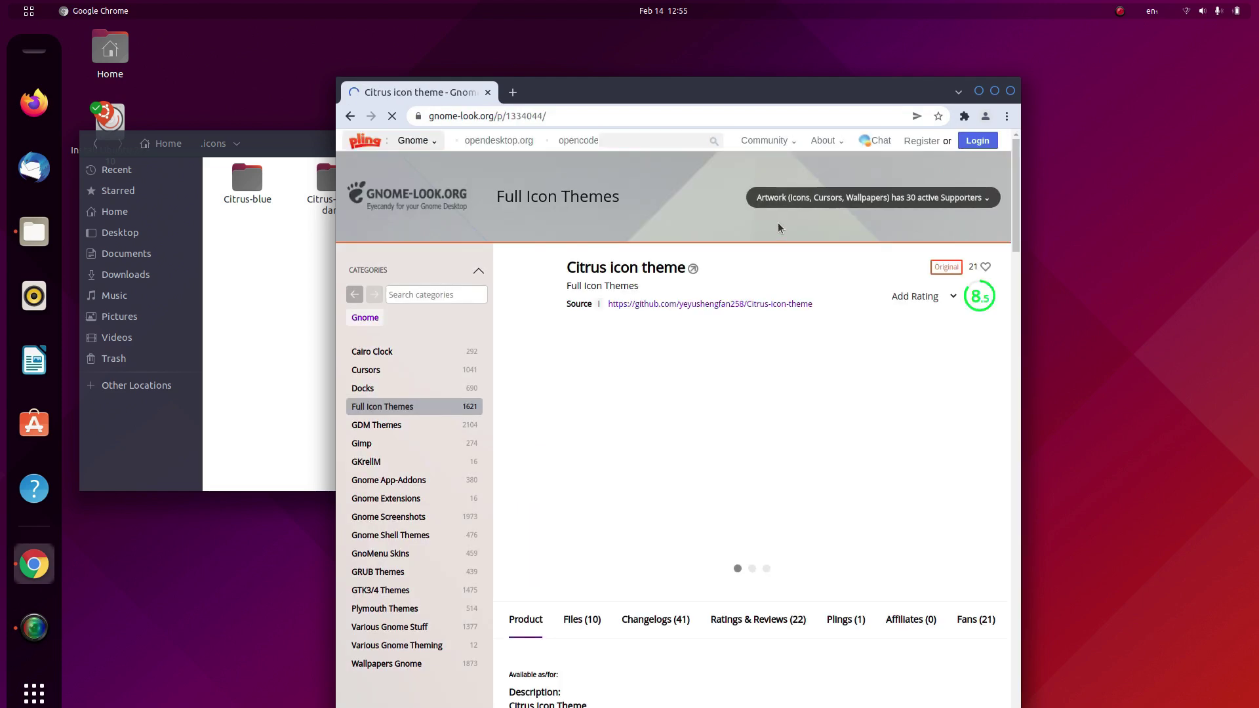
pyautogui.click(1010, 91)
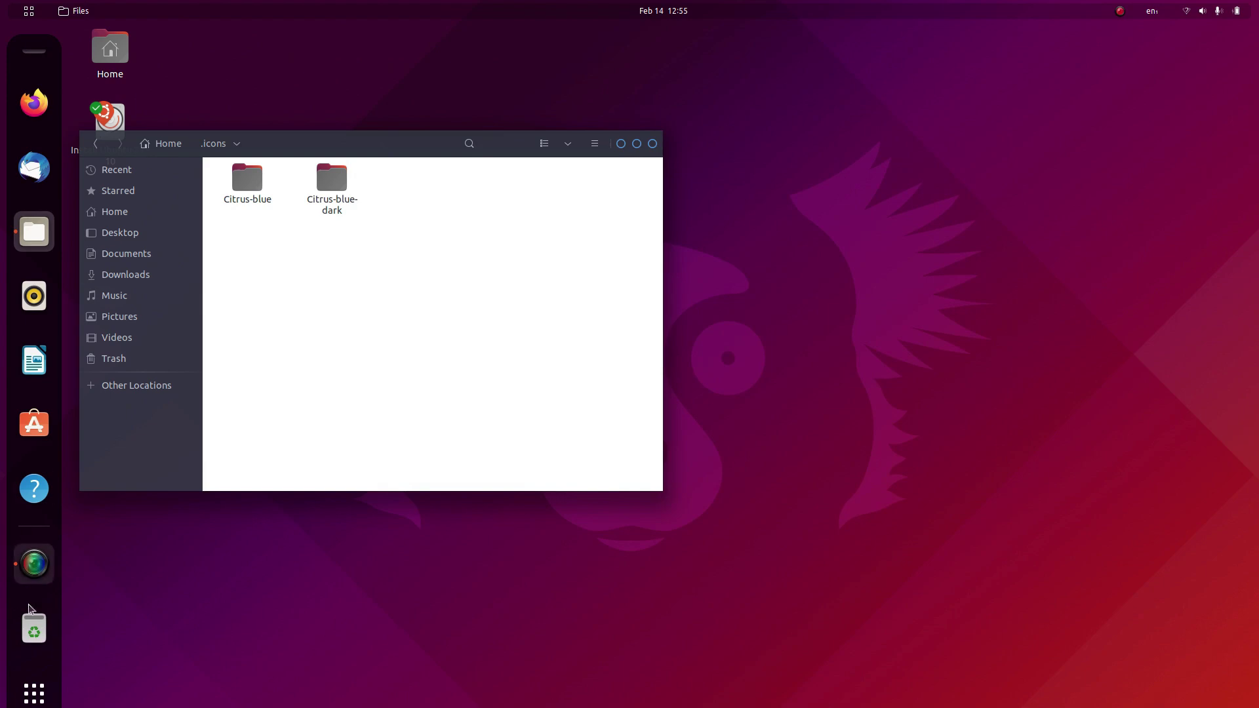
pyautogui.click(34, 692)
pyautogui.write('tweak')
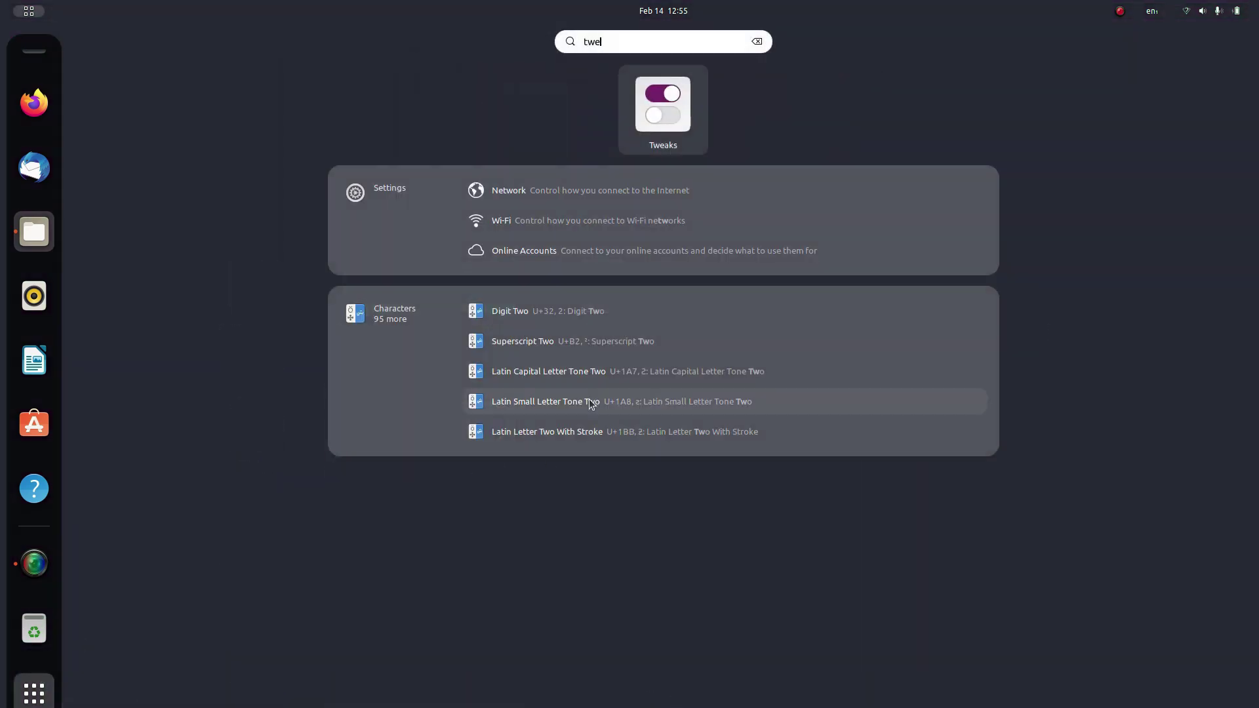
pyautogui.press('Return')
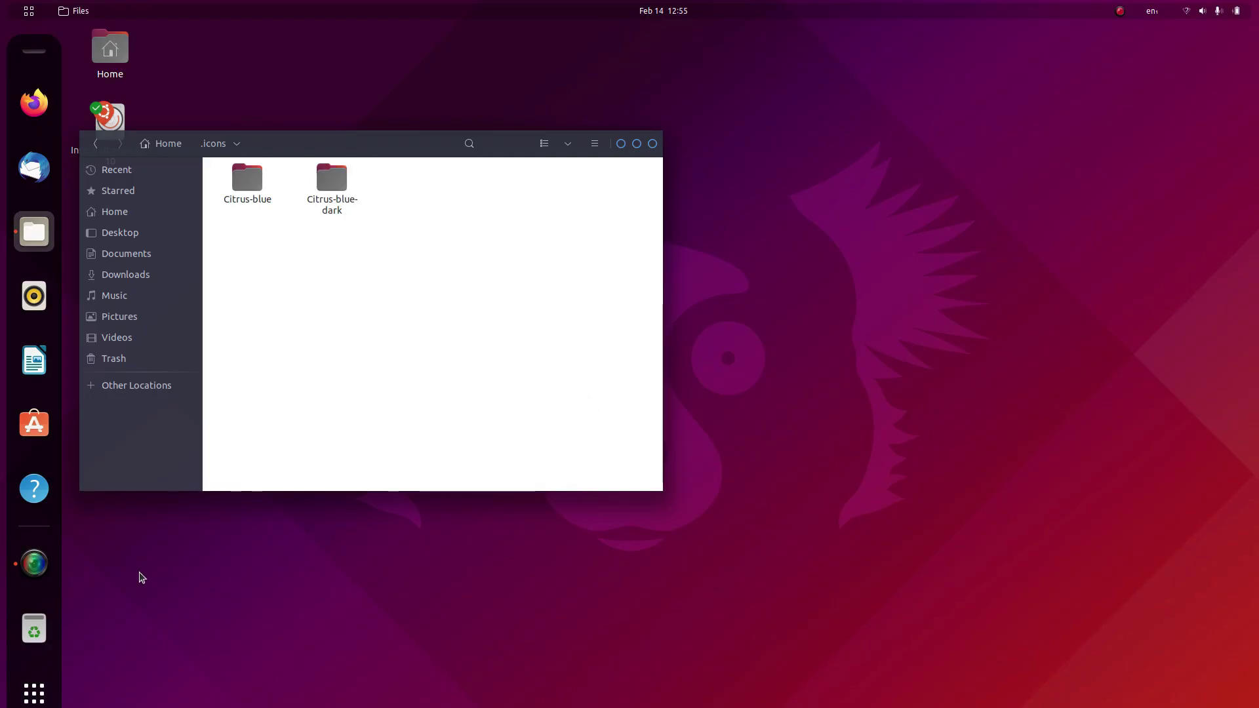
# Step: Open Tweaks, set the Icons theme to Citrus-blue-dark in the appearance settings, and close Tweaks
pyautogui.click(34, 692)
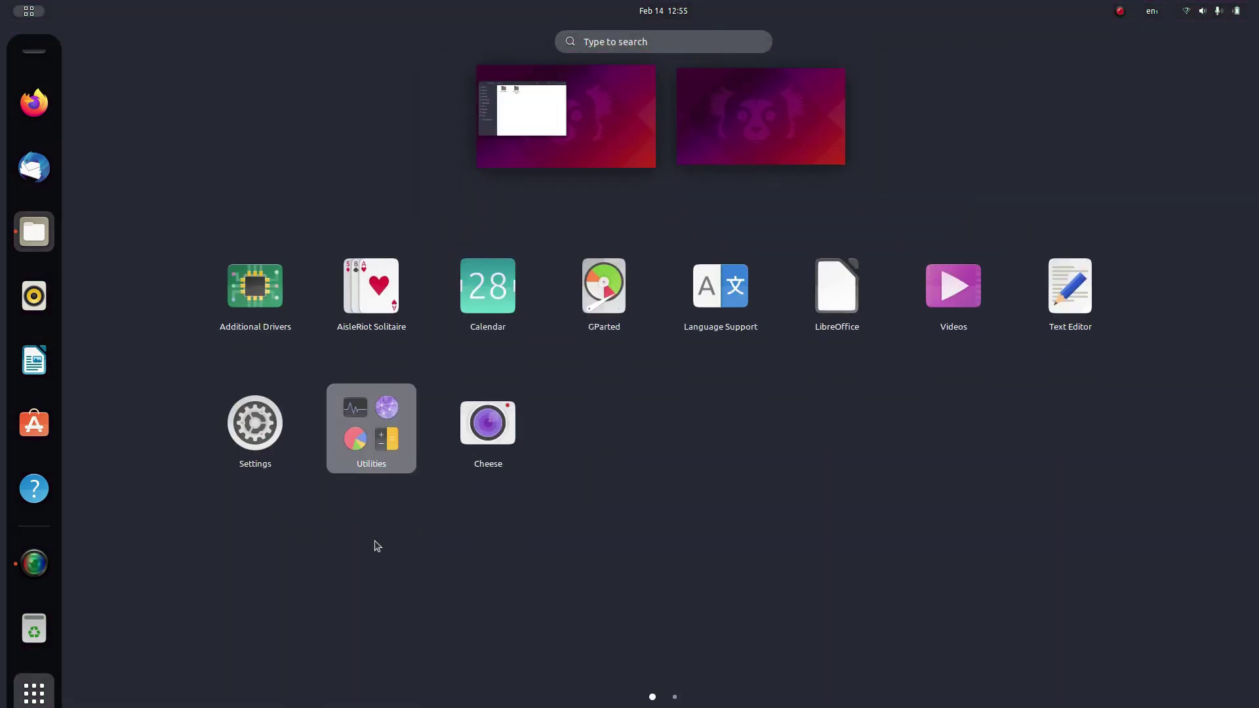
pyautogui.write('twel')
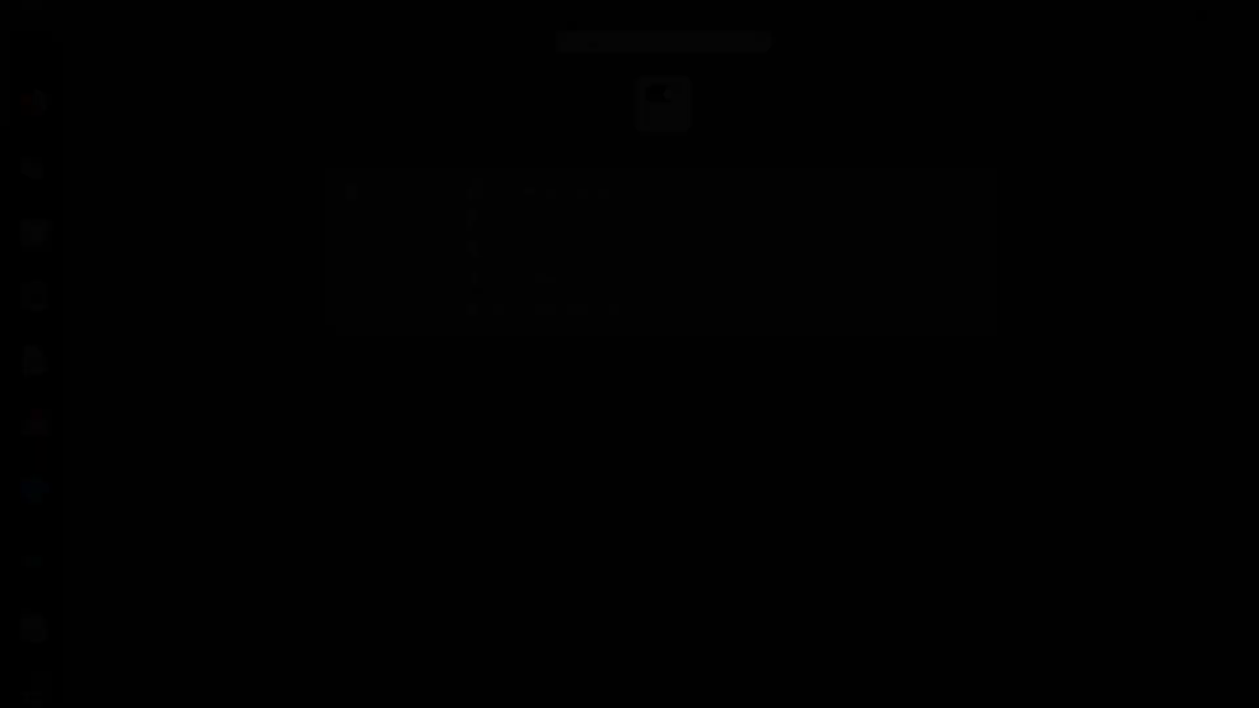
pyautogui.press('Return')
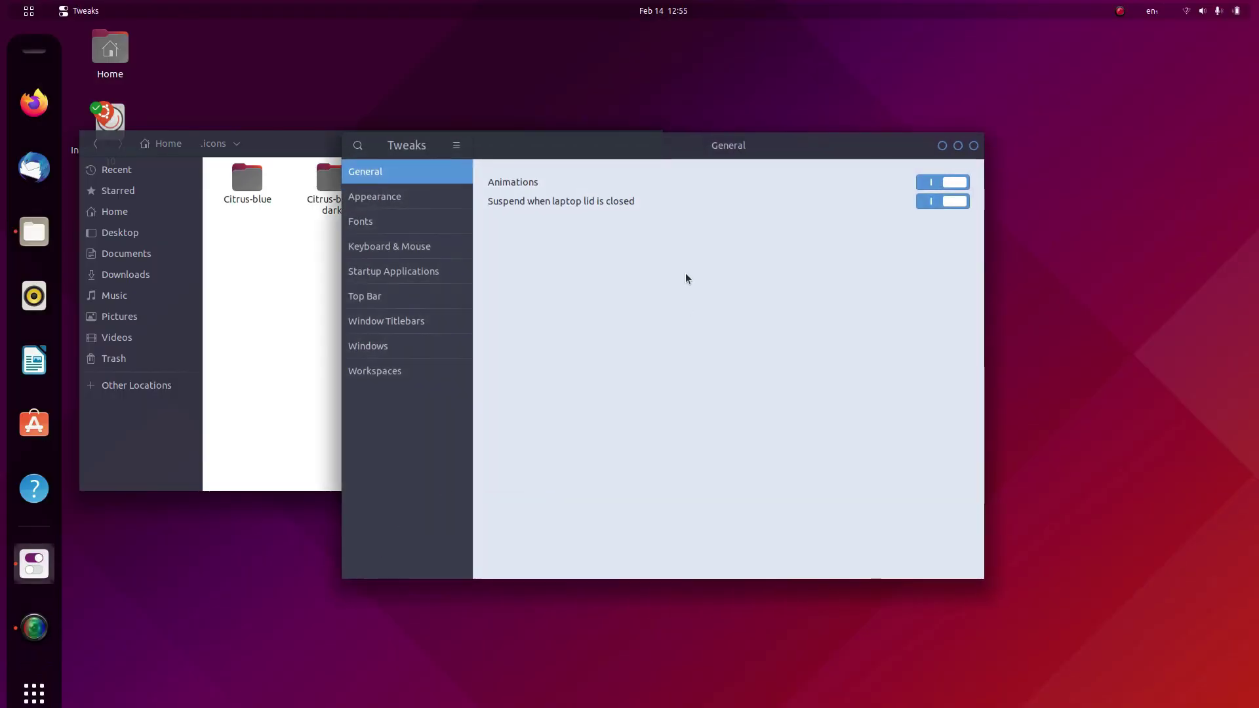
pyautogui.click(434, 199)
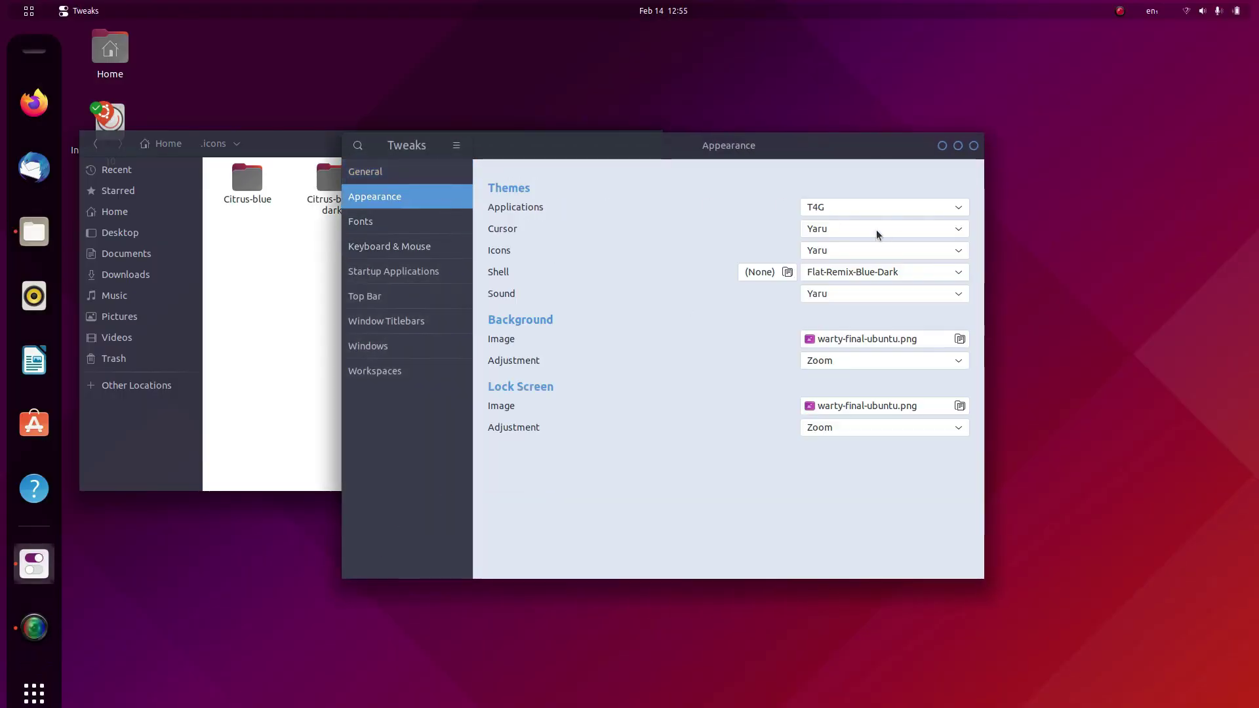
pyautogui.click(825, 252)
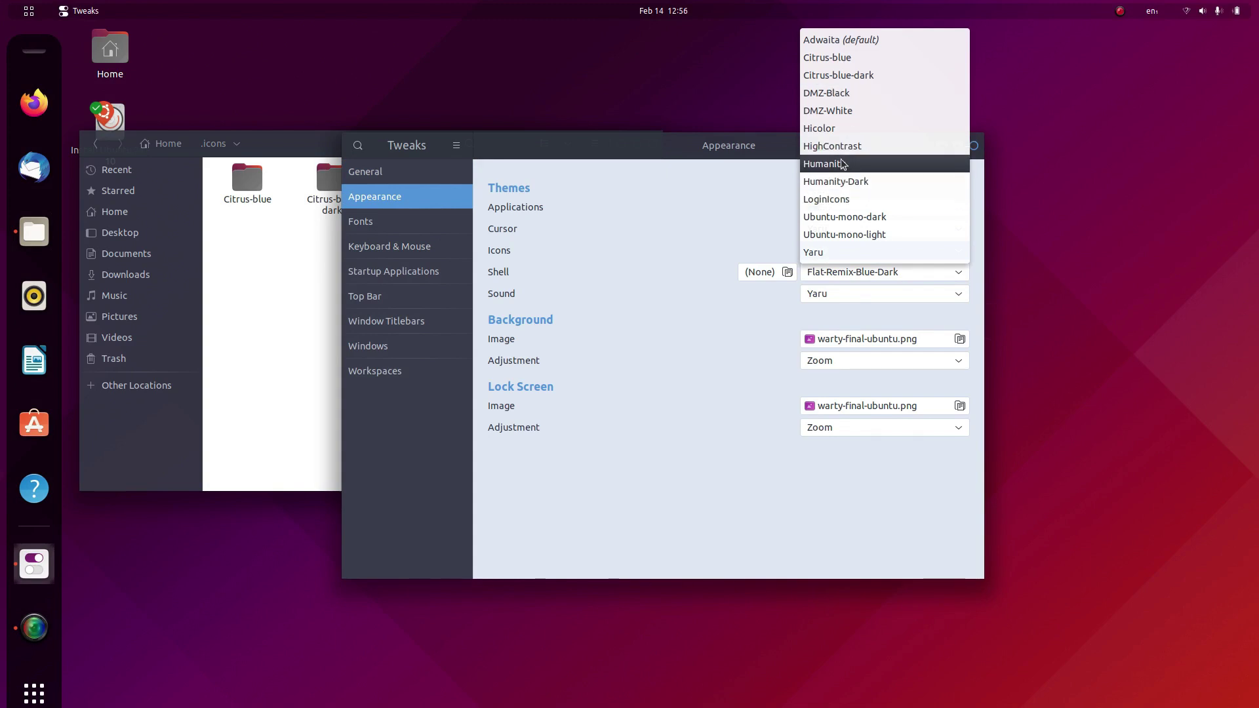
pyautogui.click(853, 74)
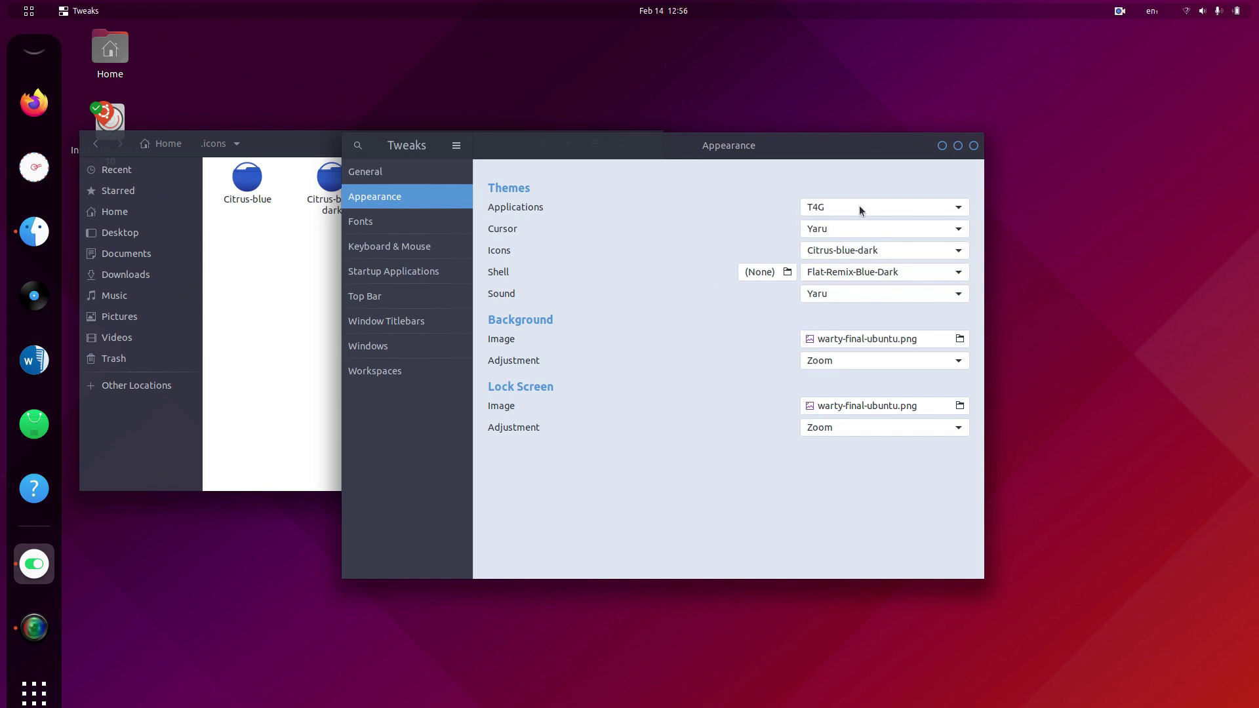
pyautogui.click(974, 145)
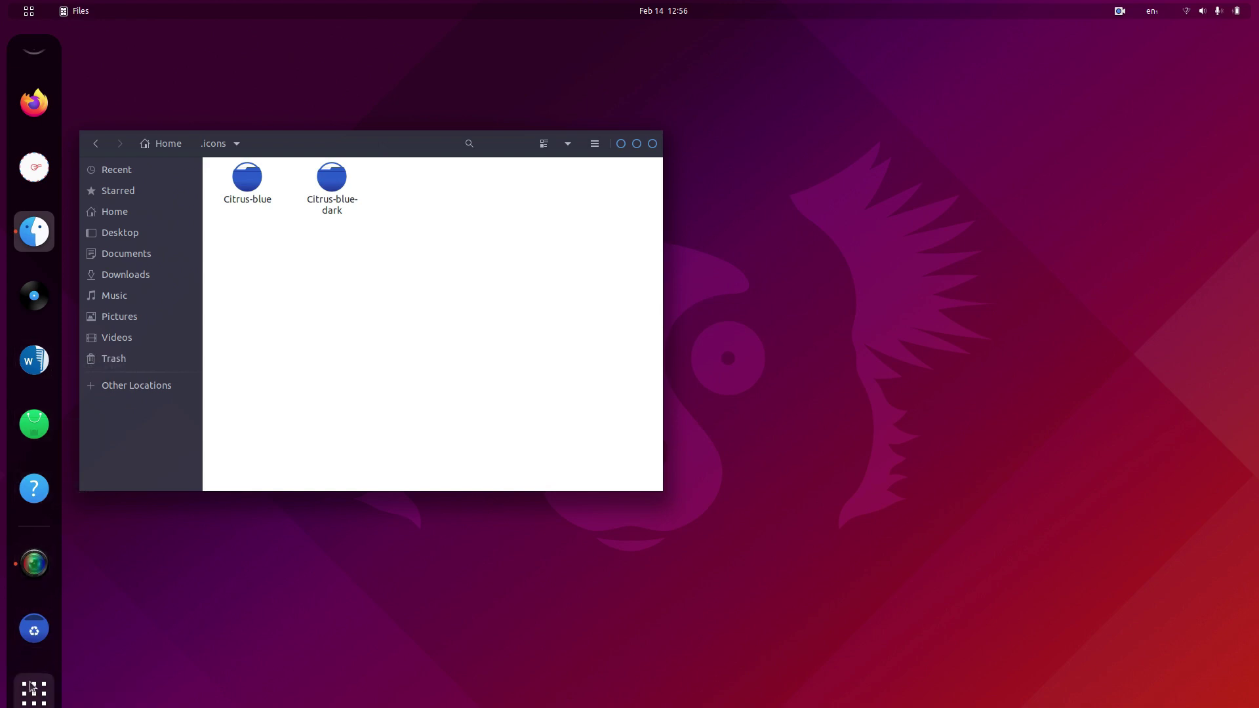
# Step: Browse both pages of the application grid and the Utilities folder to examine the app icons
pyautogui.moveTo(497, 150); pyautogui.dragTo(621, 184)
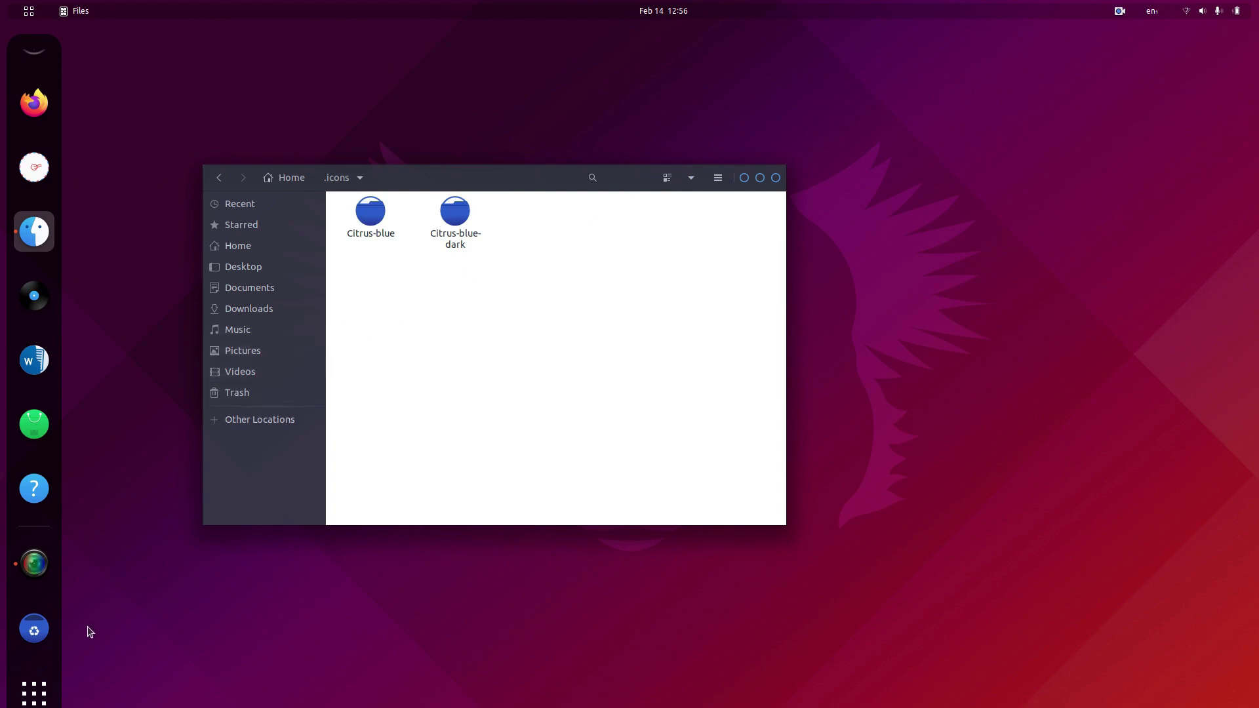
pyautogui.click(33, 692)
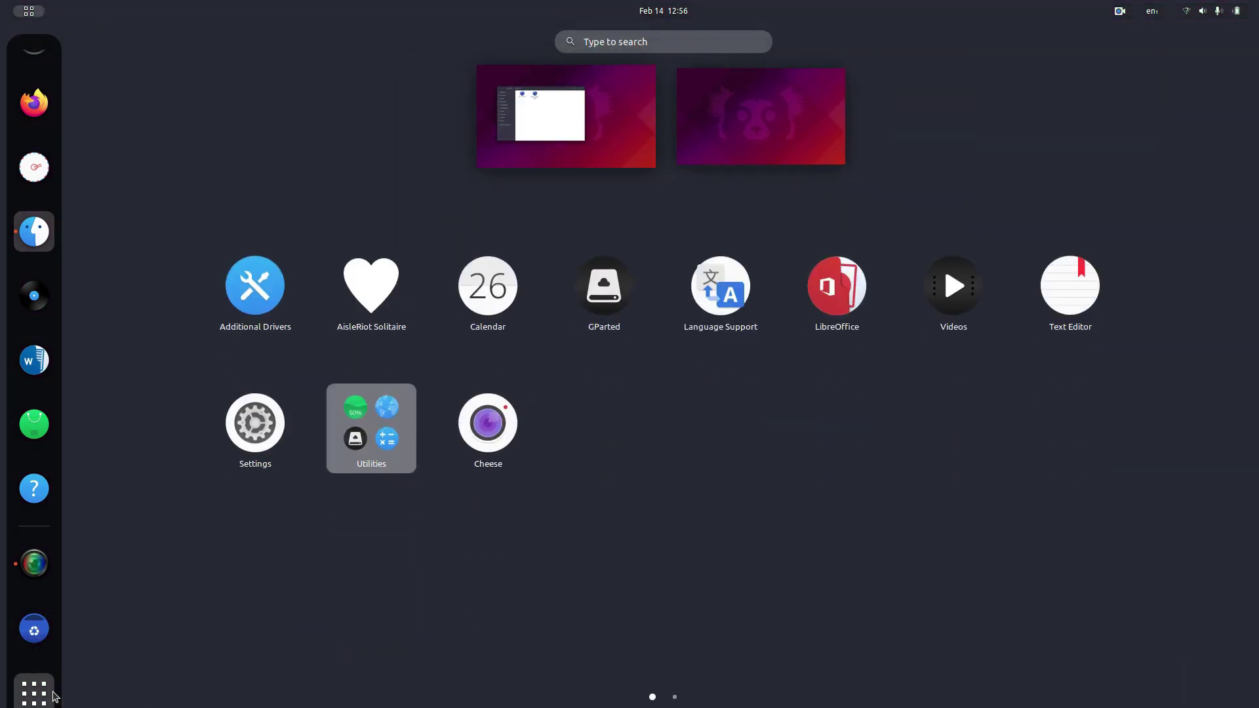
pyautogui.scroll(-1, 631, 461)
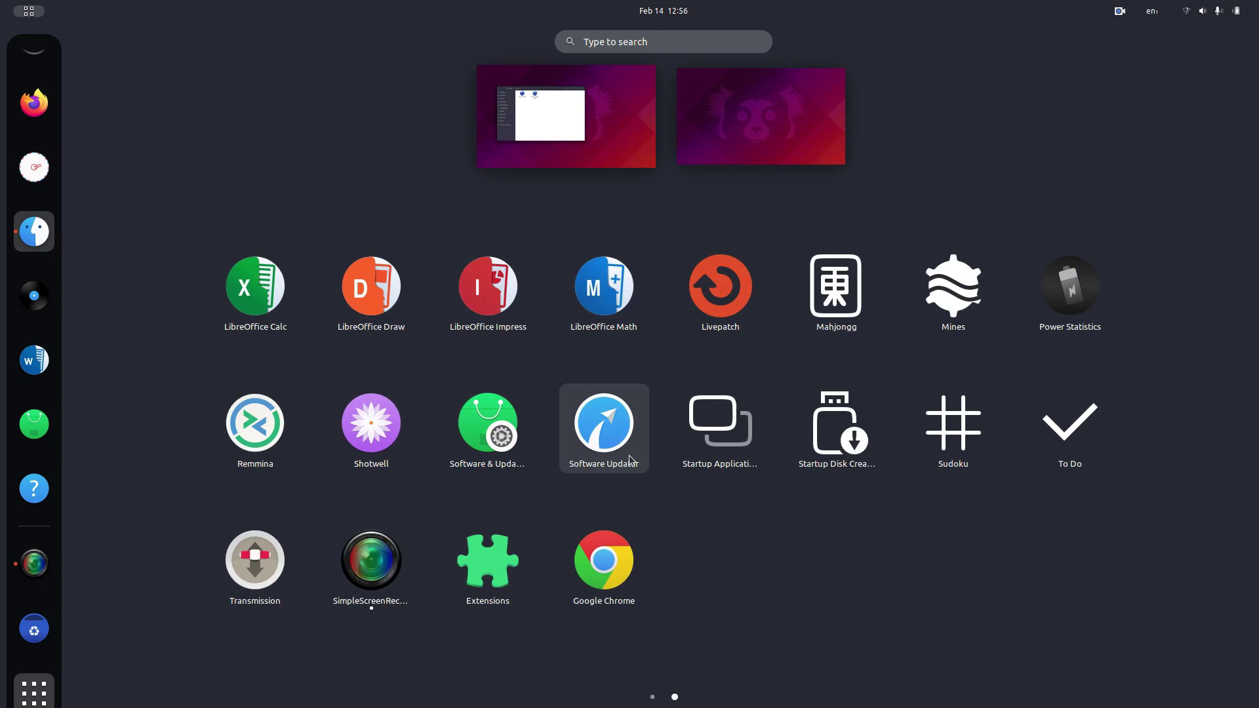
pyautogui.scroll(1, 631, 461)
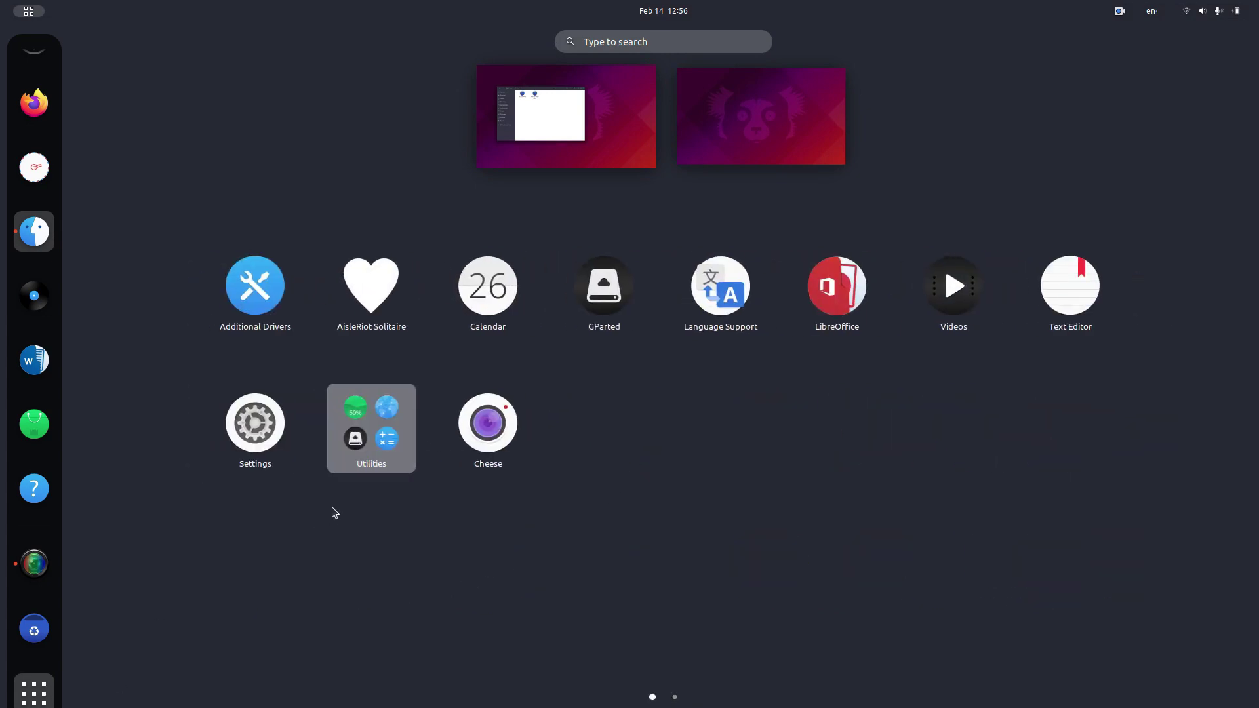
pyautogui.click(371, 428)
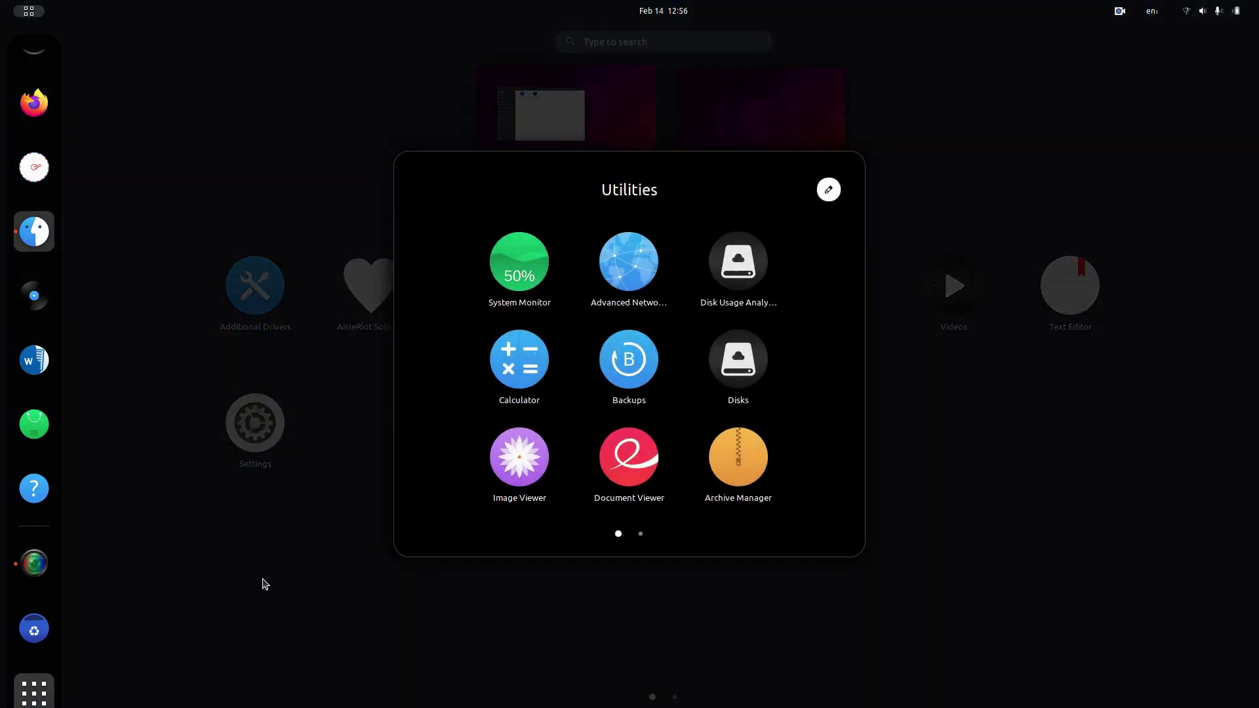
pyautogui.click(265, 584)
pyautogui.click(371, 428)
pyautogui.scroll(-1, 652, 416)
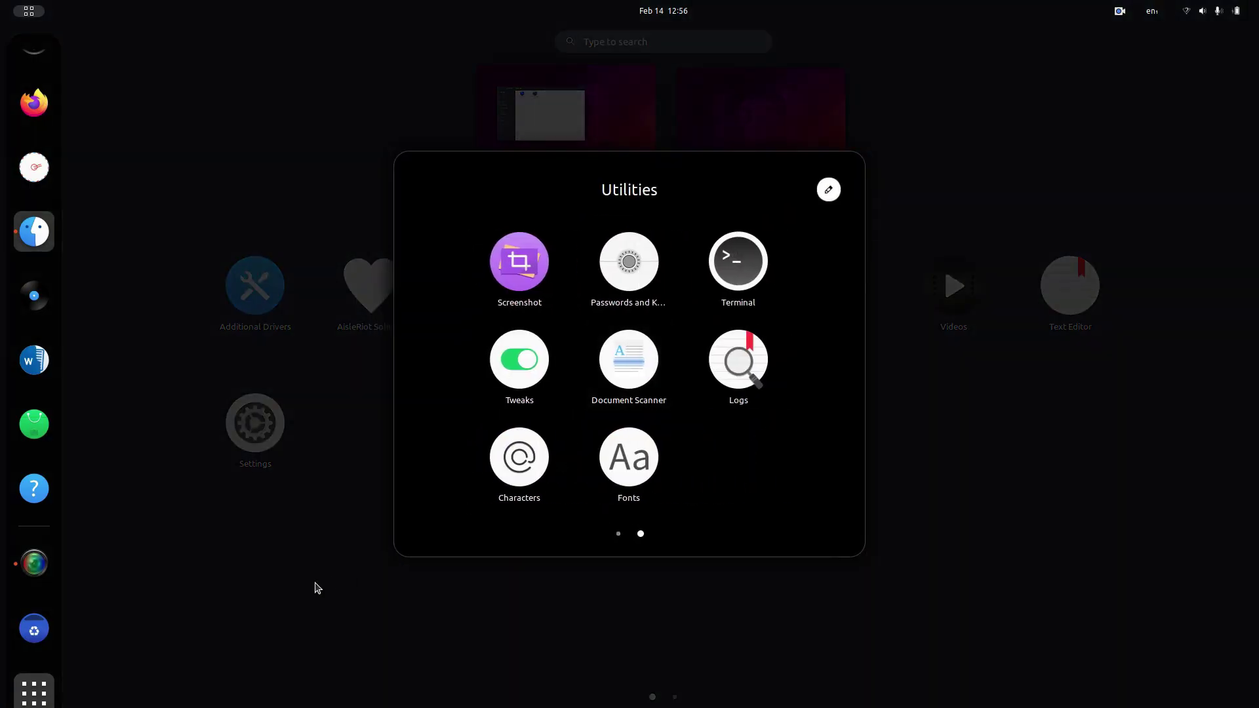
# Step: Leave the application grid, view the folder icons in Home in the file manager, and close its window
pyautogui.click(317, 589)
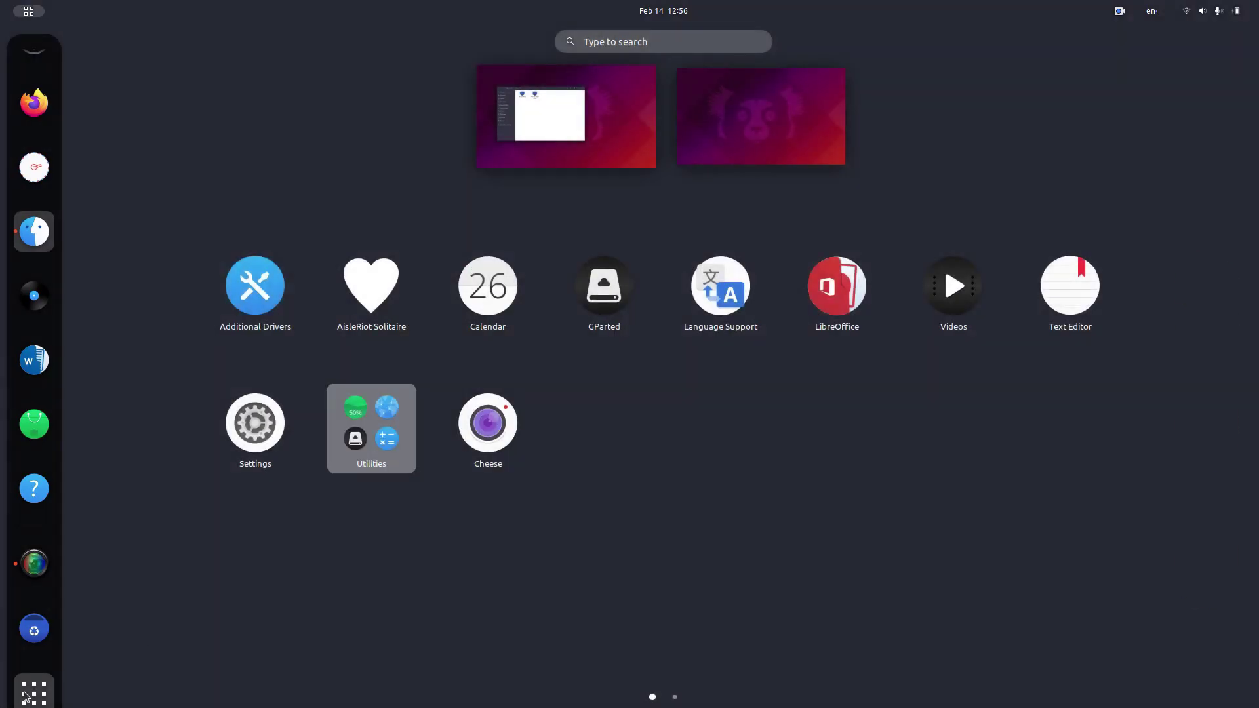
pyautogui.click(25, 697)
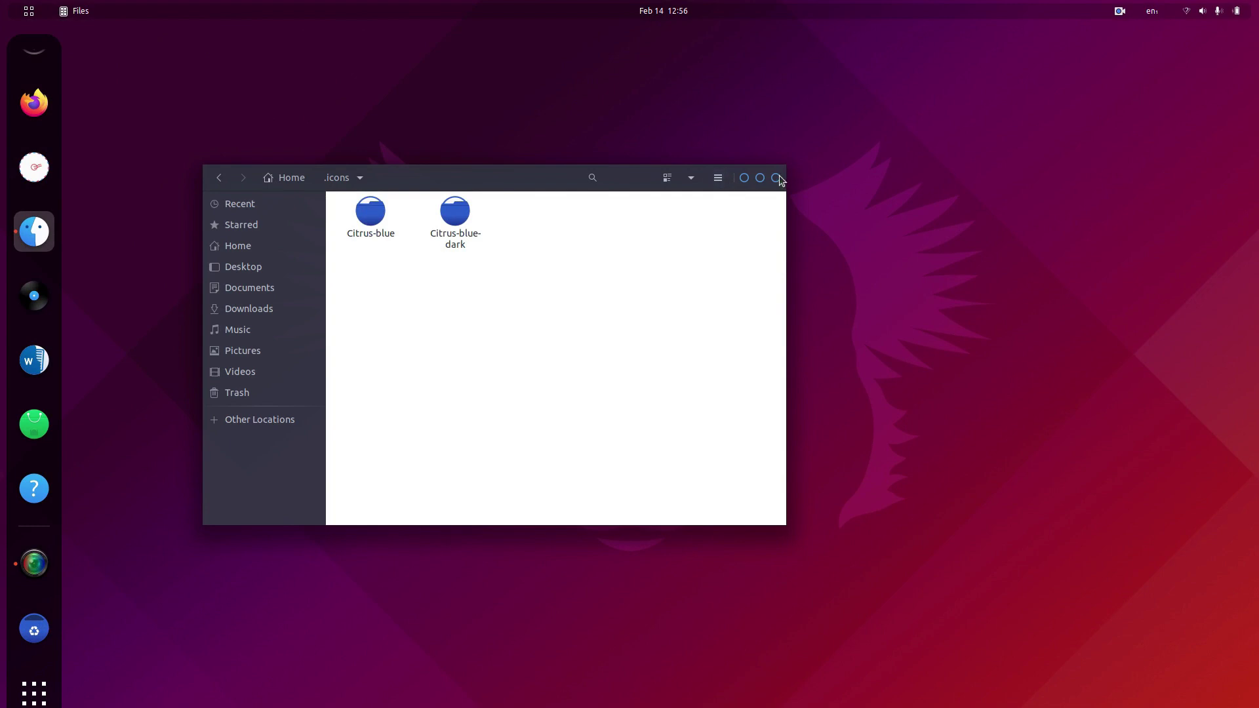
pyautogui.click(239, 243)
pyautogui.click(598, 387)
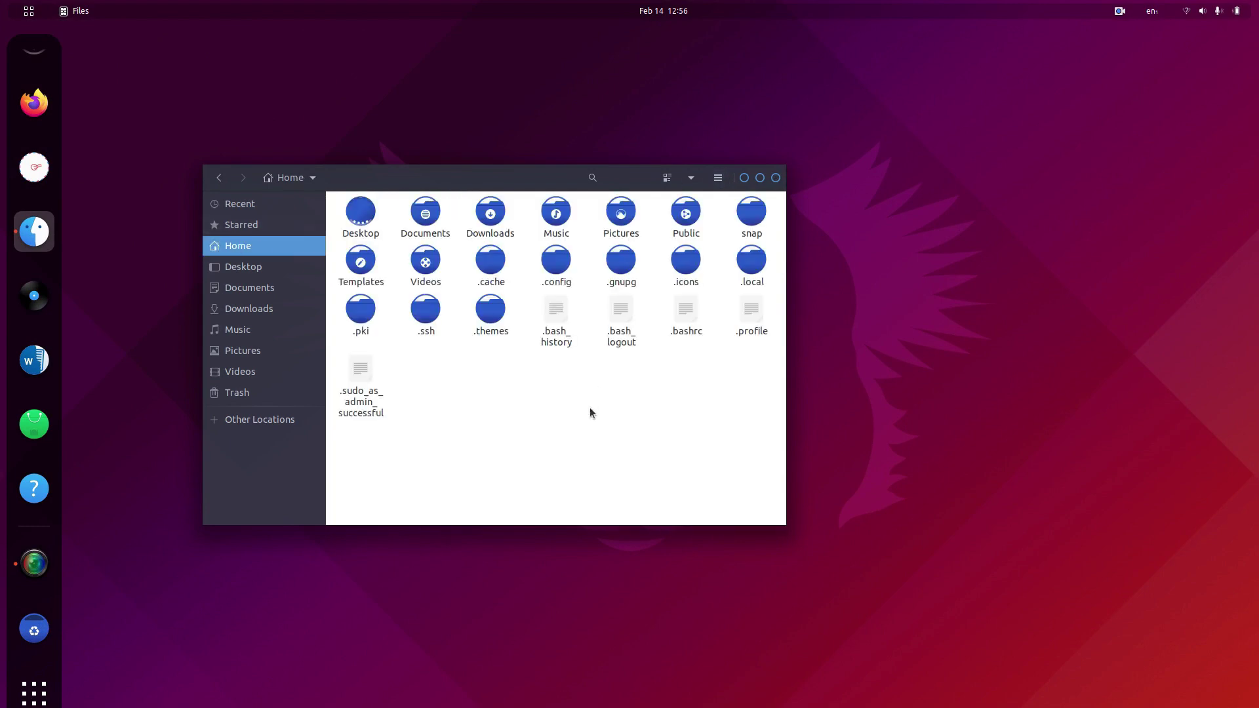
pyautogui.click(775, 177)
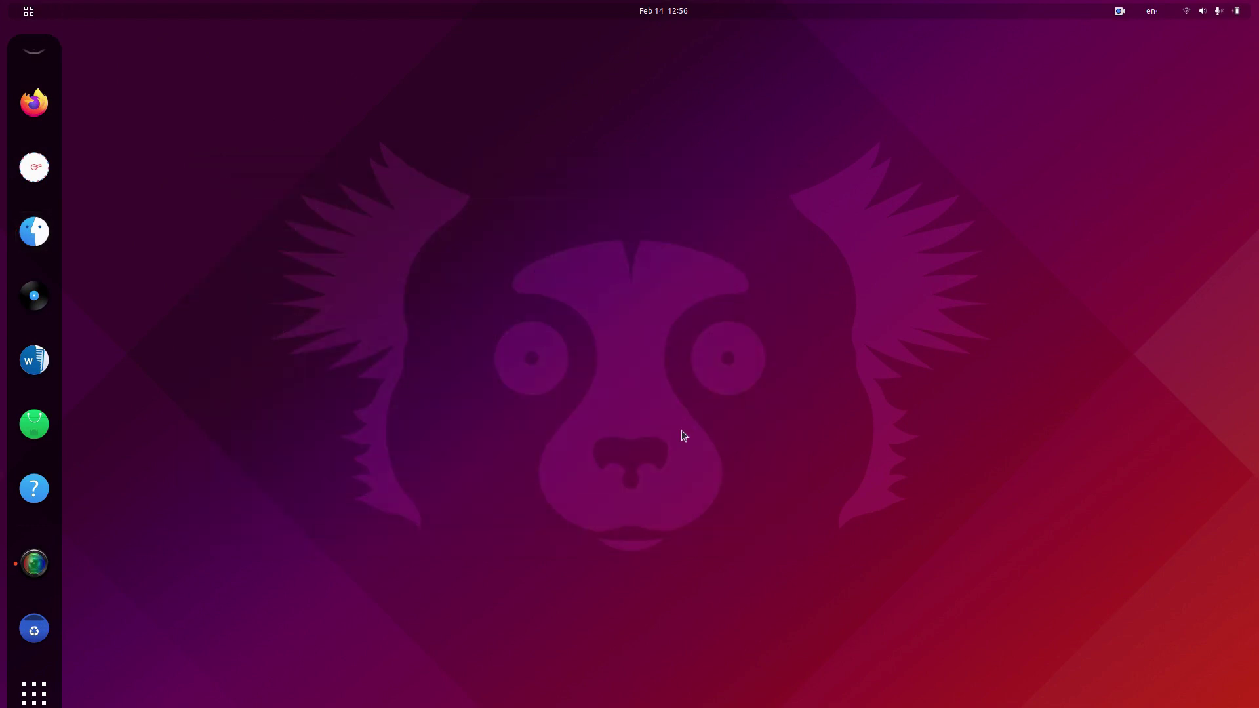
pyautogui.hotkey('alt', 'Tab')
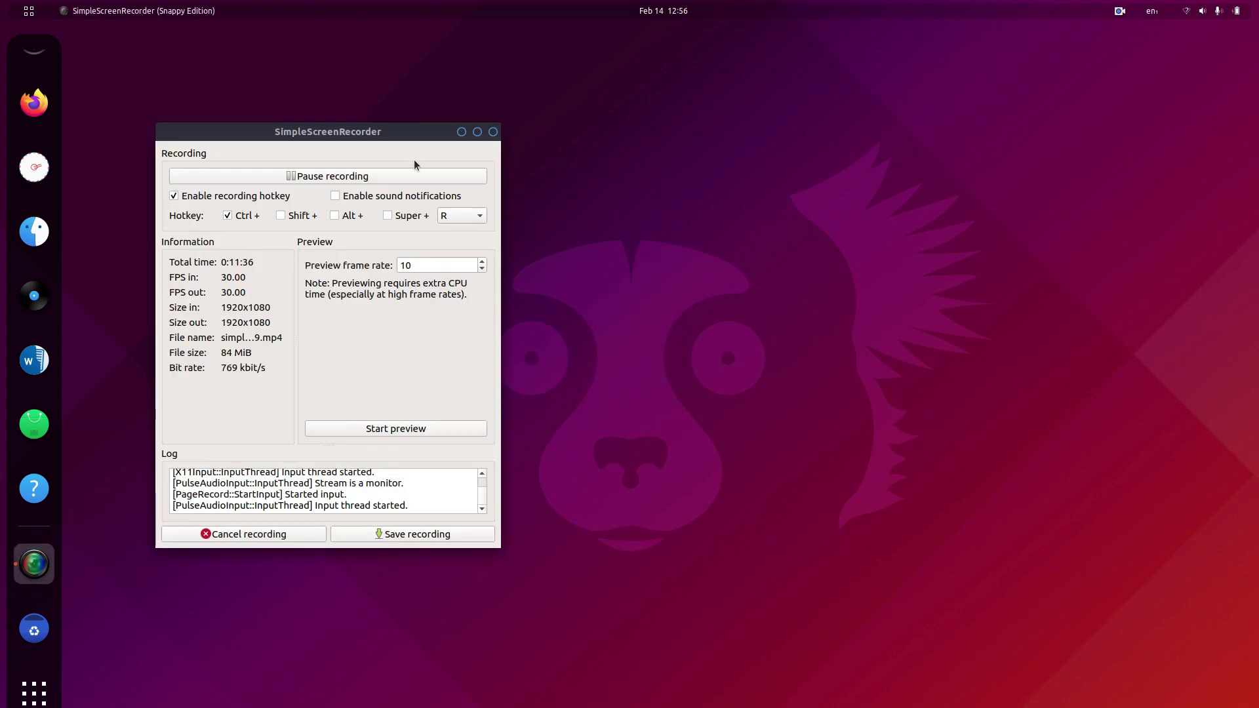
# Step: Launch Chrome from the application search and maximize its window
pyautogui.click(52, 700)
pyautogui.write('chrom')
pyautogui.press('Return')
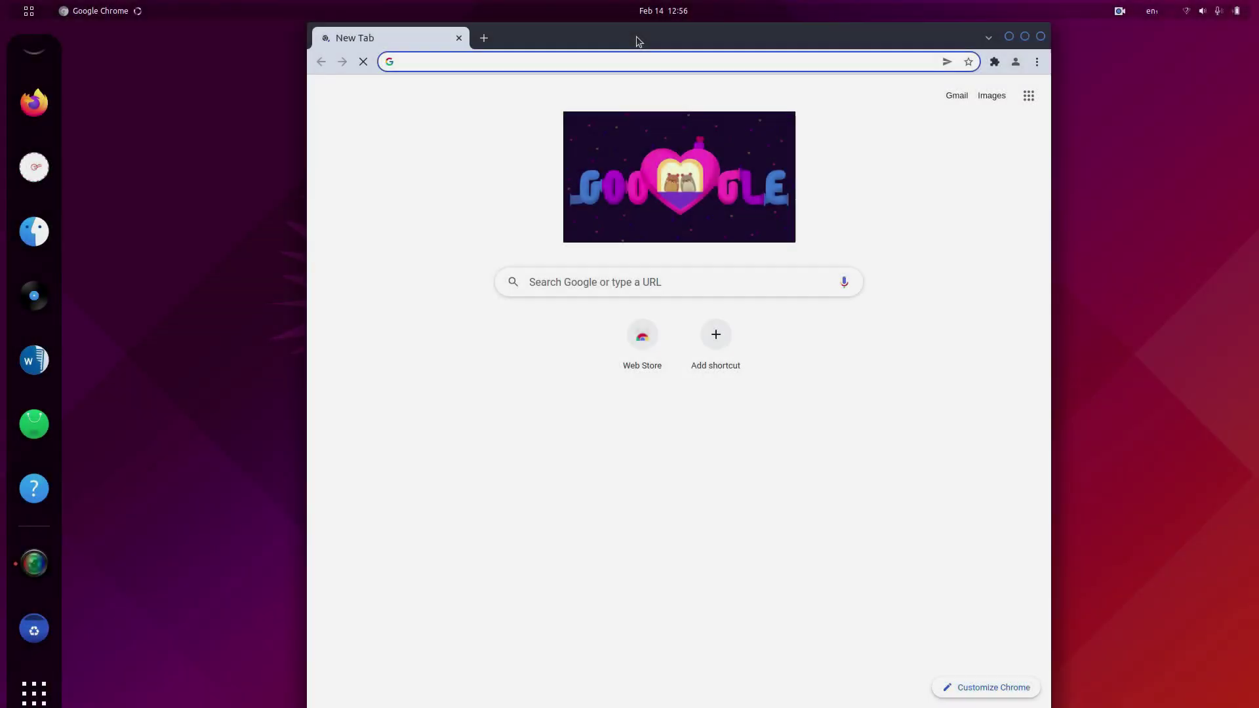
pyautogui.doubleClick(636, 37)
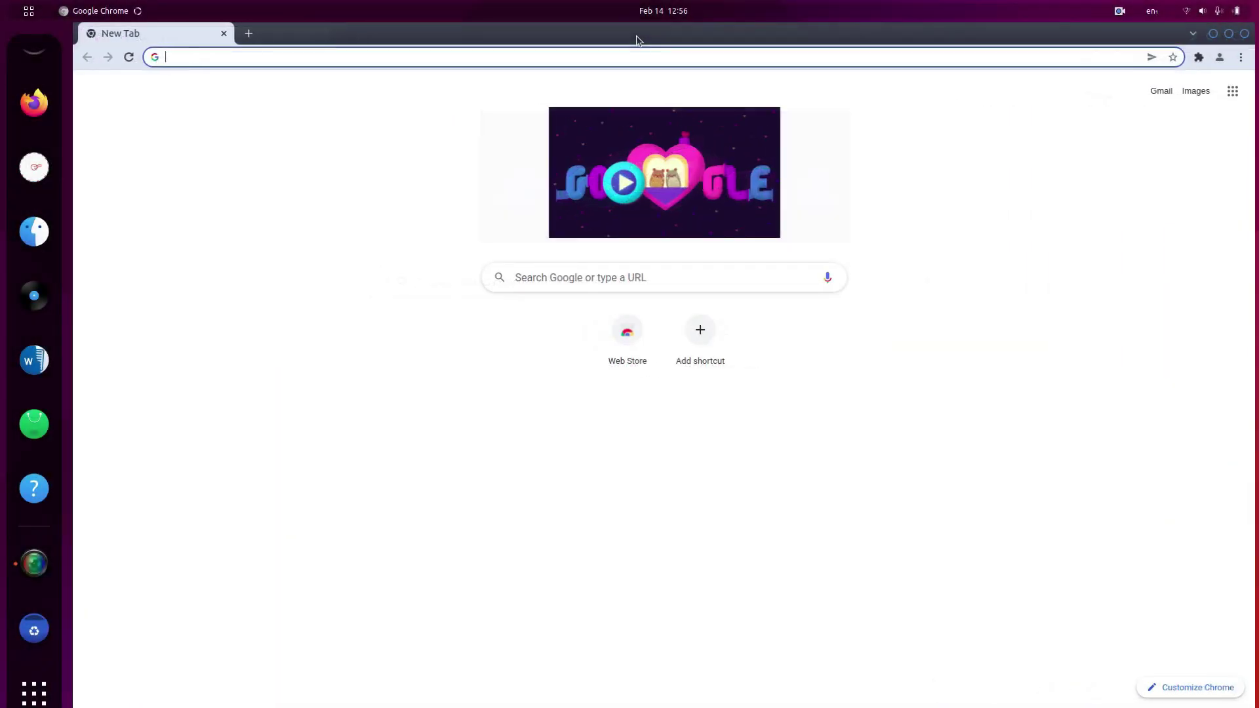
# Step: Run the earlier "gnome shell extensions" web search again and open the GNOME Shell Extensions site
pyautogui.click(538, 59)
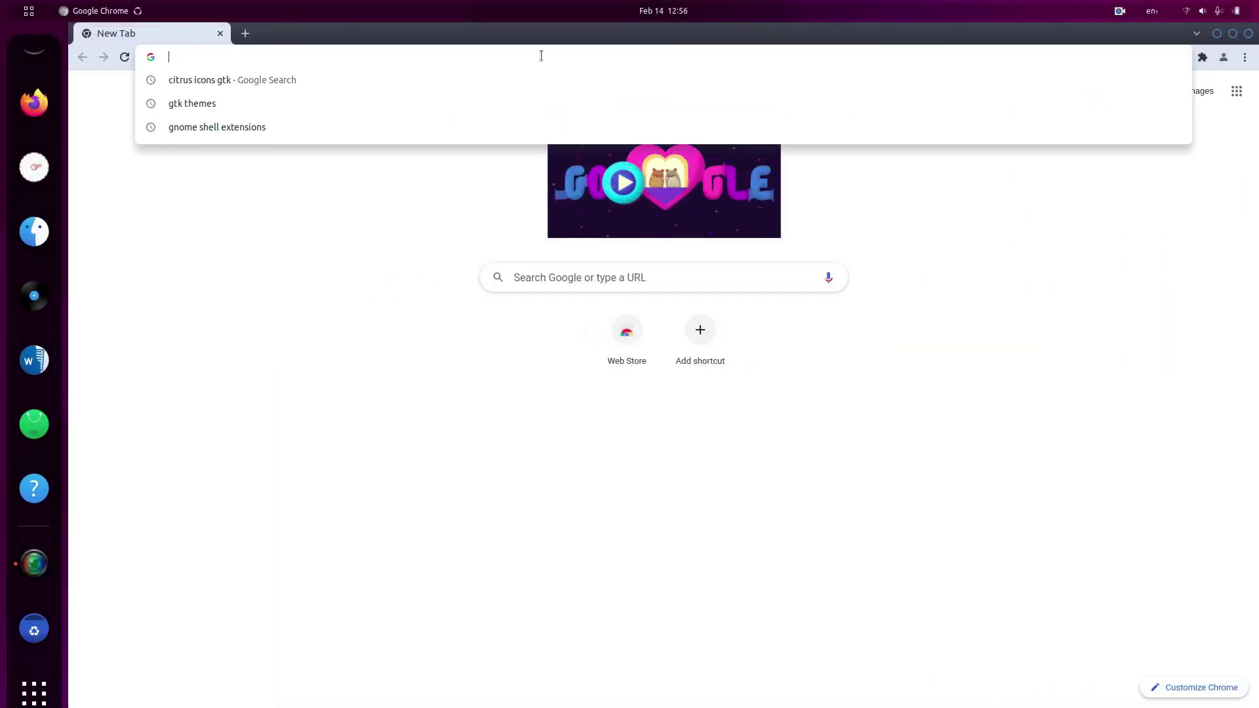
pyautogui.click(322, 250)
pyautogui.click(350, 53)
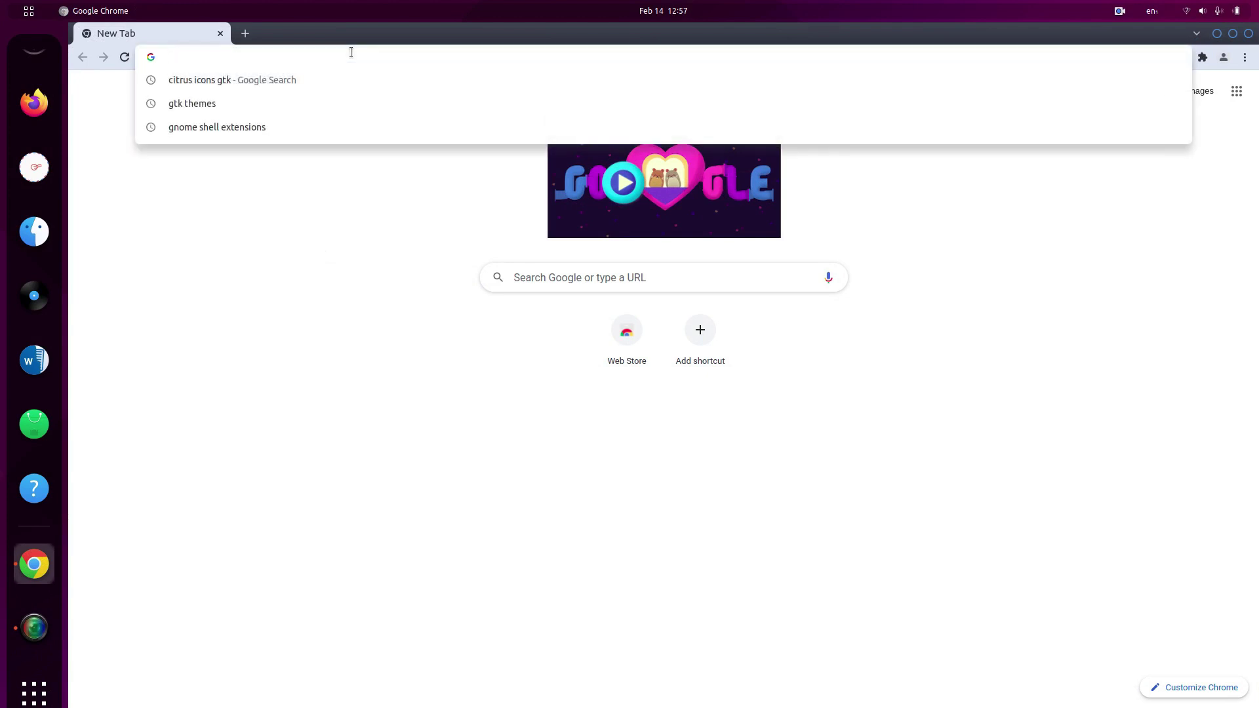
pyautogui.press('Down')
pyautogui.press('Down')
pyautogui.press('Down')
pyautogui.press('Return')
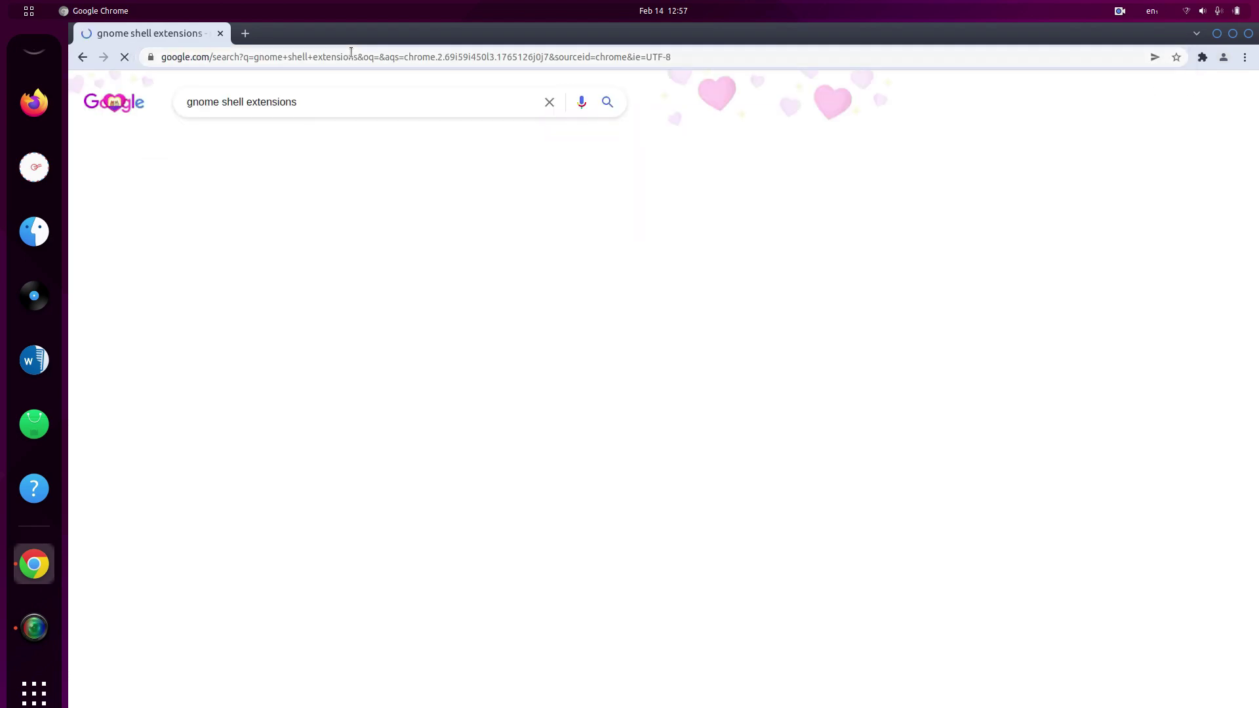
pyautogui.click(248, 213)
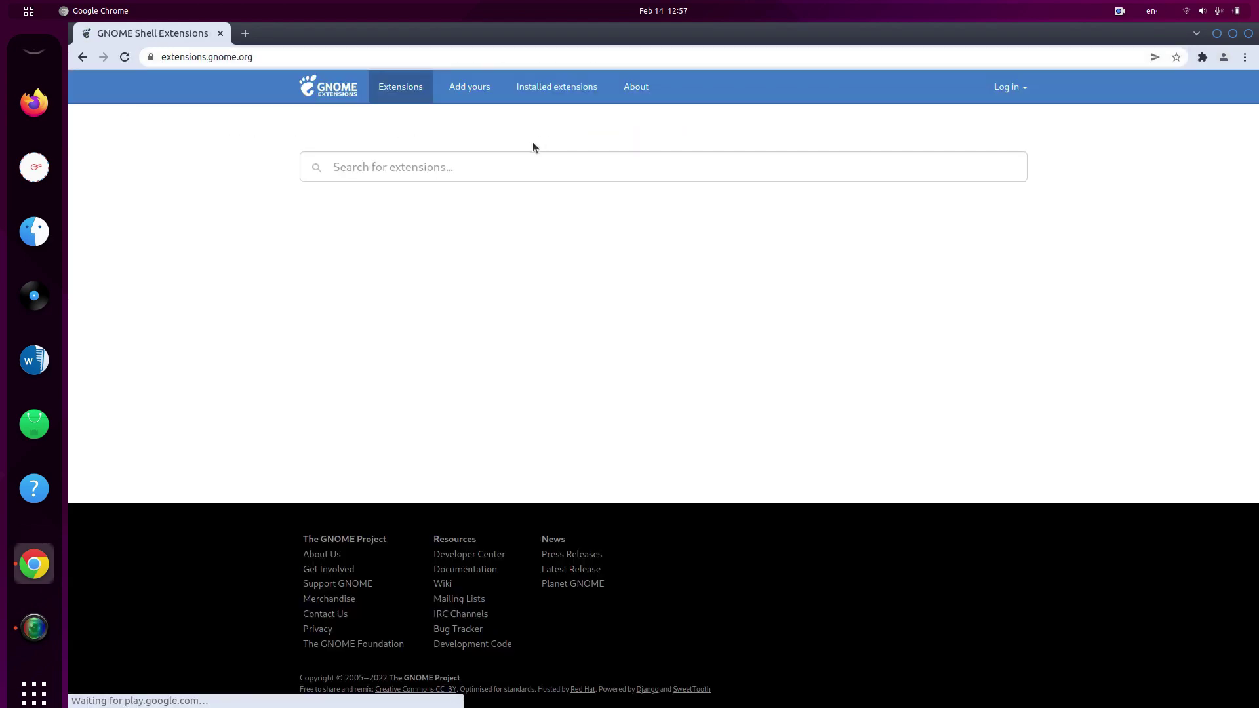
# Step: Search the extensions site for "blur me" and for "floating dock"
pyautogui.click(373, 168)
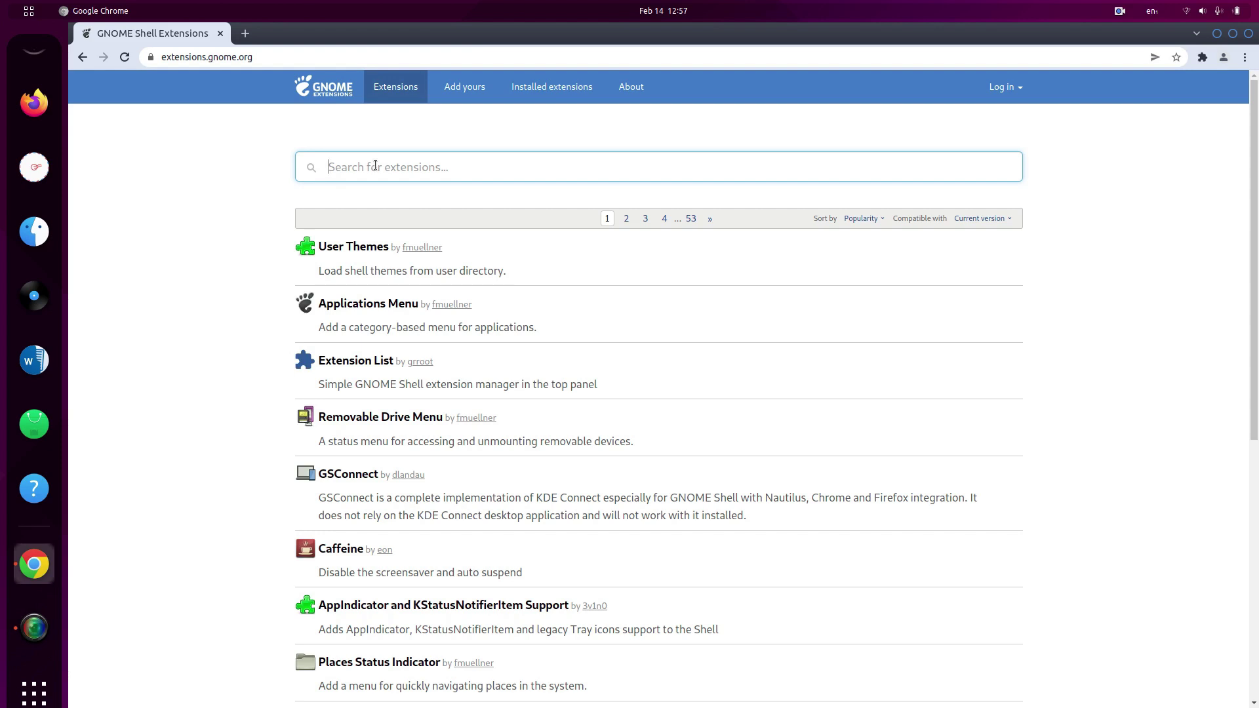
pyautogui.write('blur me')
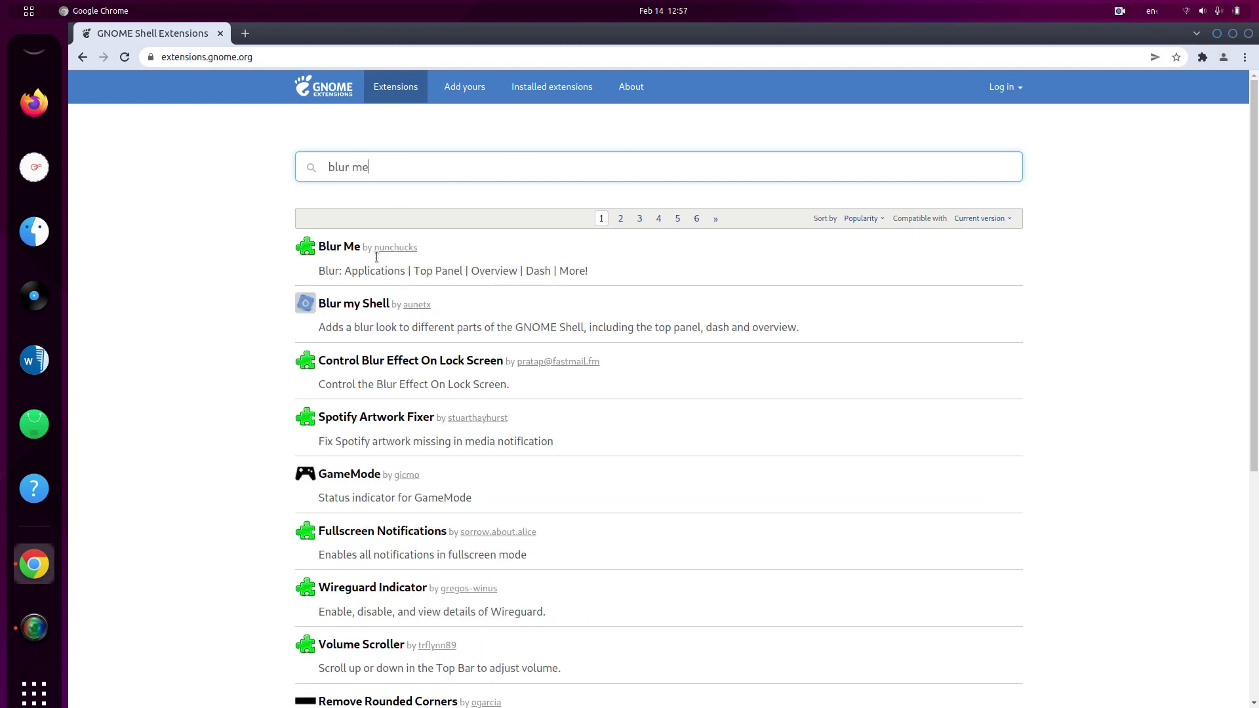
pyautogui.hotkey('ctrl', 'a')
pyautogui.press('BackSpace')
pyautogui.write('floati')
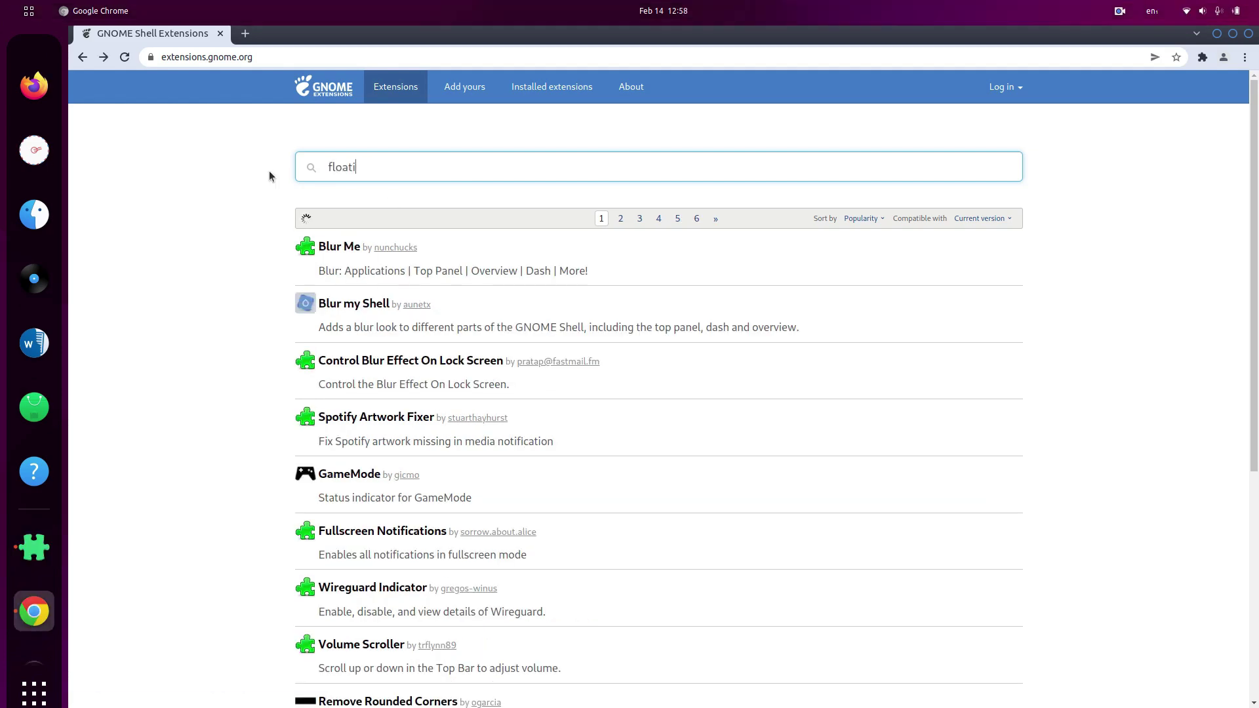
pyautogui.write('ng dock')
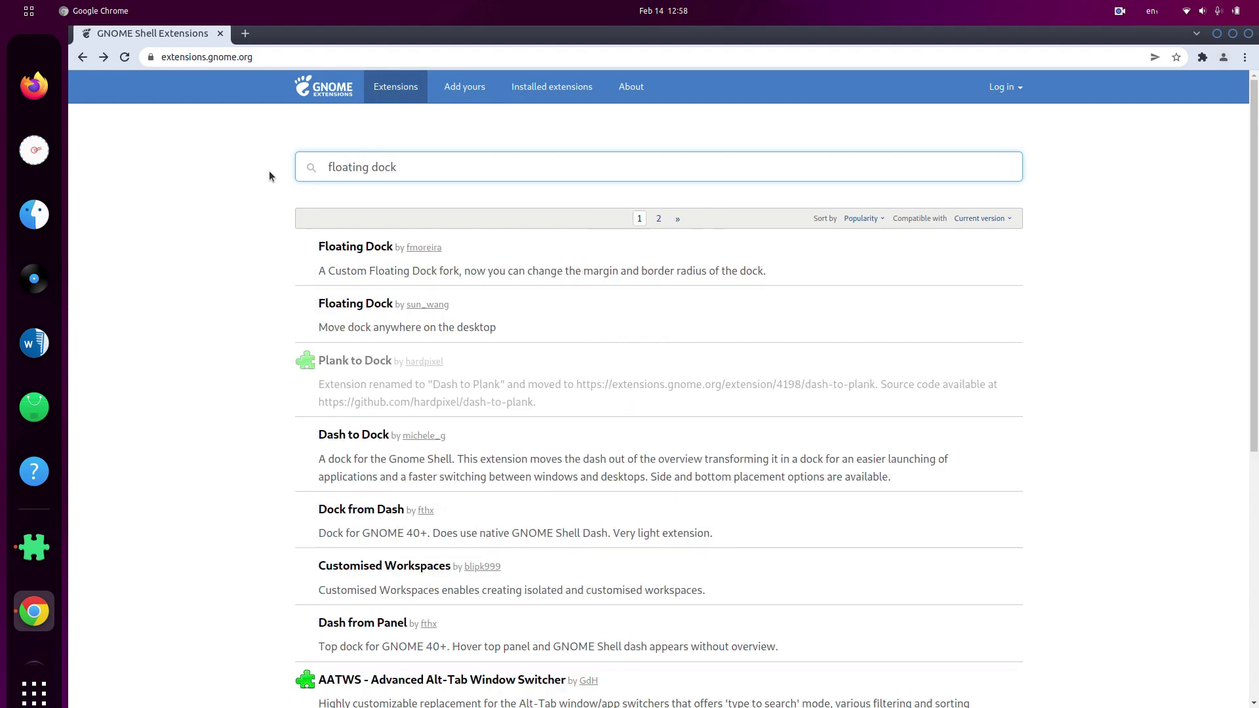
# Step: Install the Floating Dock extension by fmoreira from its extension page and restore the Chrome window from its maximized size
pyautogui.click(365, 247)
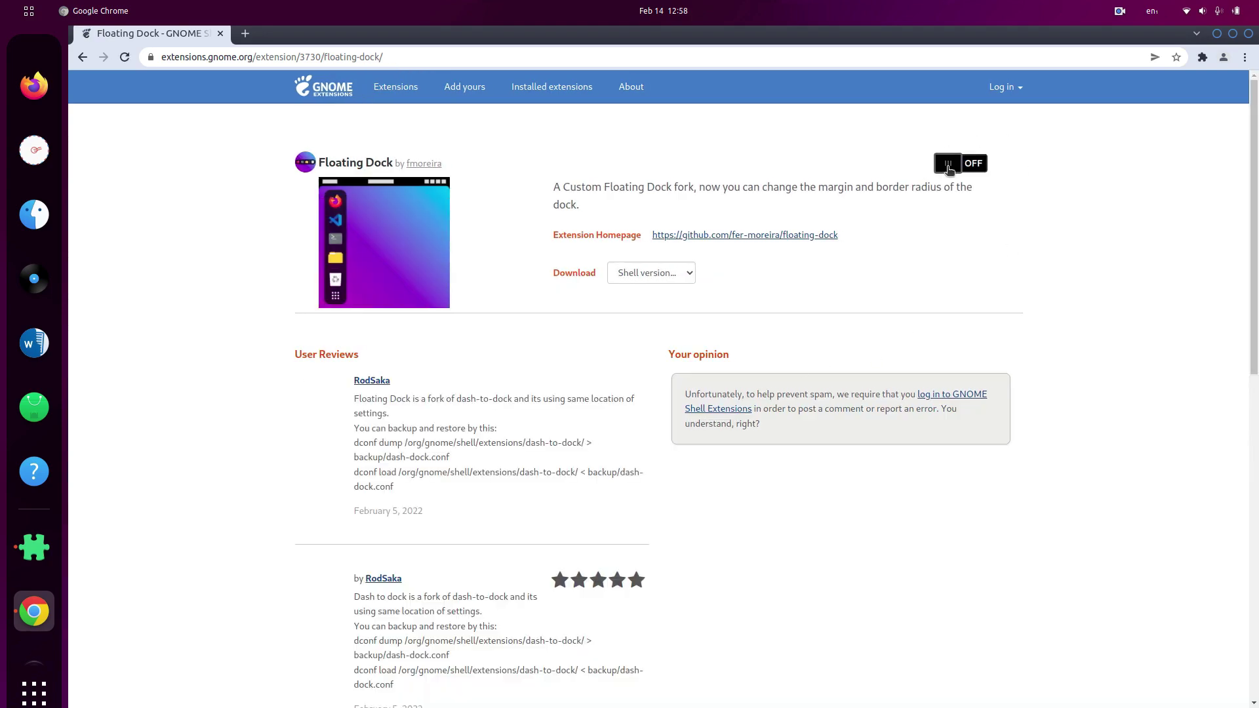
pyautogui.click(948, 165)
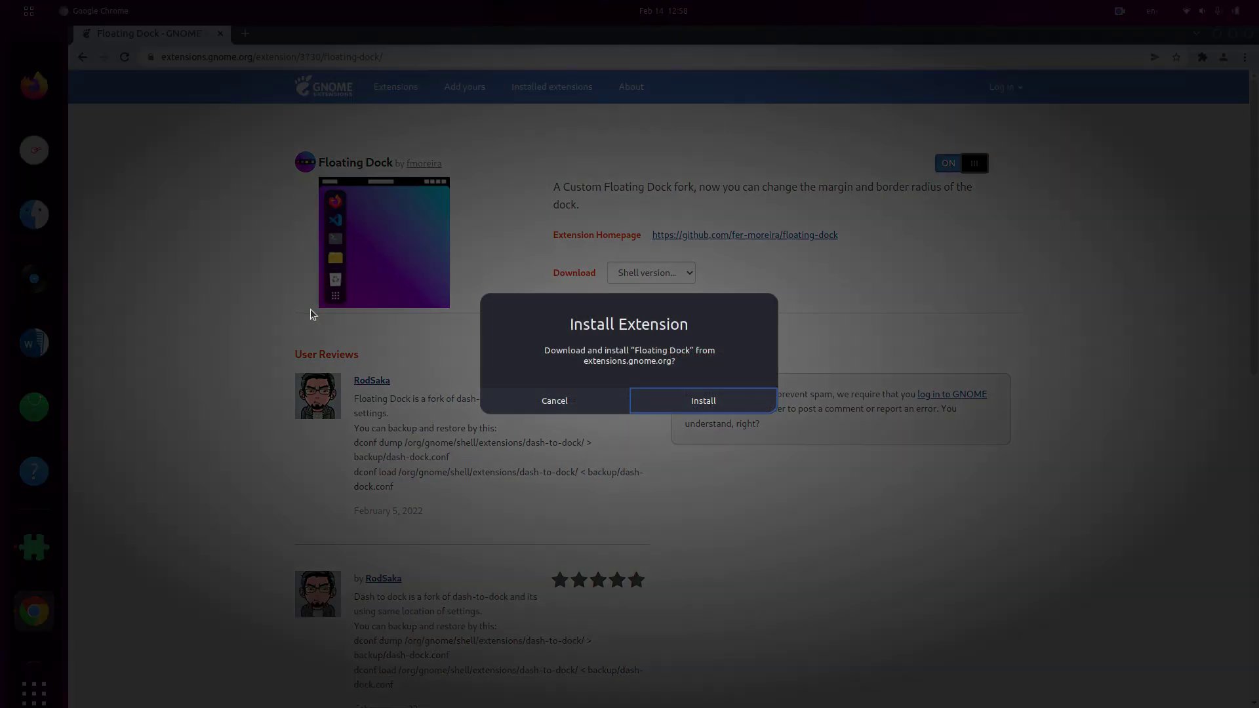
pyautogui.click(693, 397)
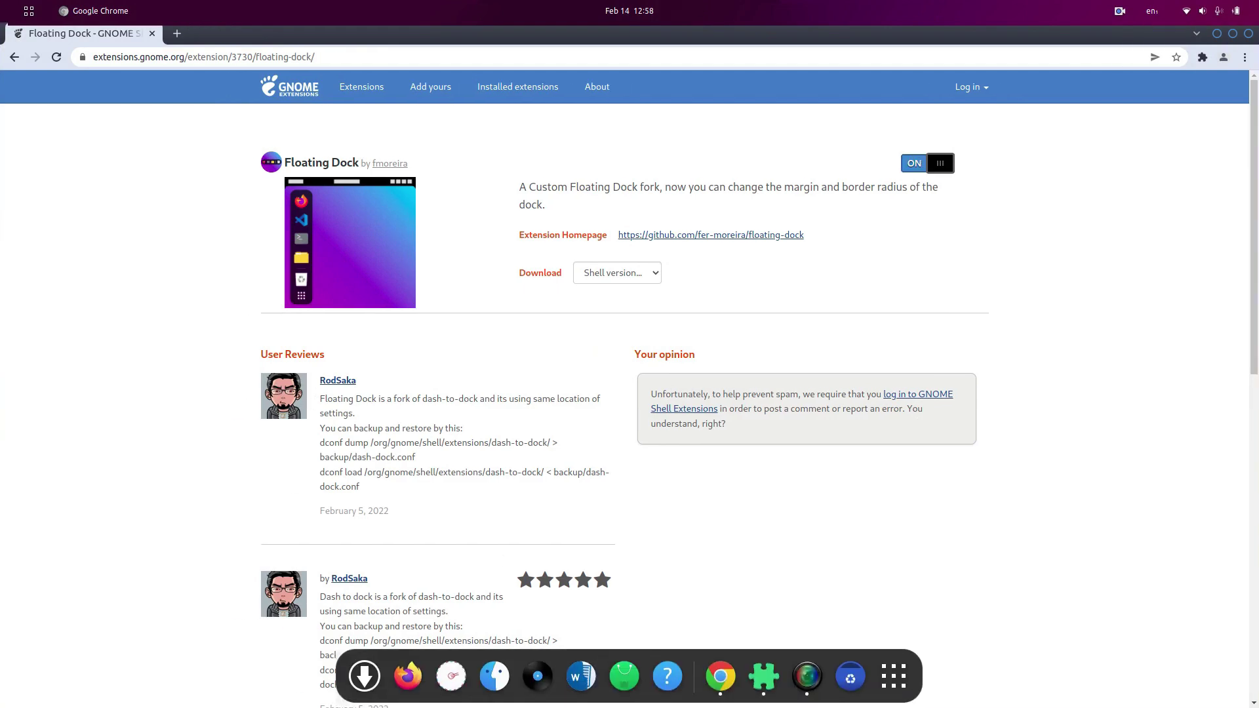
pyautogui.moveTo(692, 34); pyautogui.dragTo(677, 72)
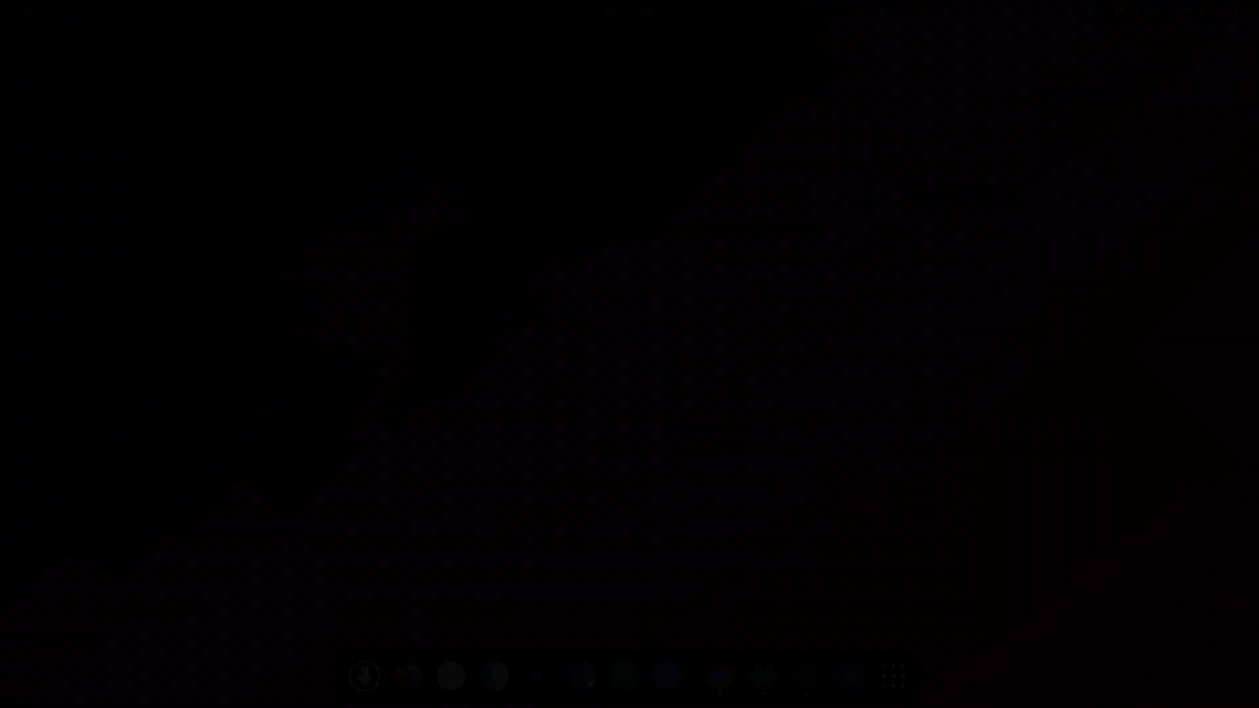
# Step: Open a terminal window, move it toward the middle of the desktop, and open its preferences
pyautogui.hotkey('ctrl', 'alt', 't')
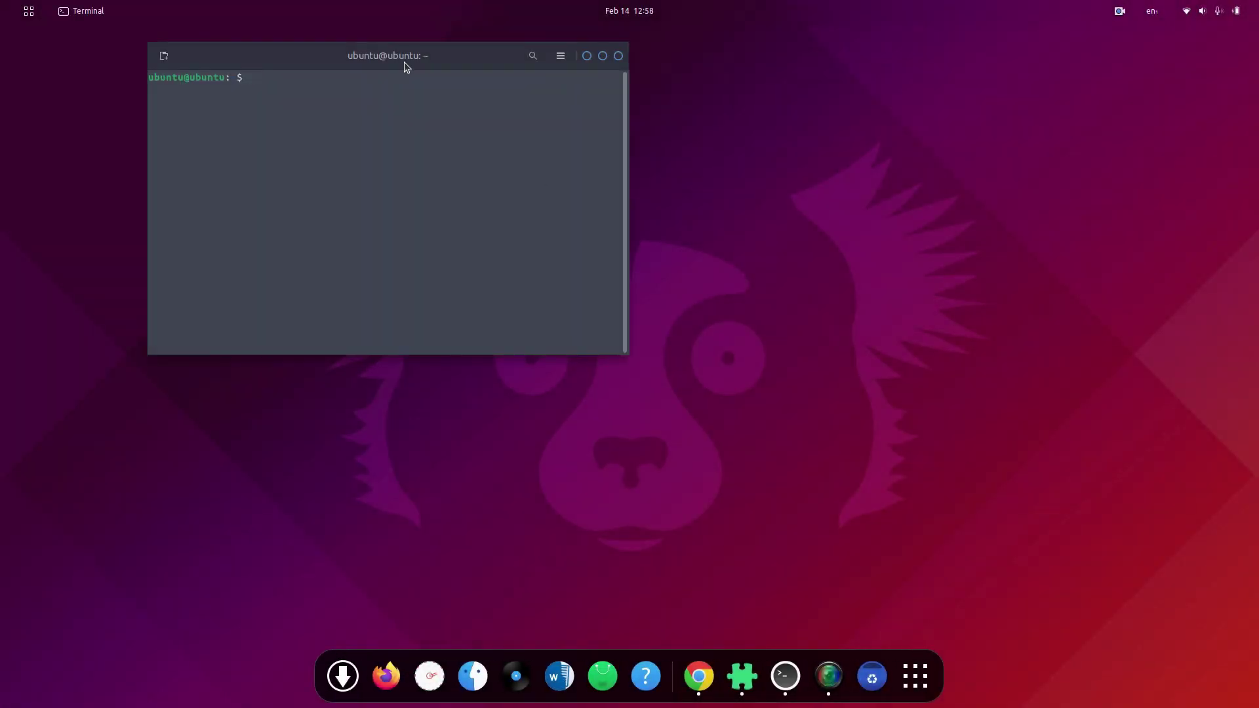
pyautogui.moveTo(418, 70); pyautogui.dragTo(630, 143)
pyautogui.click(774, 128)
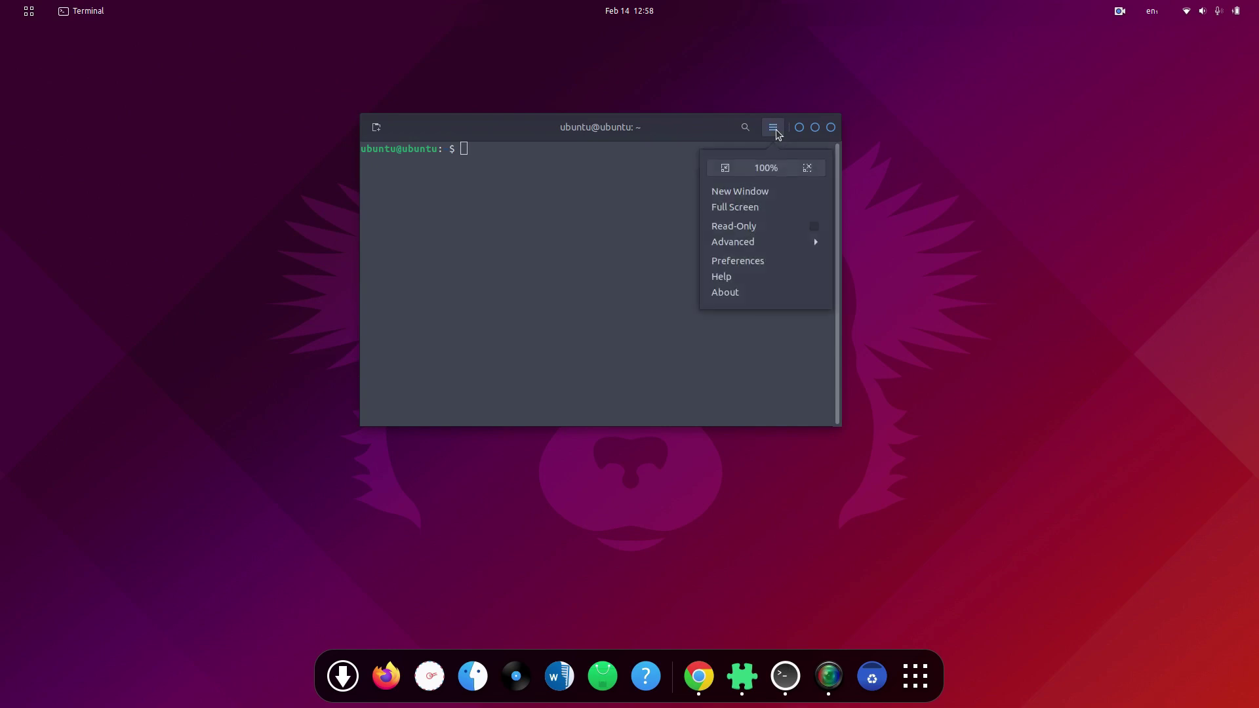
pyautogui.click(755, 266)
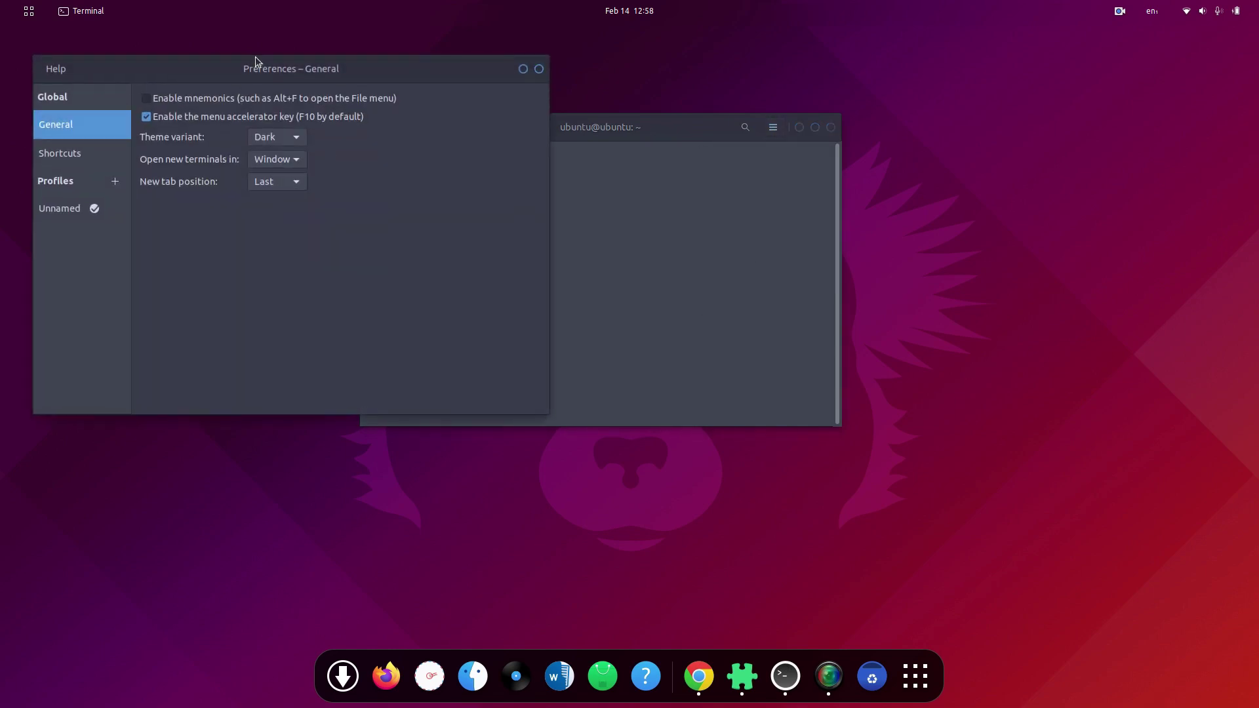
pyautogui.moveTo(256, 61); pyautogui.dragTo(384, 134)
# Step: Enable a transparent background in the Unnamed profile's colors at about one fifth transparency, then close the preferences
pyautogui.click(230, 283)
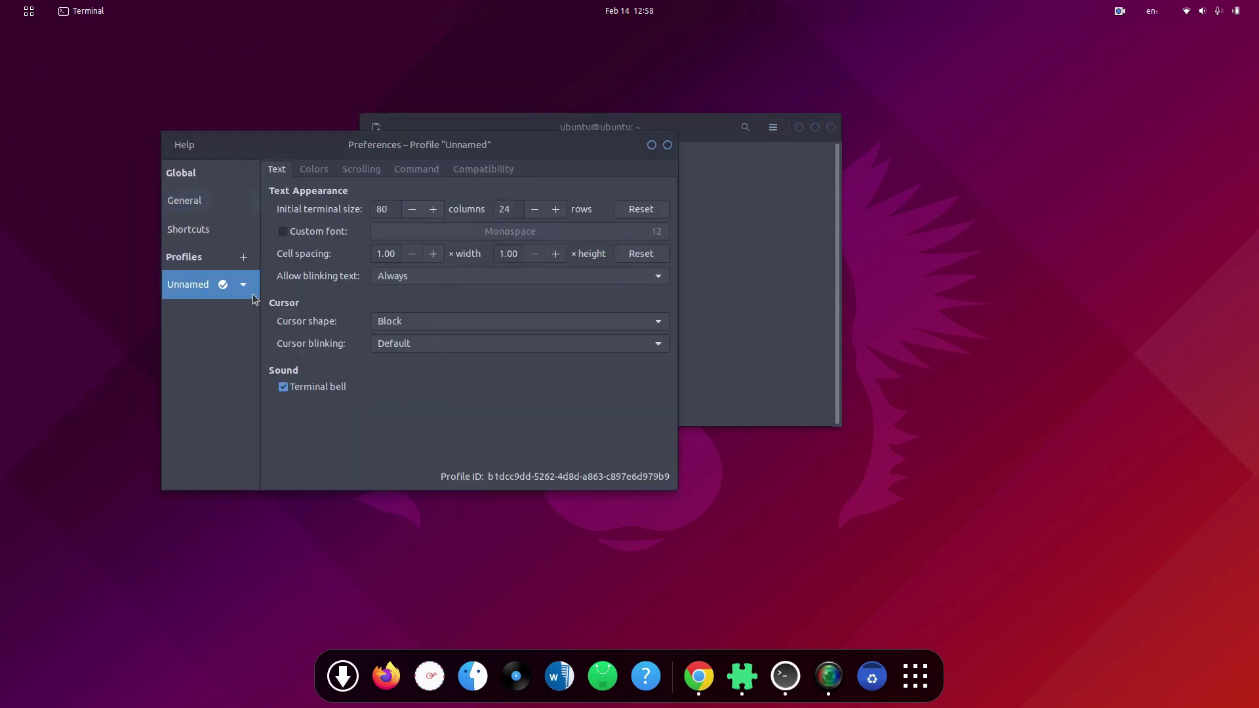
pyautogui.click(325, 168)
pyautogui.click(450, 371)
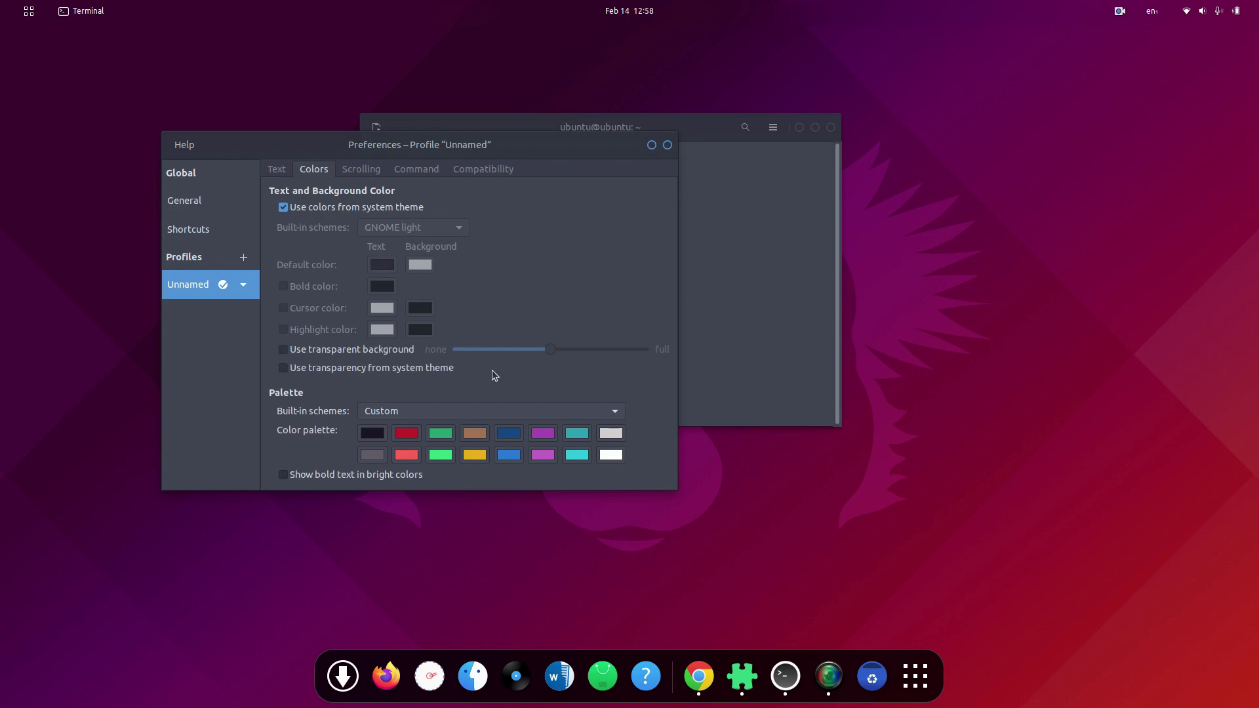
pyautogui.click(283, 350)
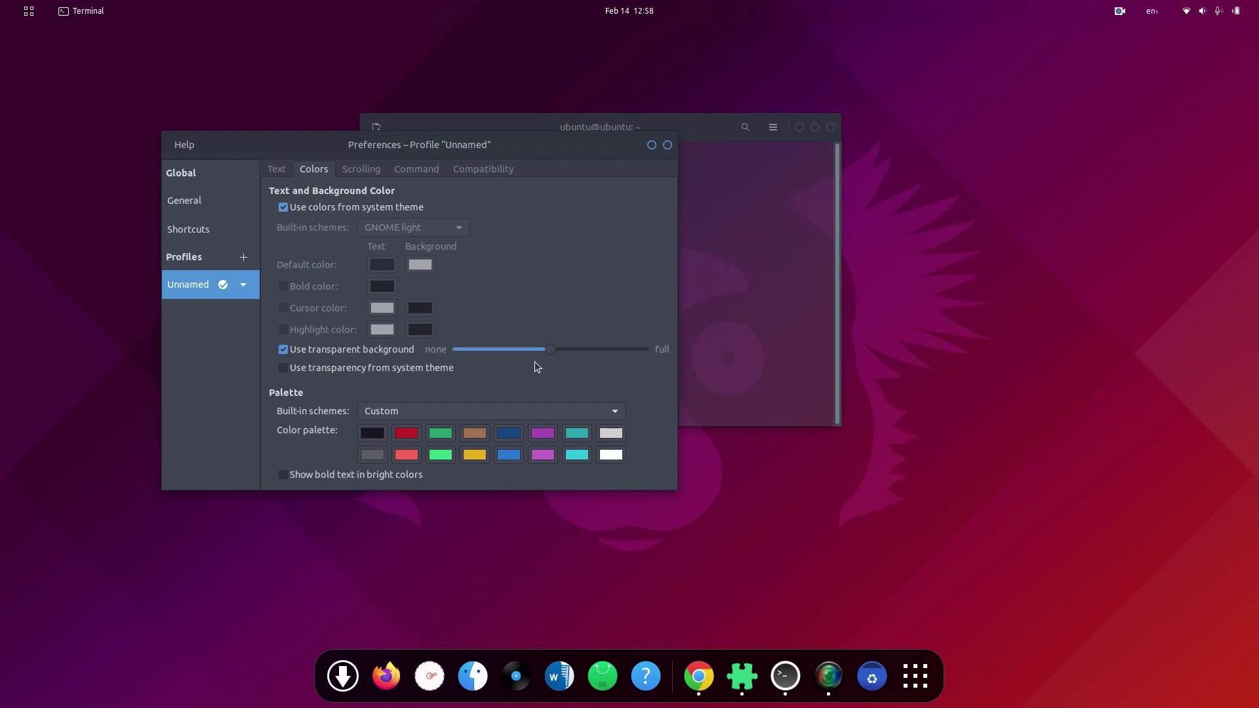
pyautogui.click(538, 351)
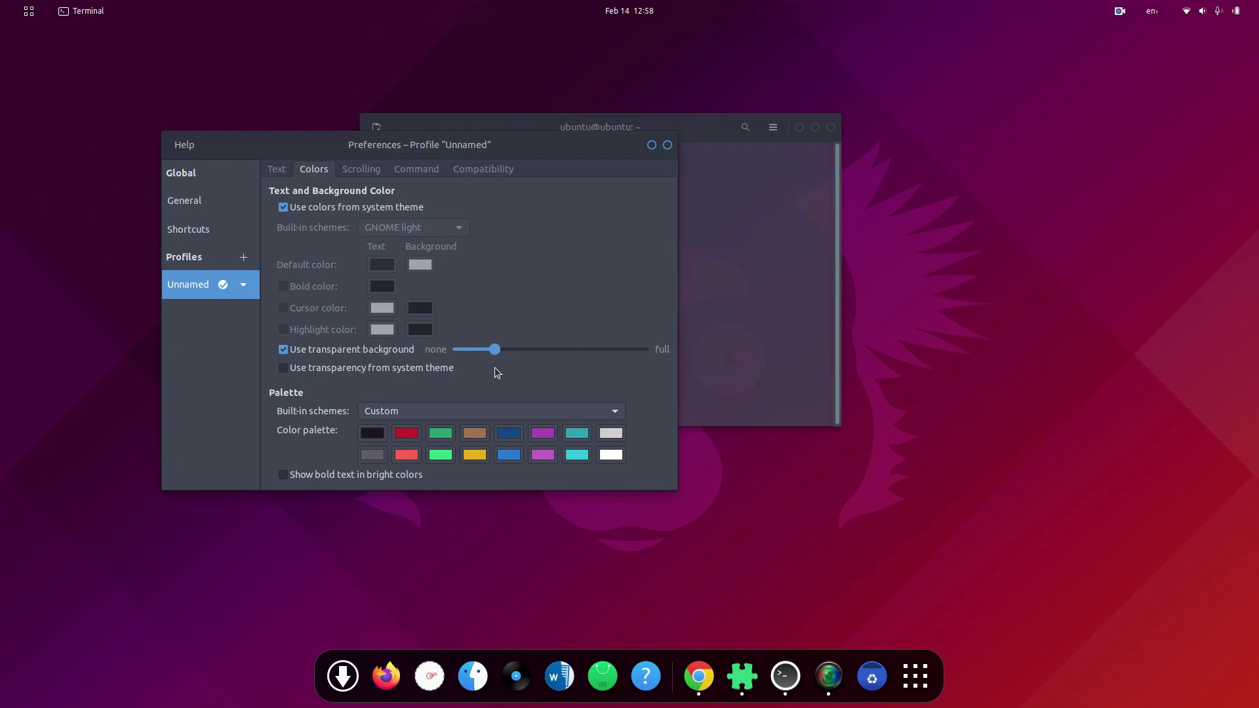
pyautogui.click(668, 145)
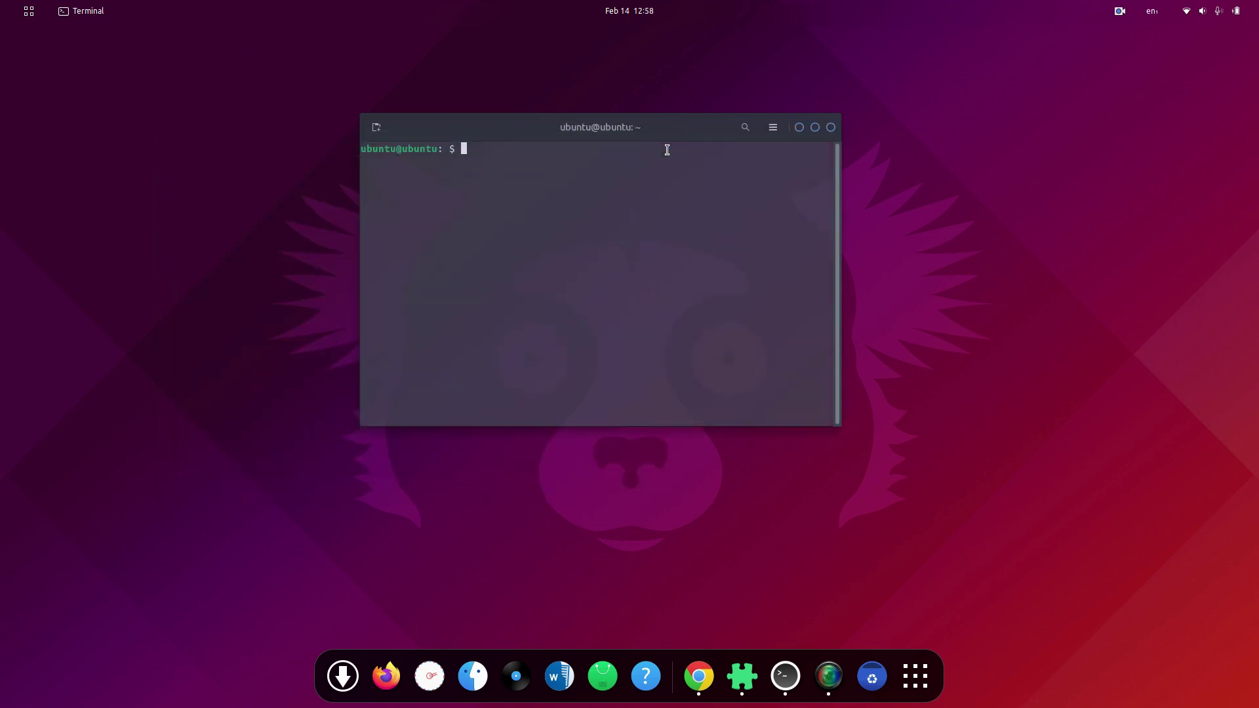
pyautogui.moveTo(604, 131); pyautogui.dragTo(335, 195)
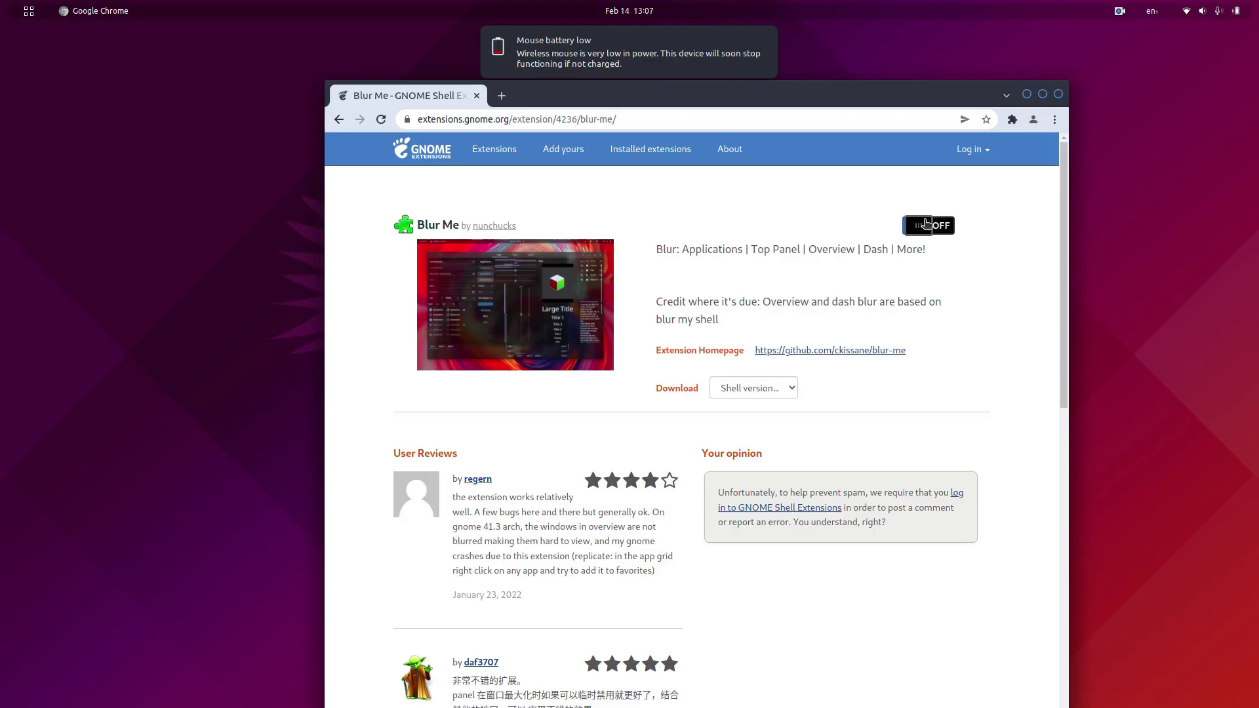
# Step: Enable the Blur Me extension on its page and toggle the application blur for gjs
pyautogui.click(931, 221)
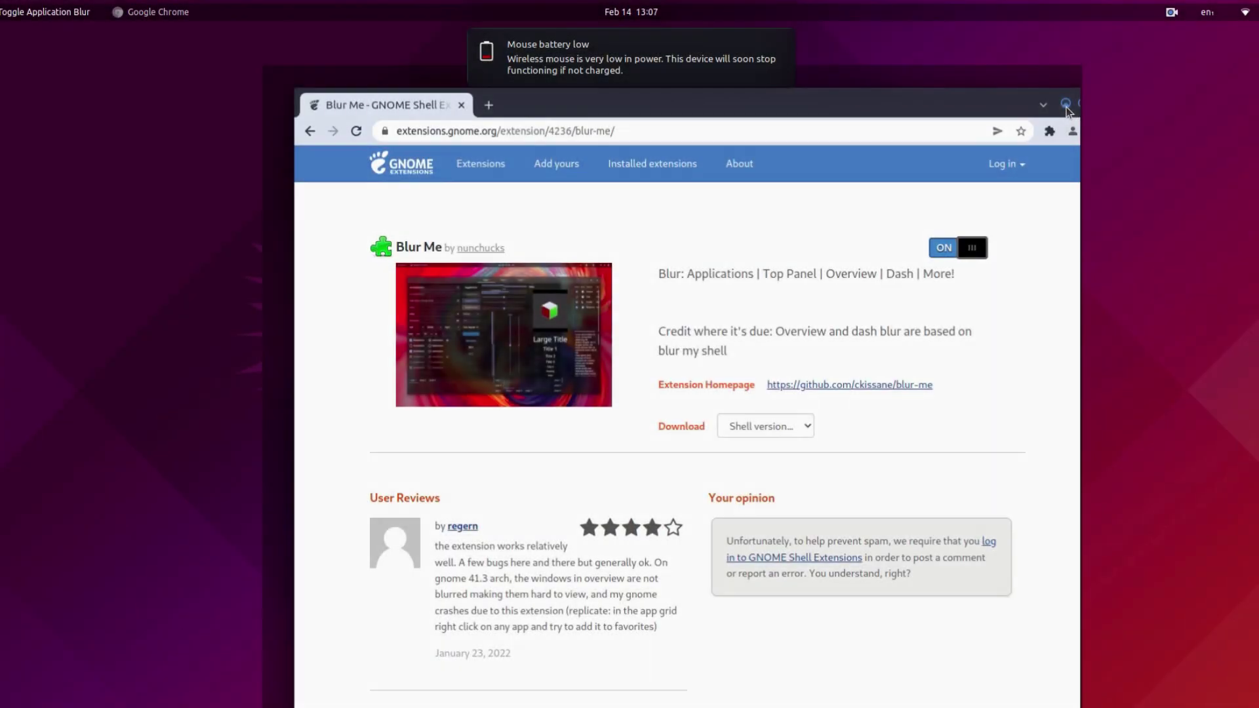
pyautogui.click(1065, 106)
pyautogui.click(33, 12)
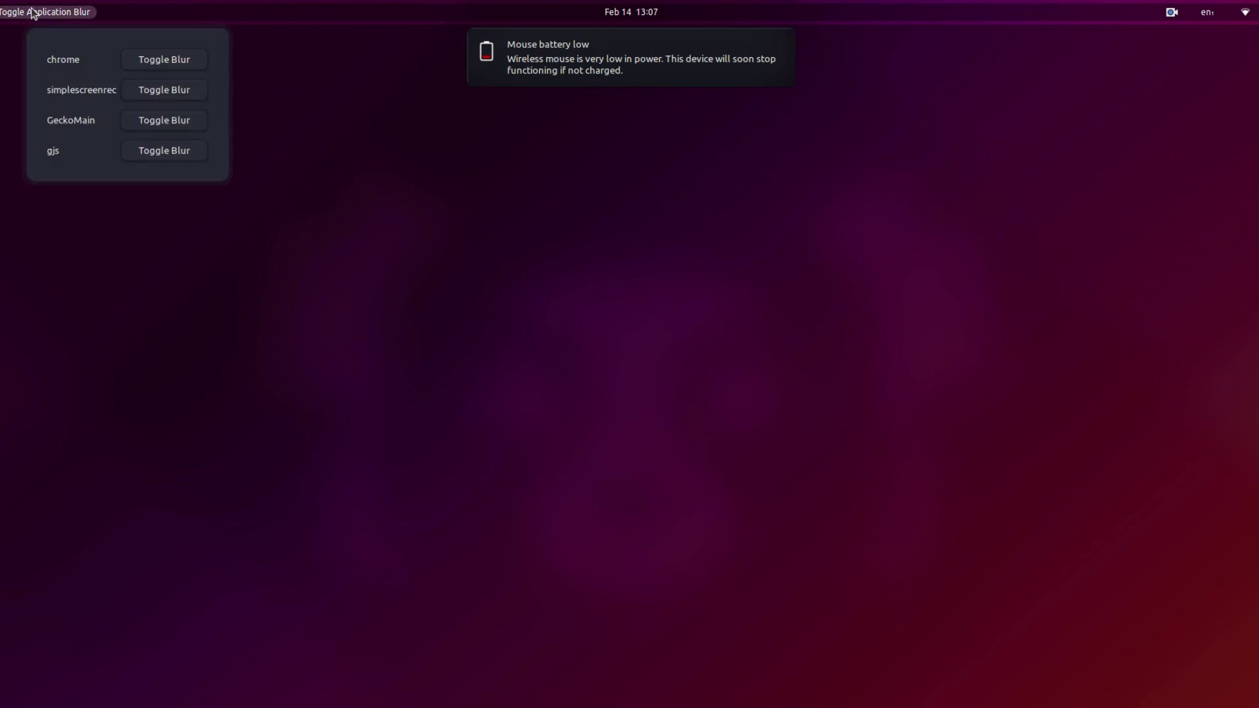
pyautogui.click(148, 157)
pyautogui.click(305, 284)
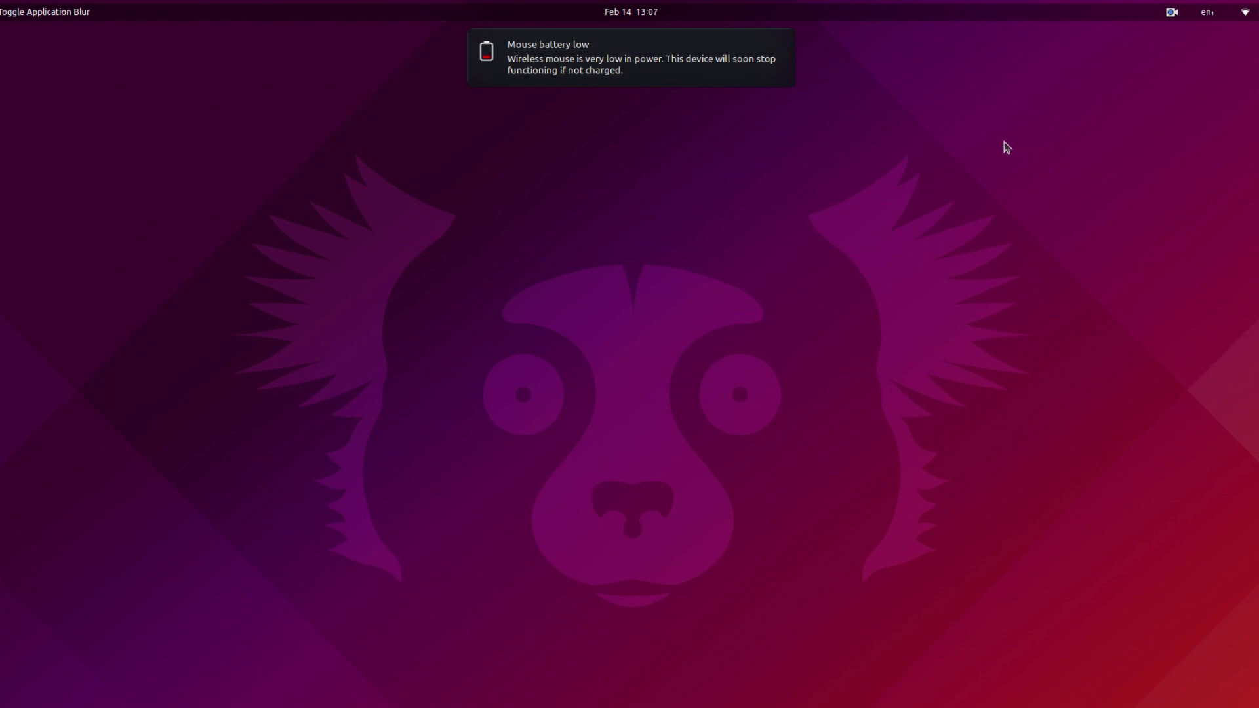
# Step: Examine both pages of the application grid with the blur effect applied
pyautogui.press('super+a')
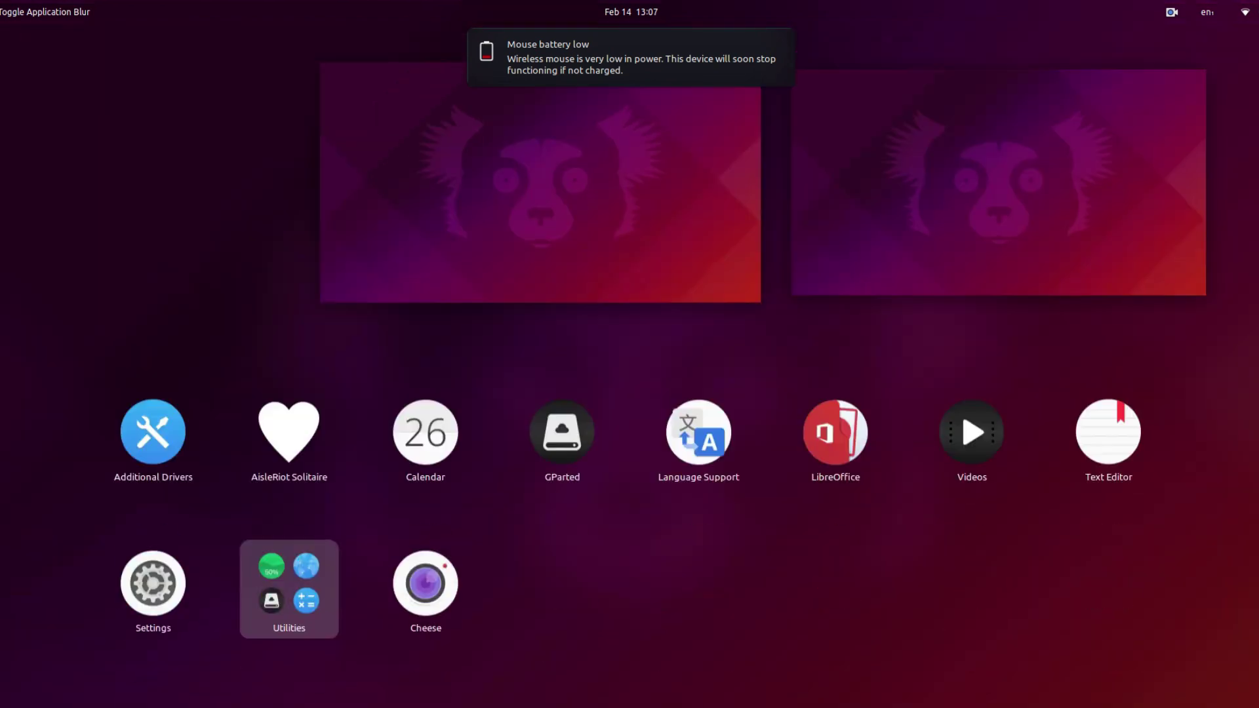
pyautogui.scroll(-1, 665, 450)
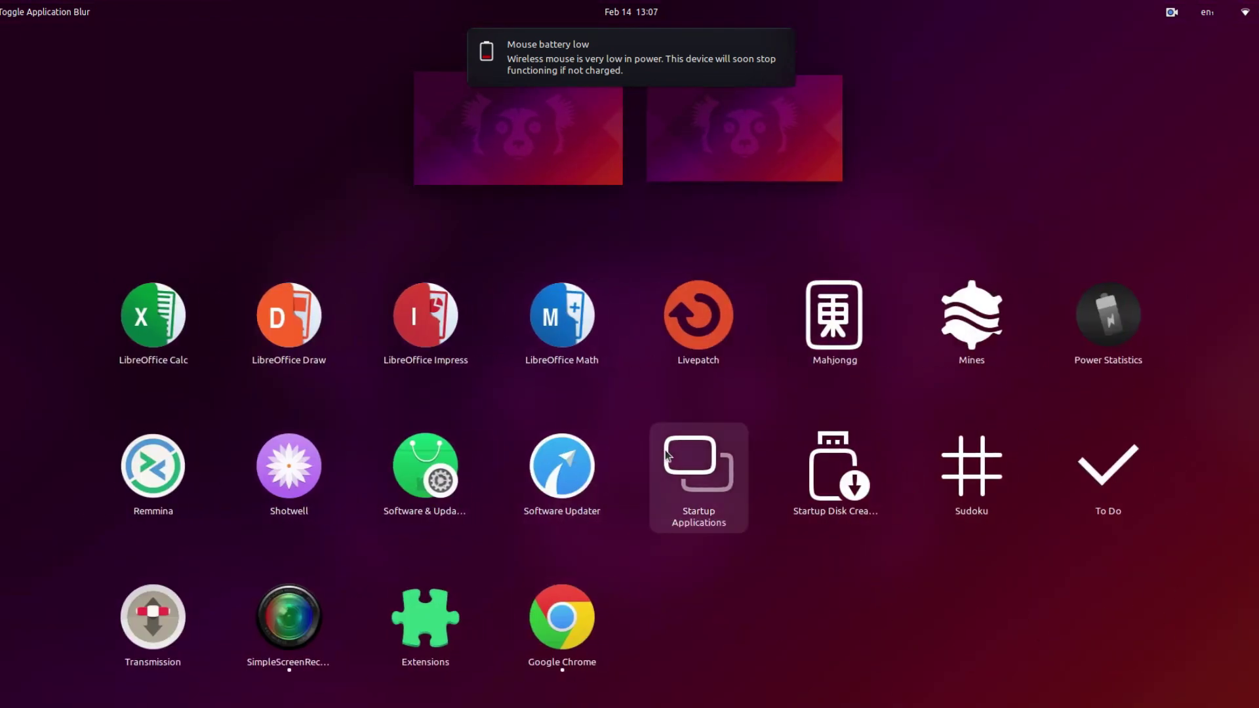
pyautogui.scroll(1, 665, 450)
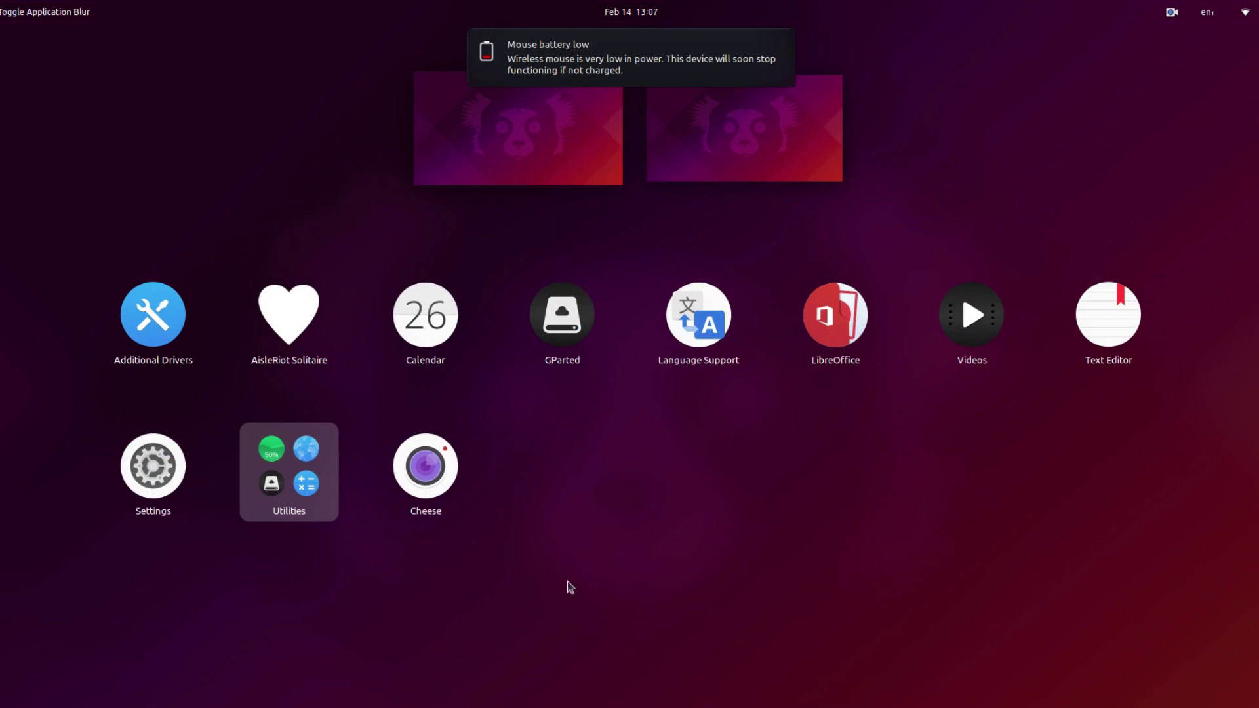
# Step: Open the Extensions app, open the Blur Me extension's settings, and place both windows toward the middle of the desktop
pyautogui.write('exte')
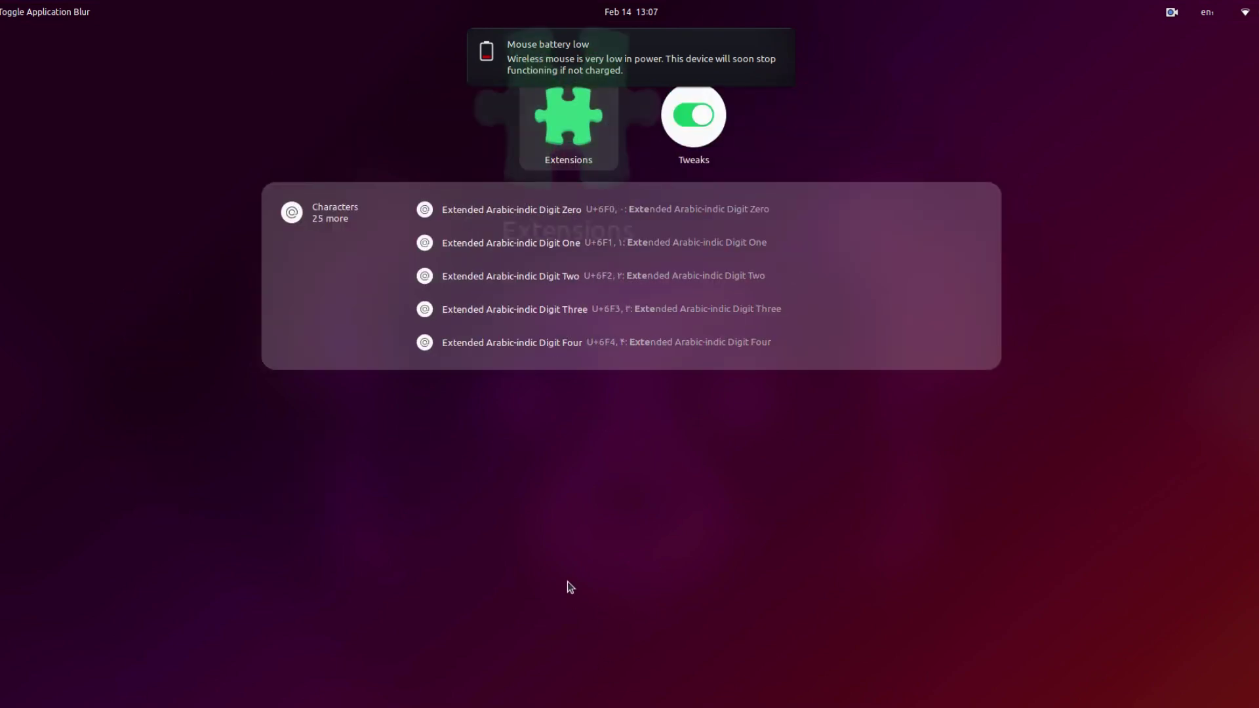
pyautogui.press('Return')
pyautogui.moveTo(360, 50); pyautogui.dragTo(348, 244)
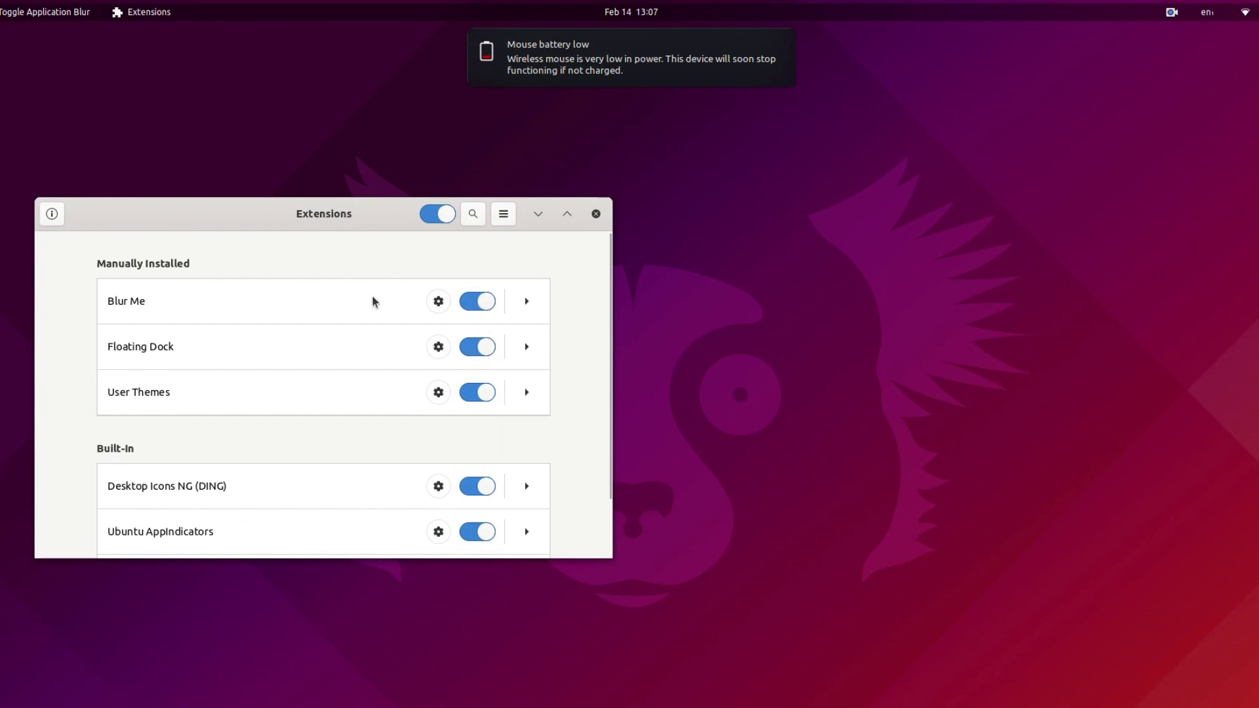
pyautogui.click(439, 301)
pyautogui.moveTo(785, 217); pyautogui.dragTo(478, 208)
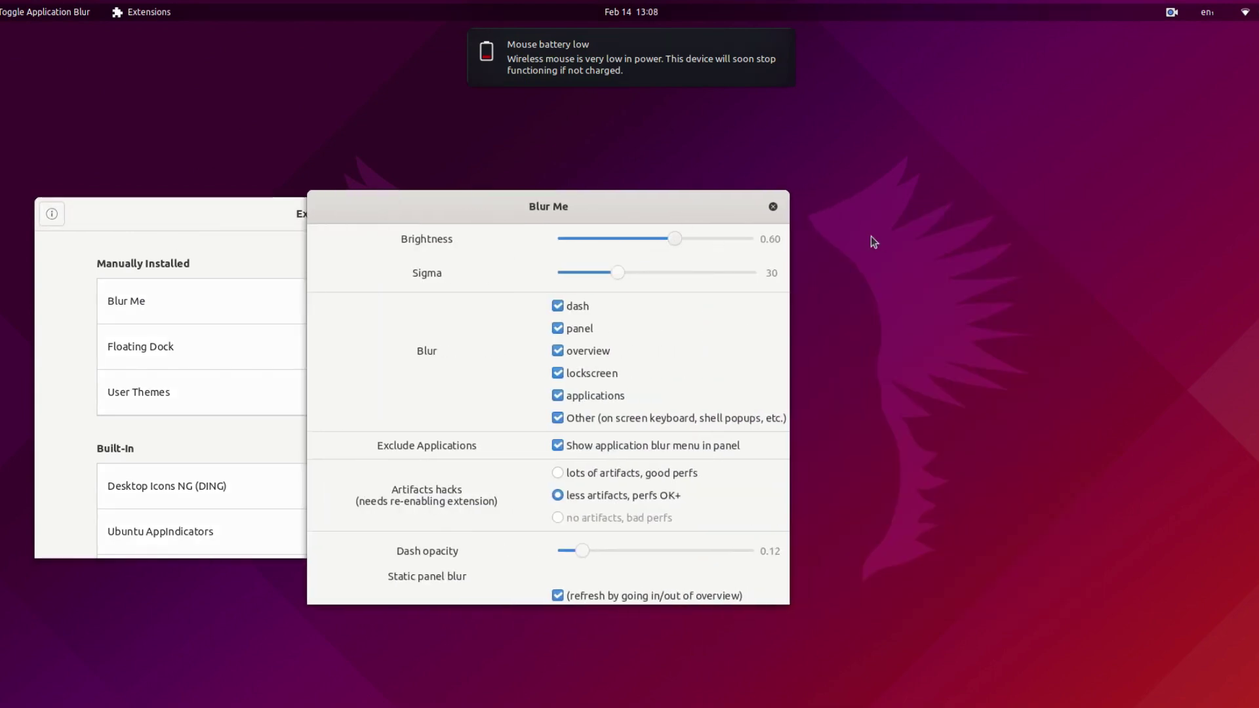
# Step: Raise the Blur Me brightness to the maximum, lower its sigma slightly, and close the extension's settings
pyautogui.click(751, 239)
pyautogui.moveTo(616, 280); pyautogui.dragTo(592, 280)
pyautogui.press('Escape')
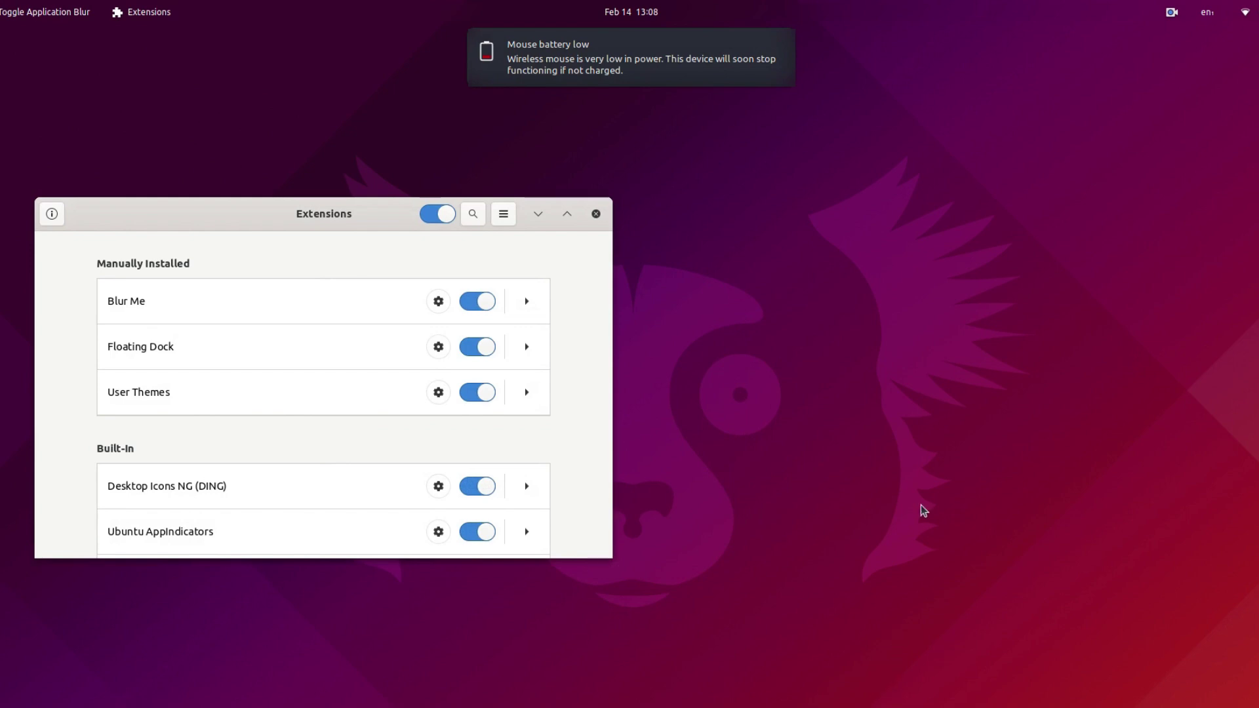
# Step: Check the blur behind a new terminal window placed over the Extensions window, and close the terminal
pyautogui.hotkey('ctrl', 'alt', 't')
pyautogui.moveTo(892, 221); pyautogui.dragTo(486, 278)
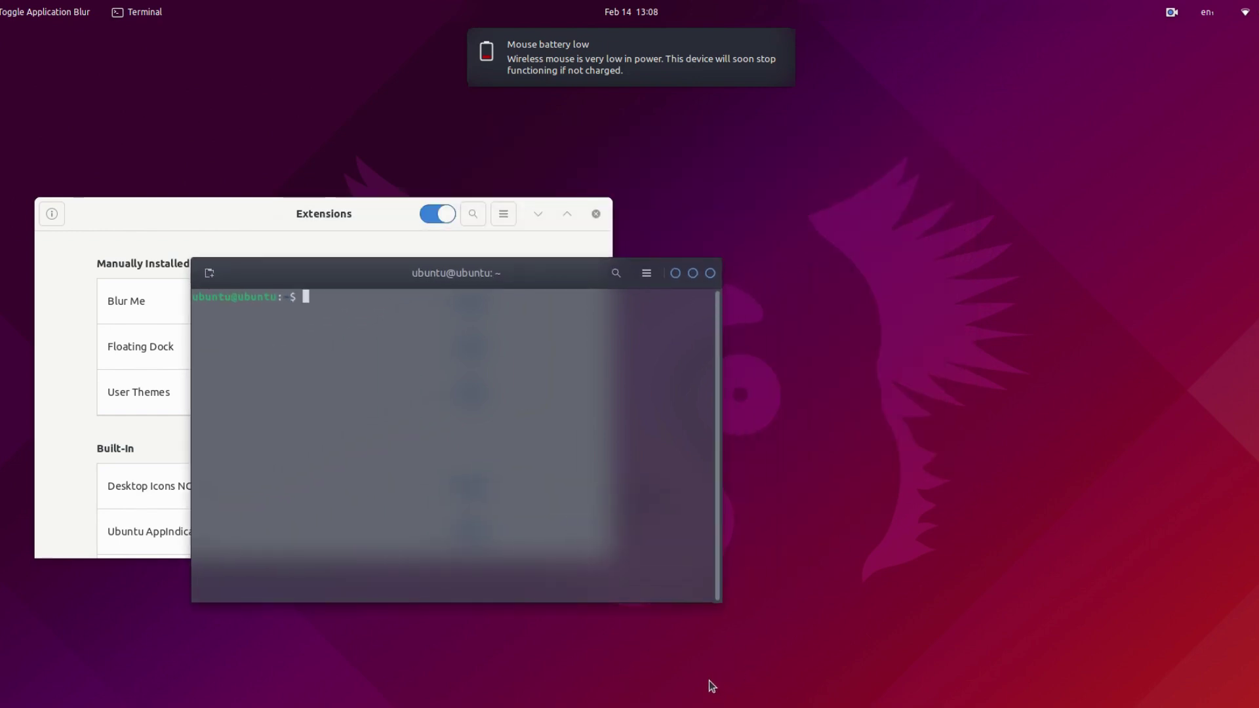
pyautogui.click(459, 702)
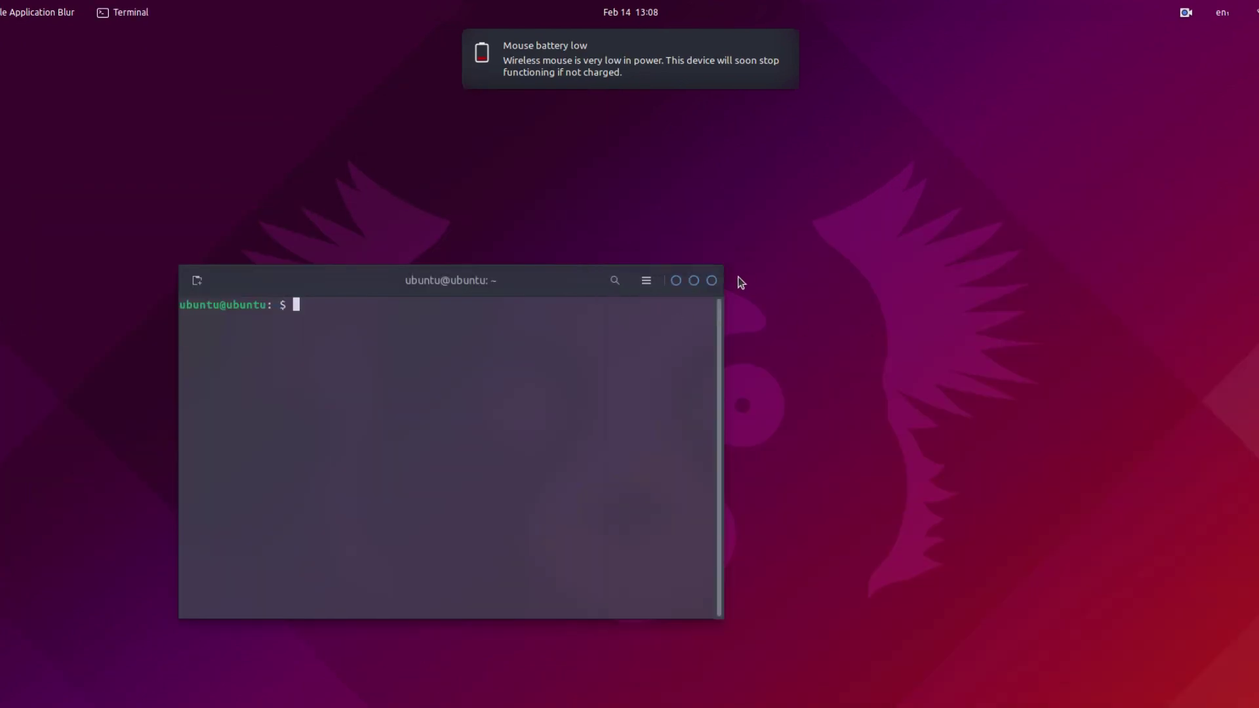
pyautogui.click(711, 282)
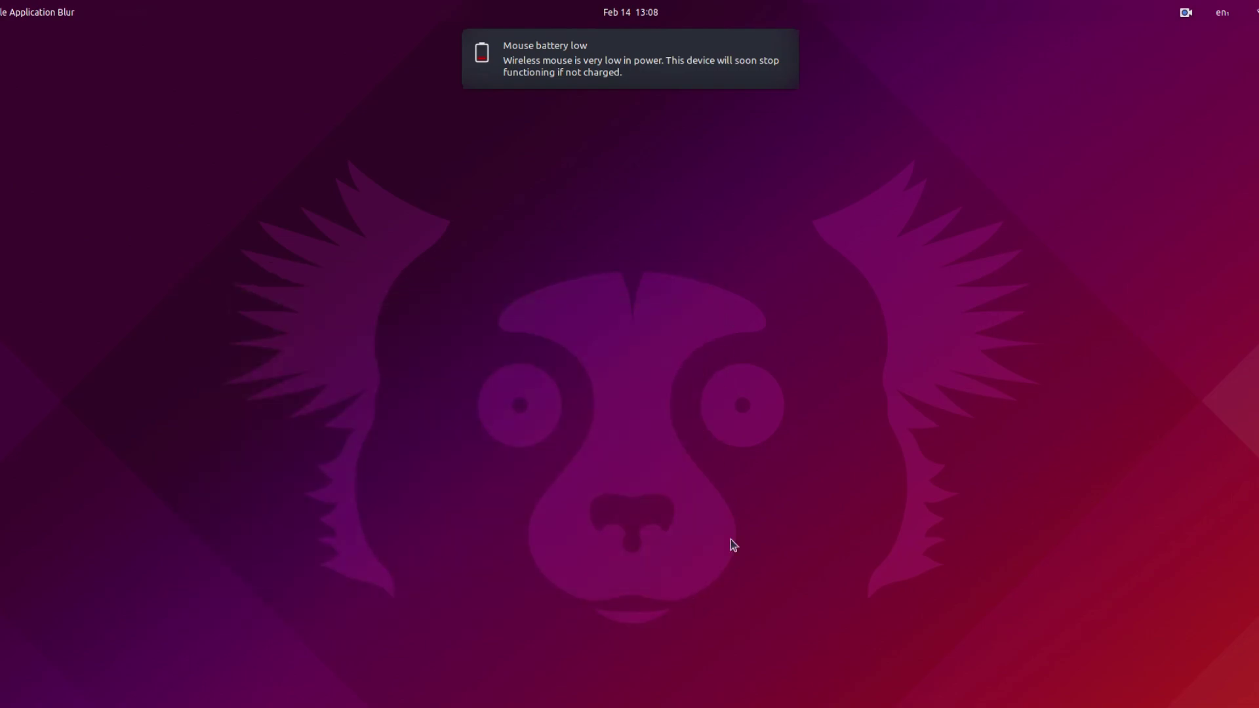